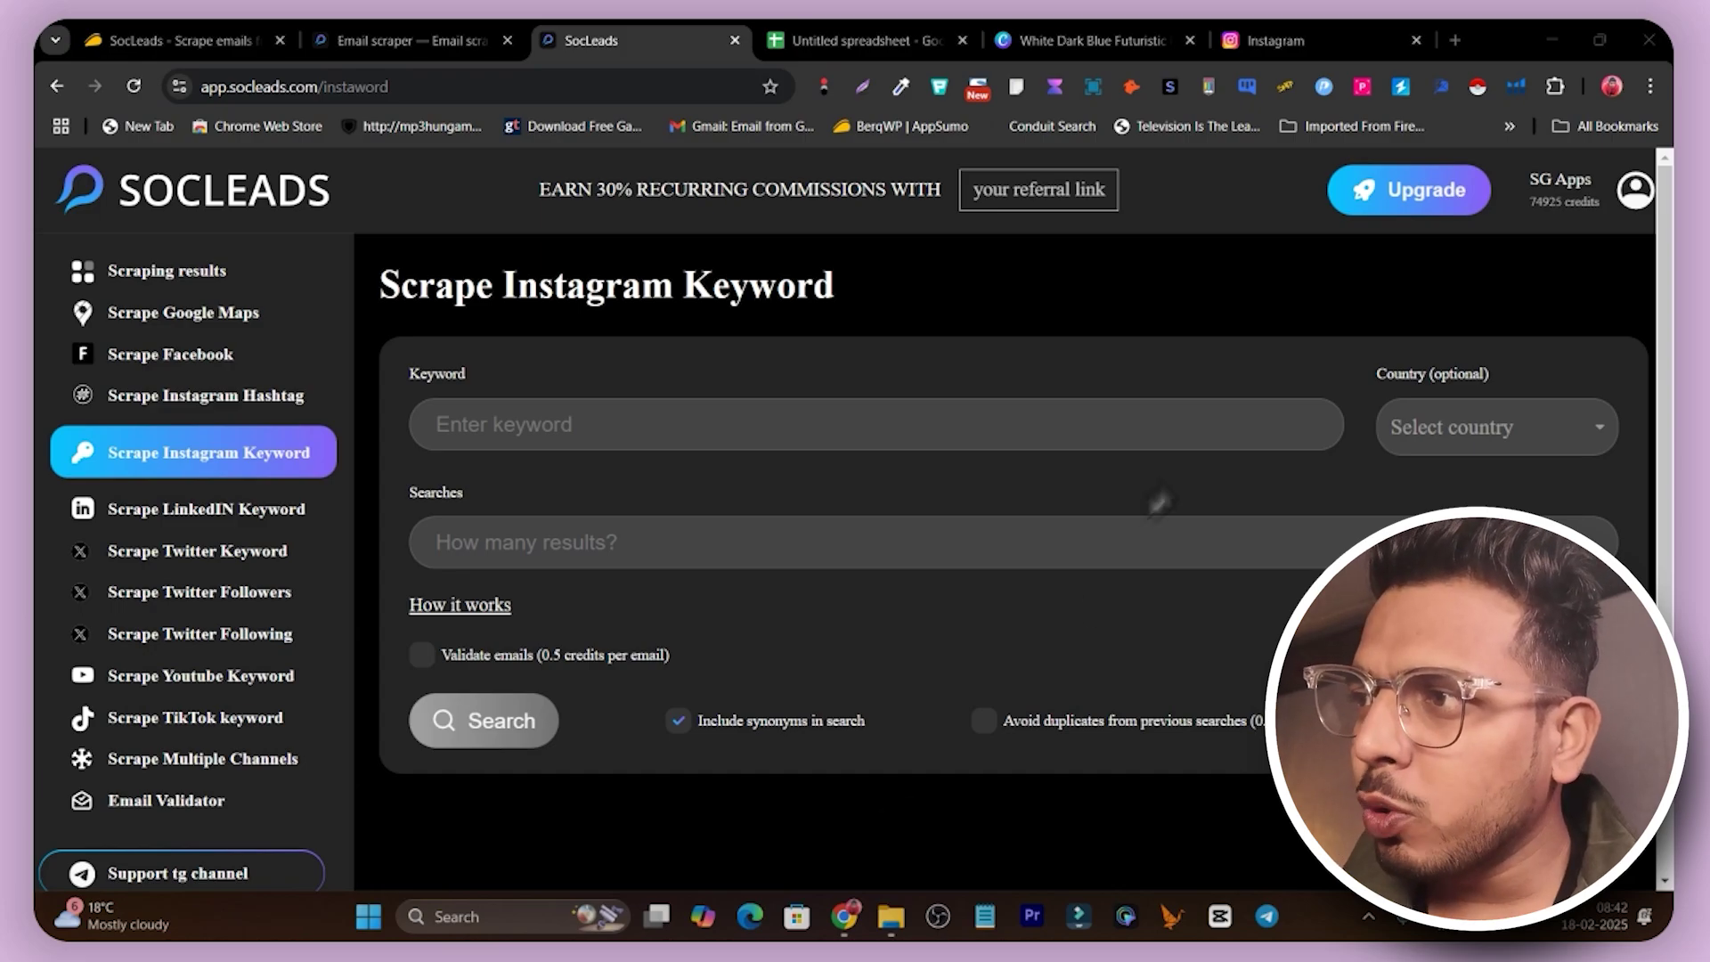
Switch from SocLeads' keyword scraper to the Instagram home feed tab.
left_click(1263, 40)
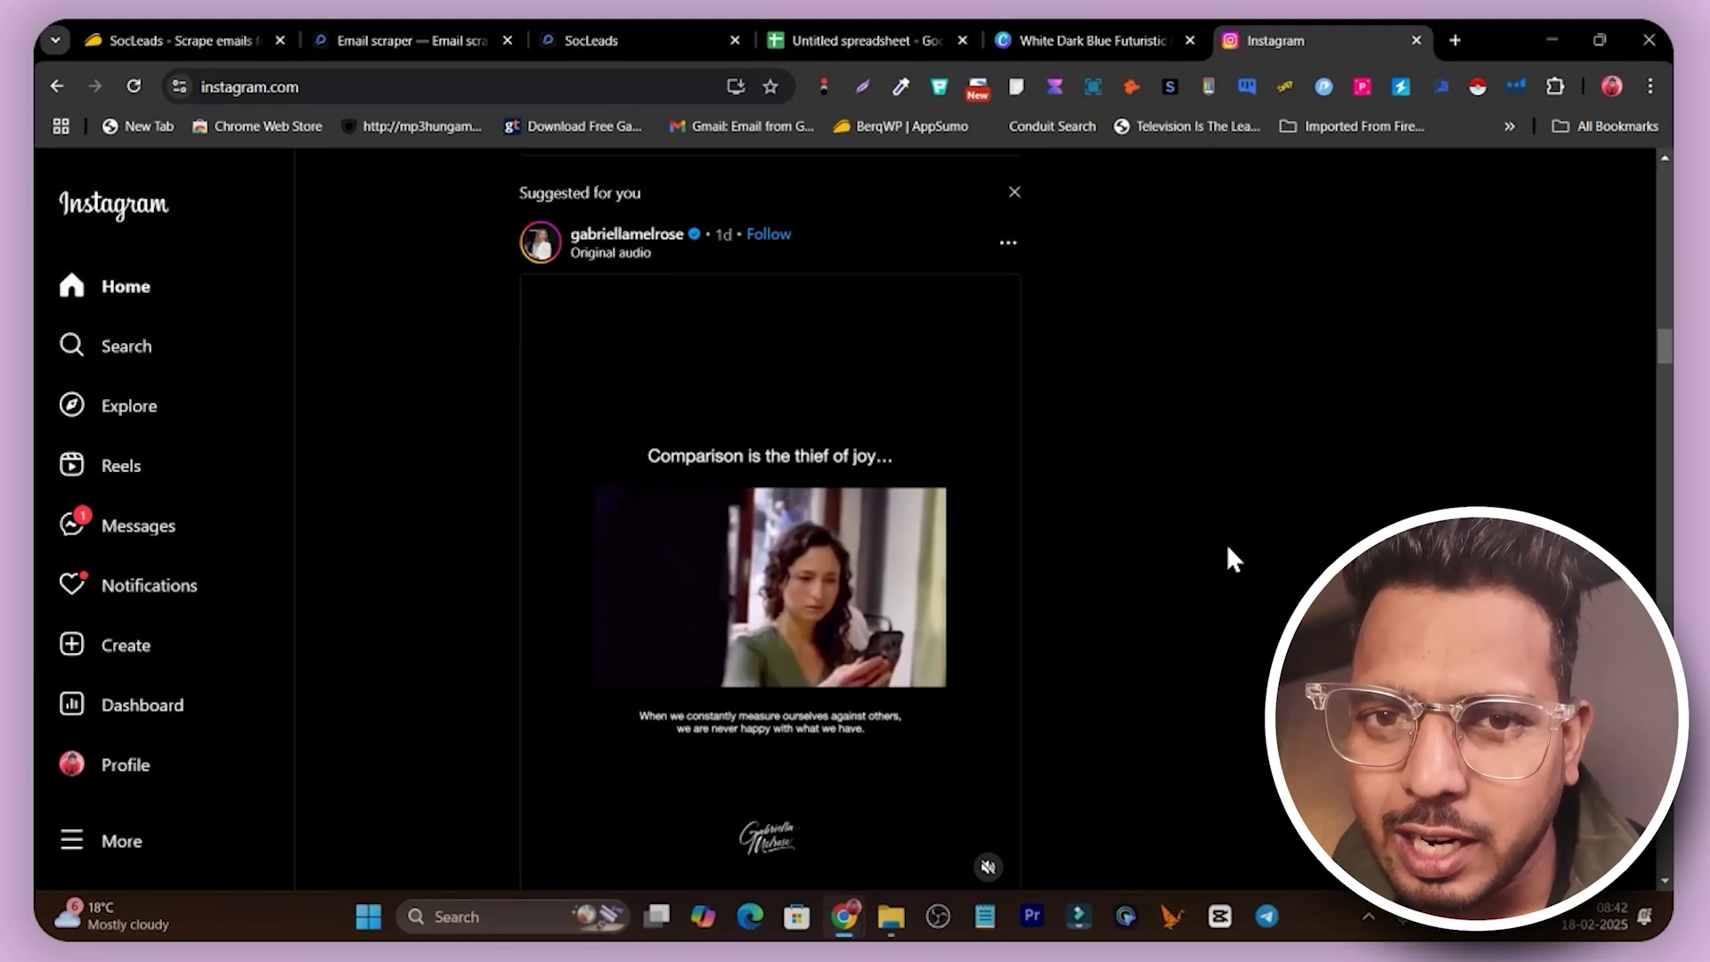
Return to SocLeads and list past scrapes, including the ready Localbusiness United Kingdom scrape.
left_click(682, 40)
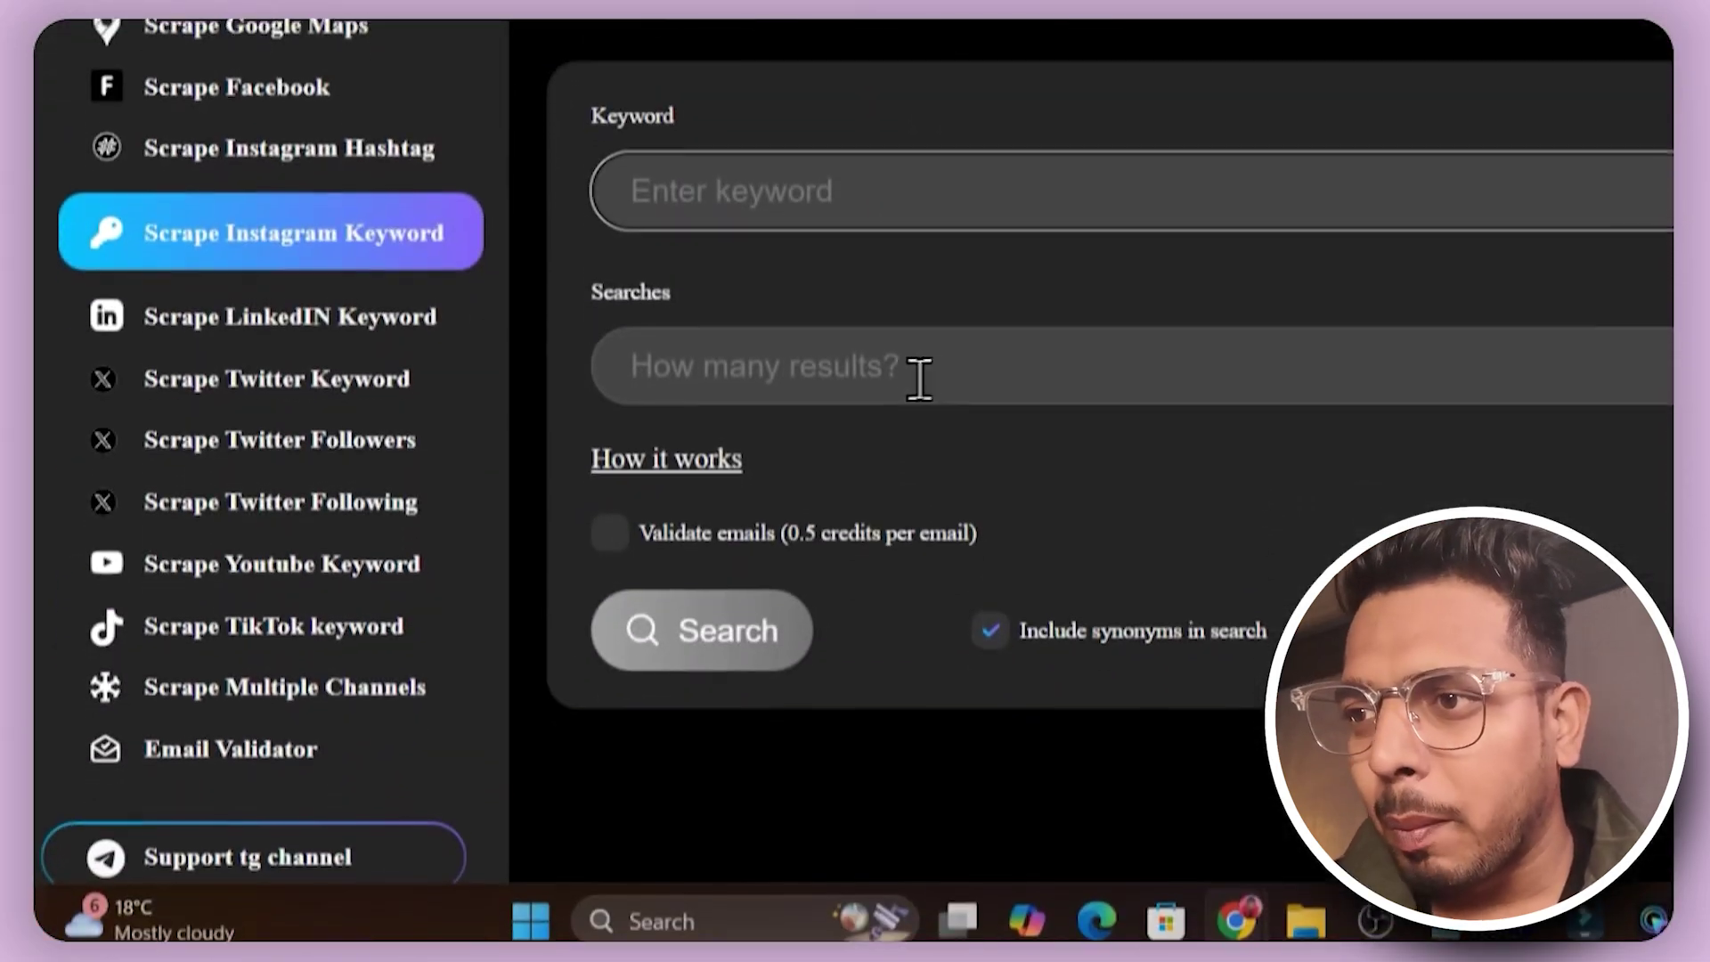
left_click(976, 768)
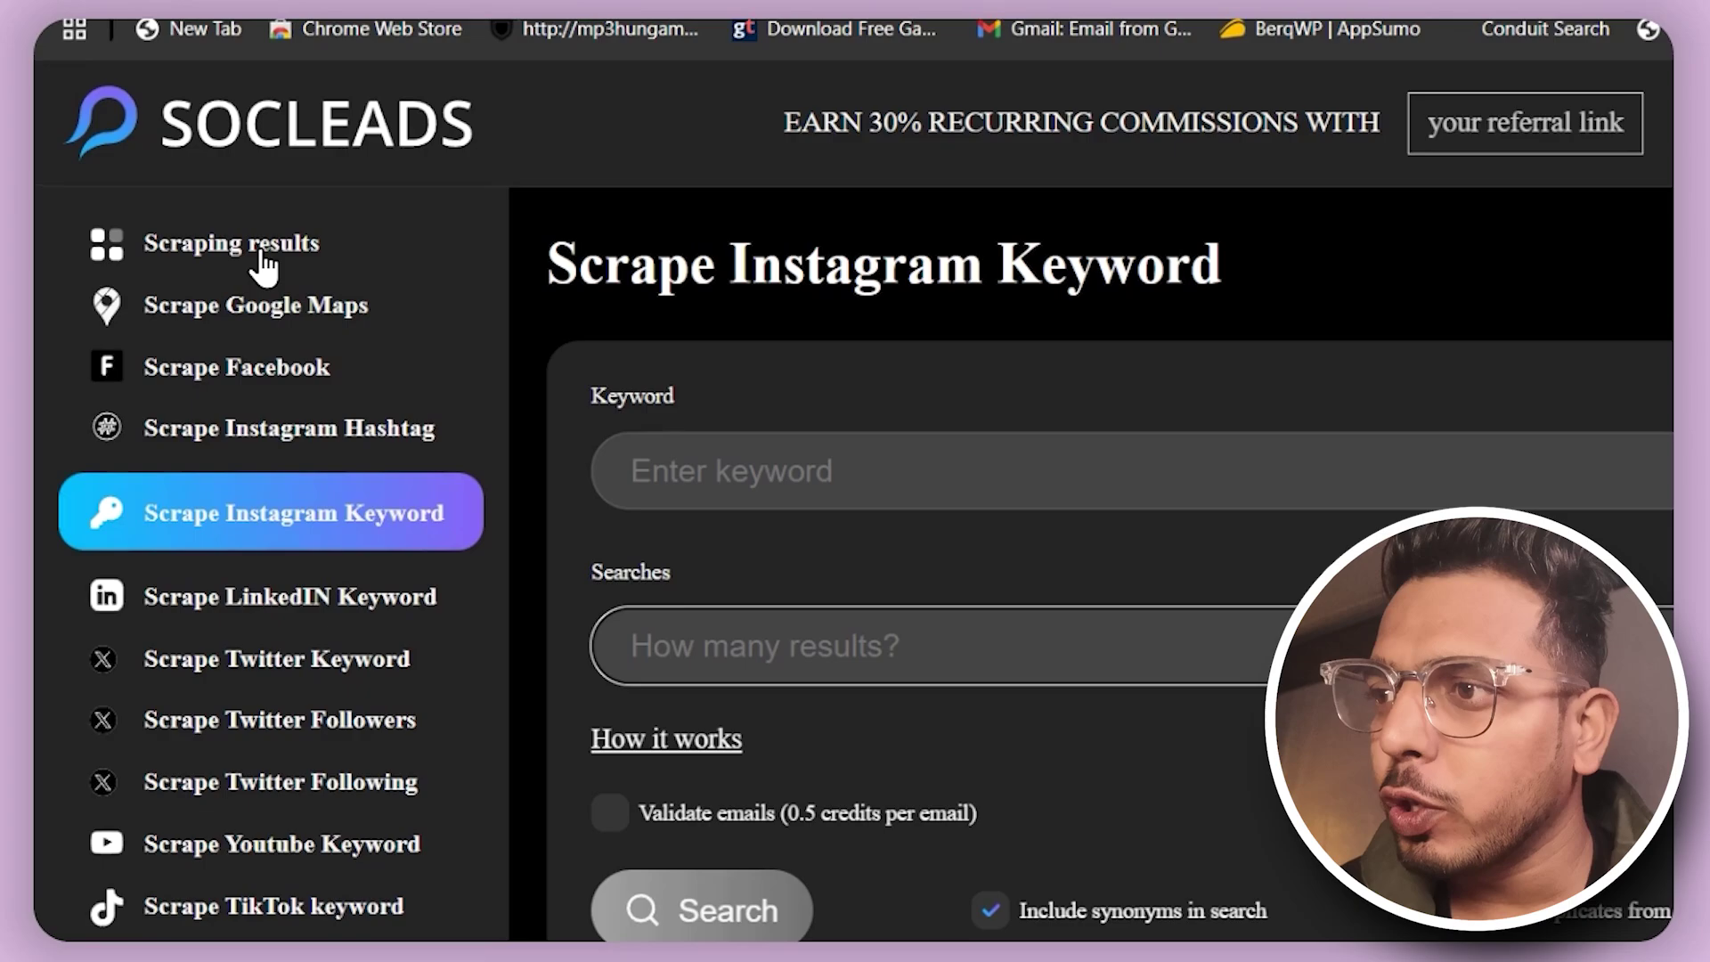
left_click(214, 266)
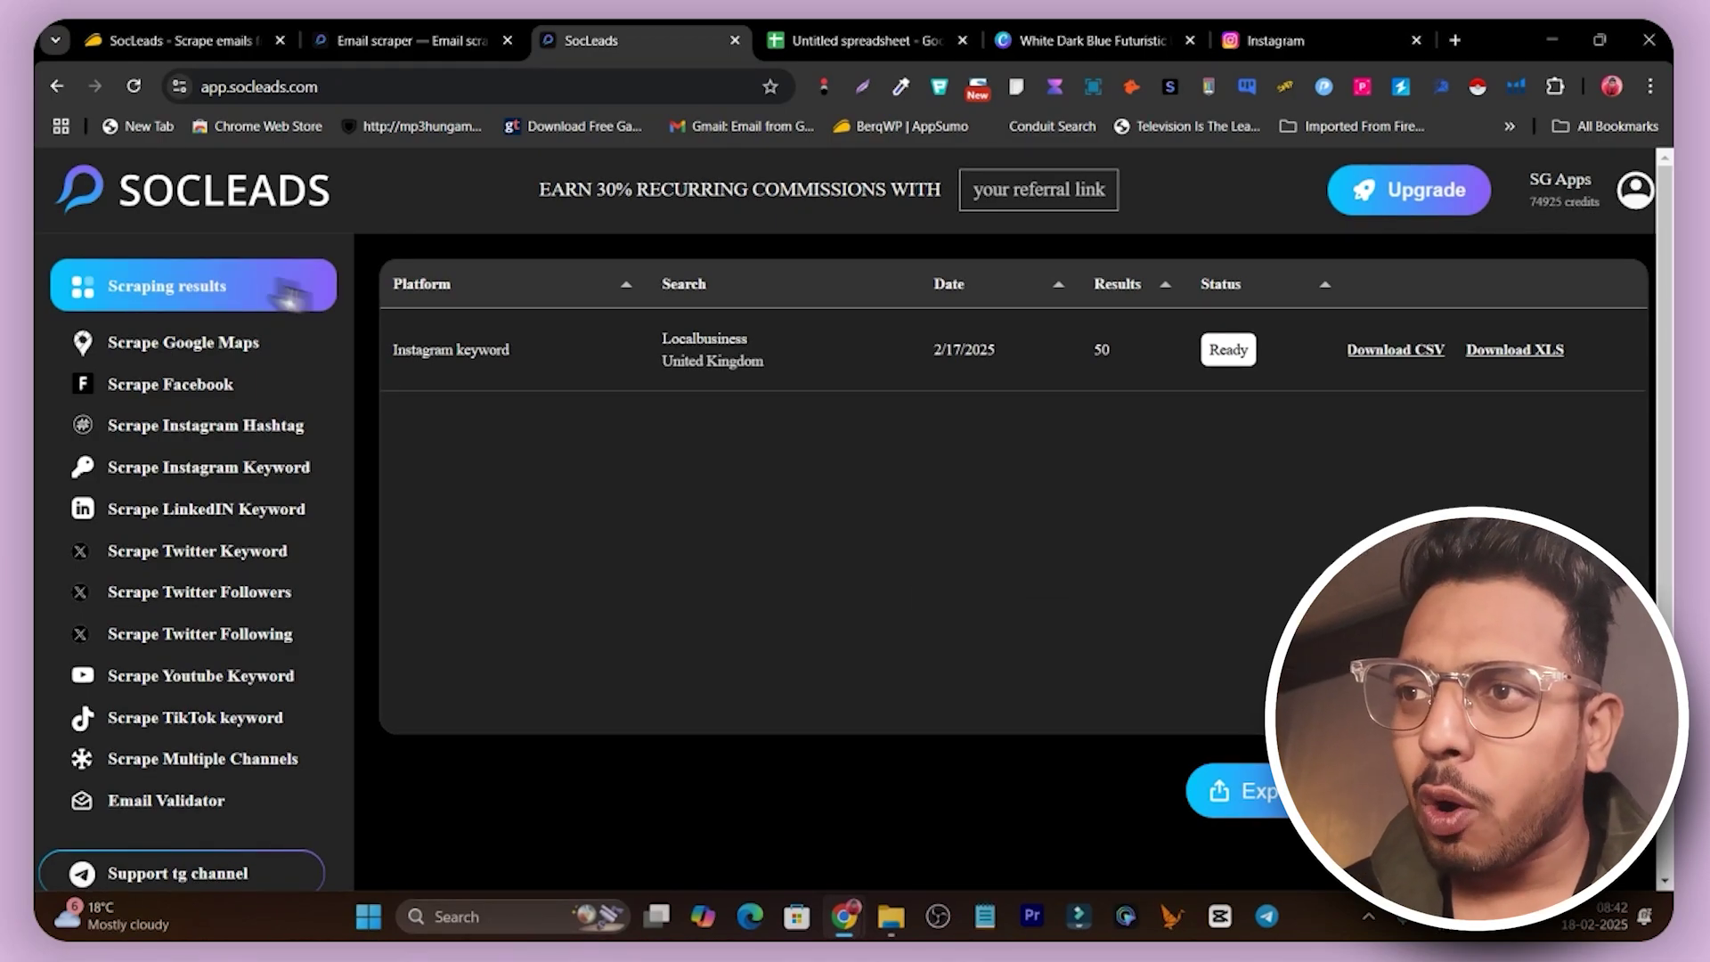
Glance at the SocLeads landing page, then go back to the app's Email Validator page.
left_click(415, 39)
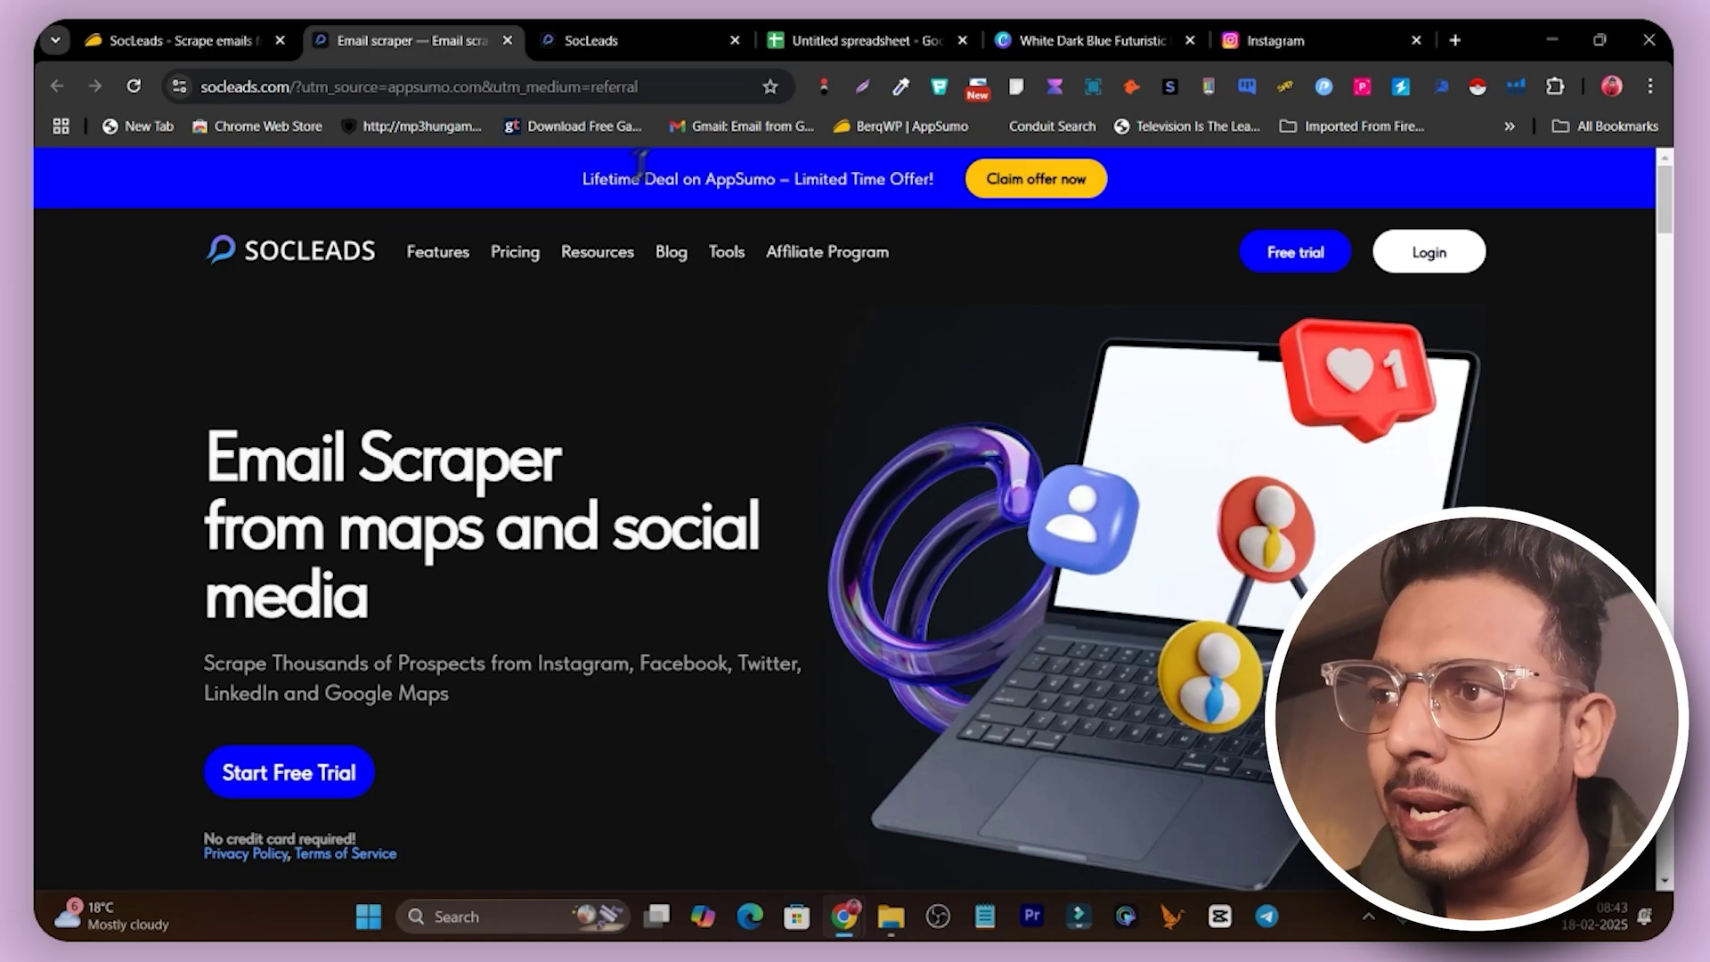
left_click(583, 45)
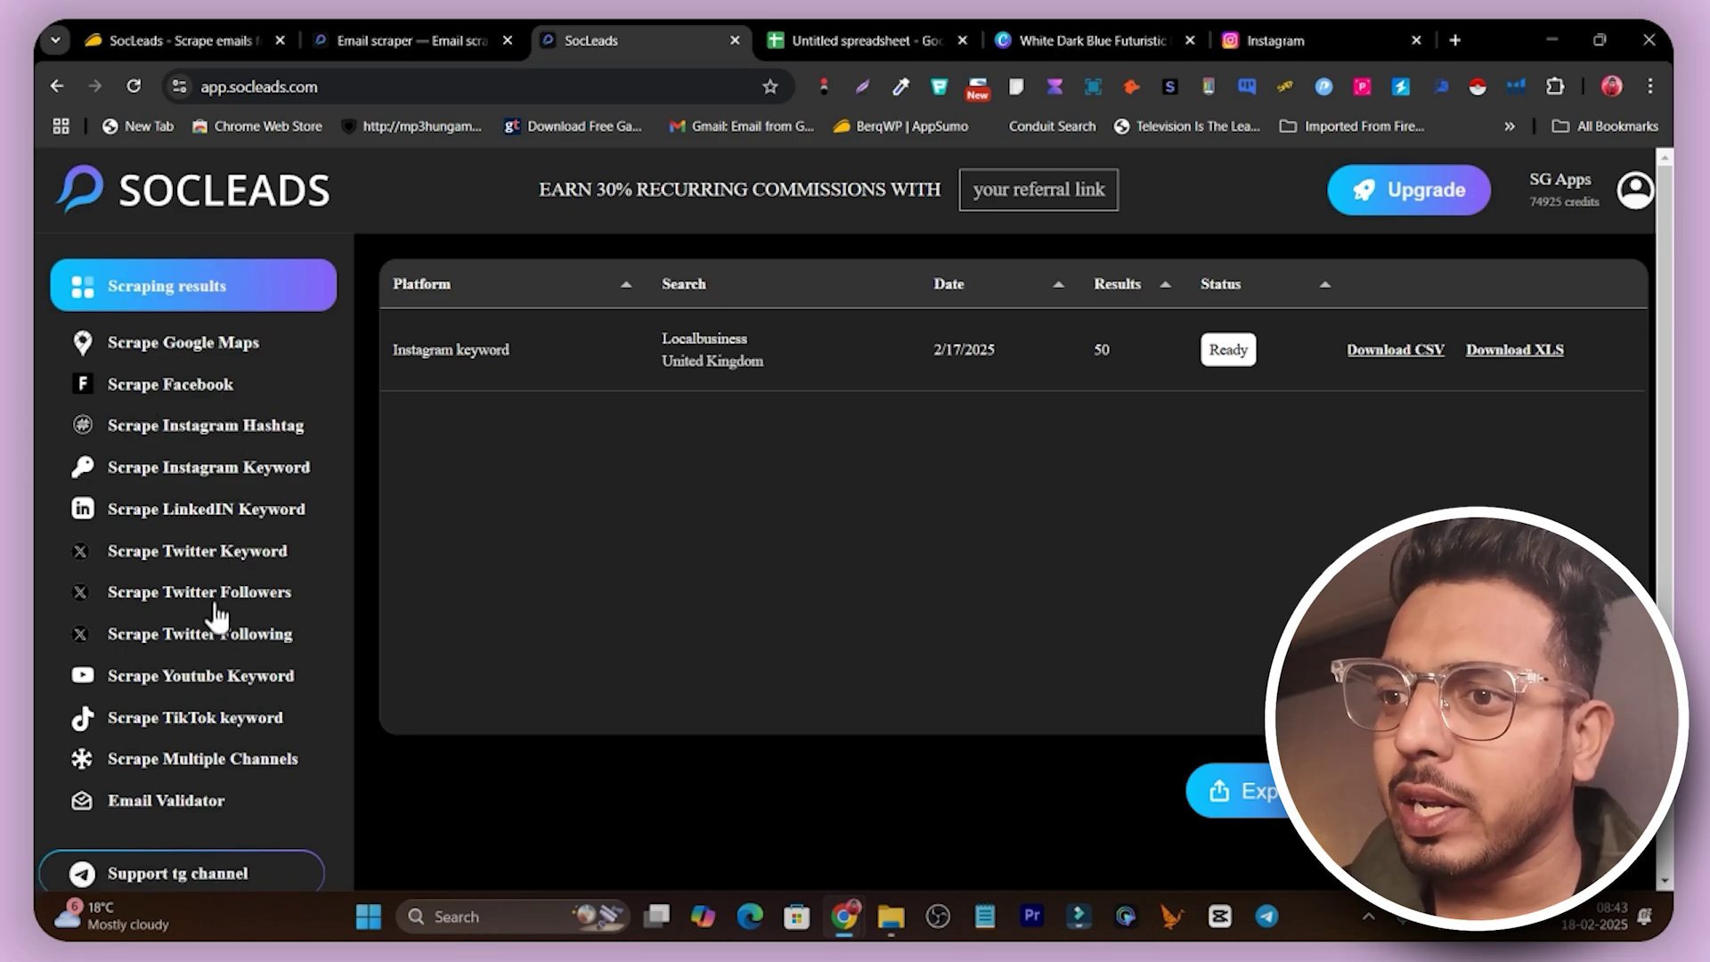
scroll(229, 624, "down", 1)
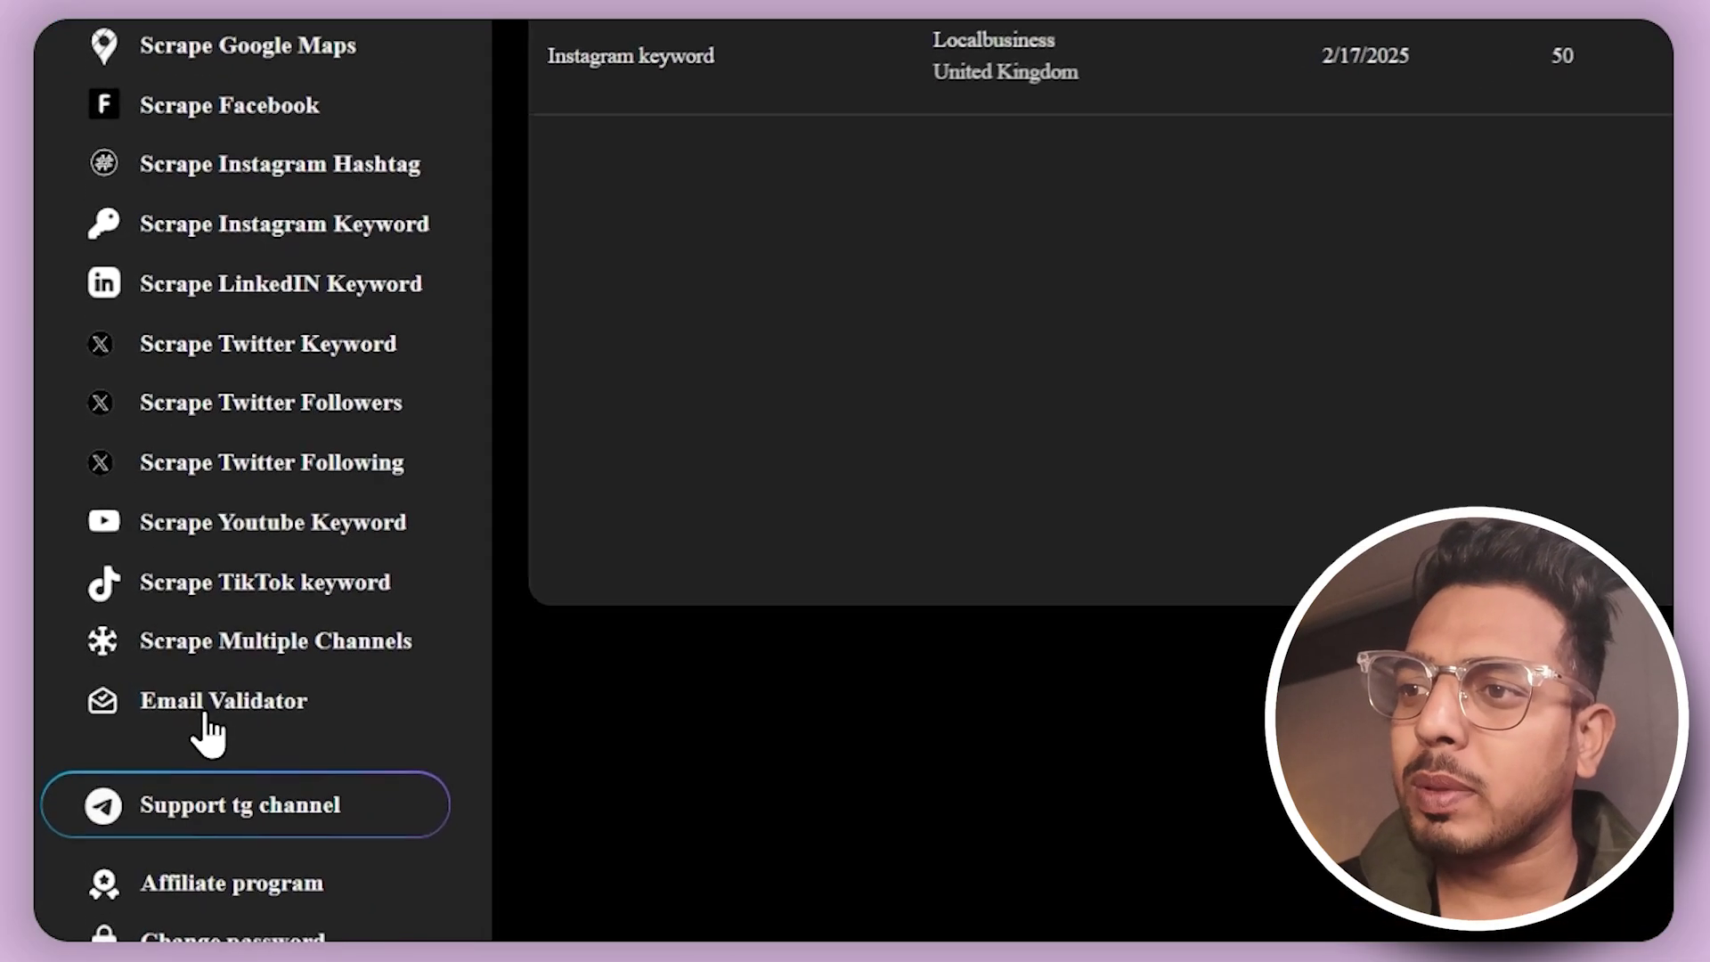
left_click(173, 703)
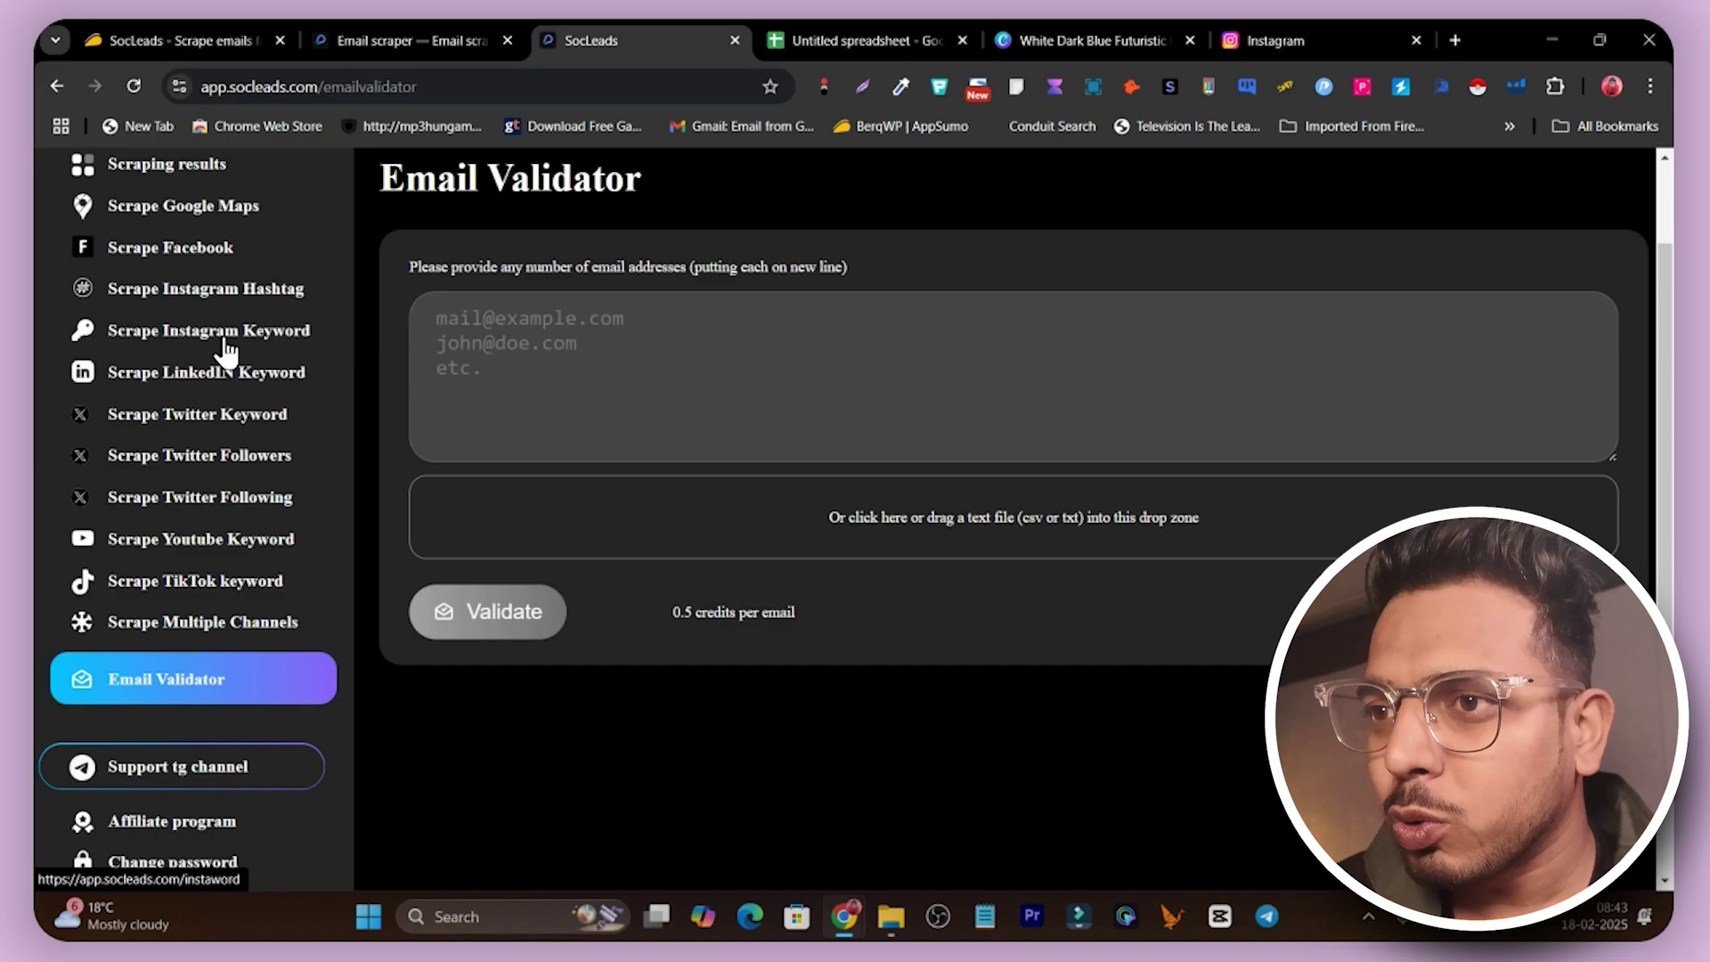
Fill the Instagram keyword form with Business, 50 searches, and email validation enabled.
left_click(135, 347)
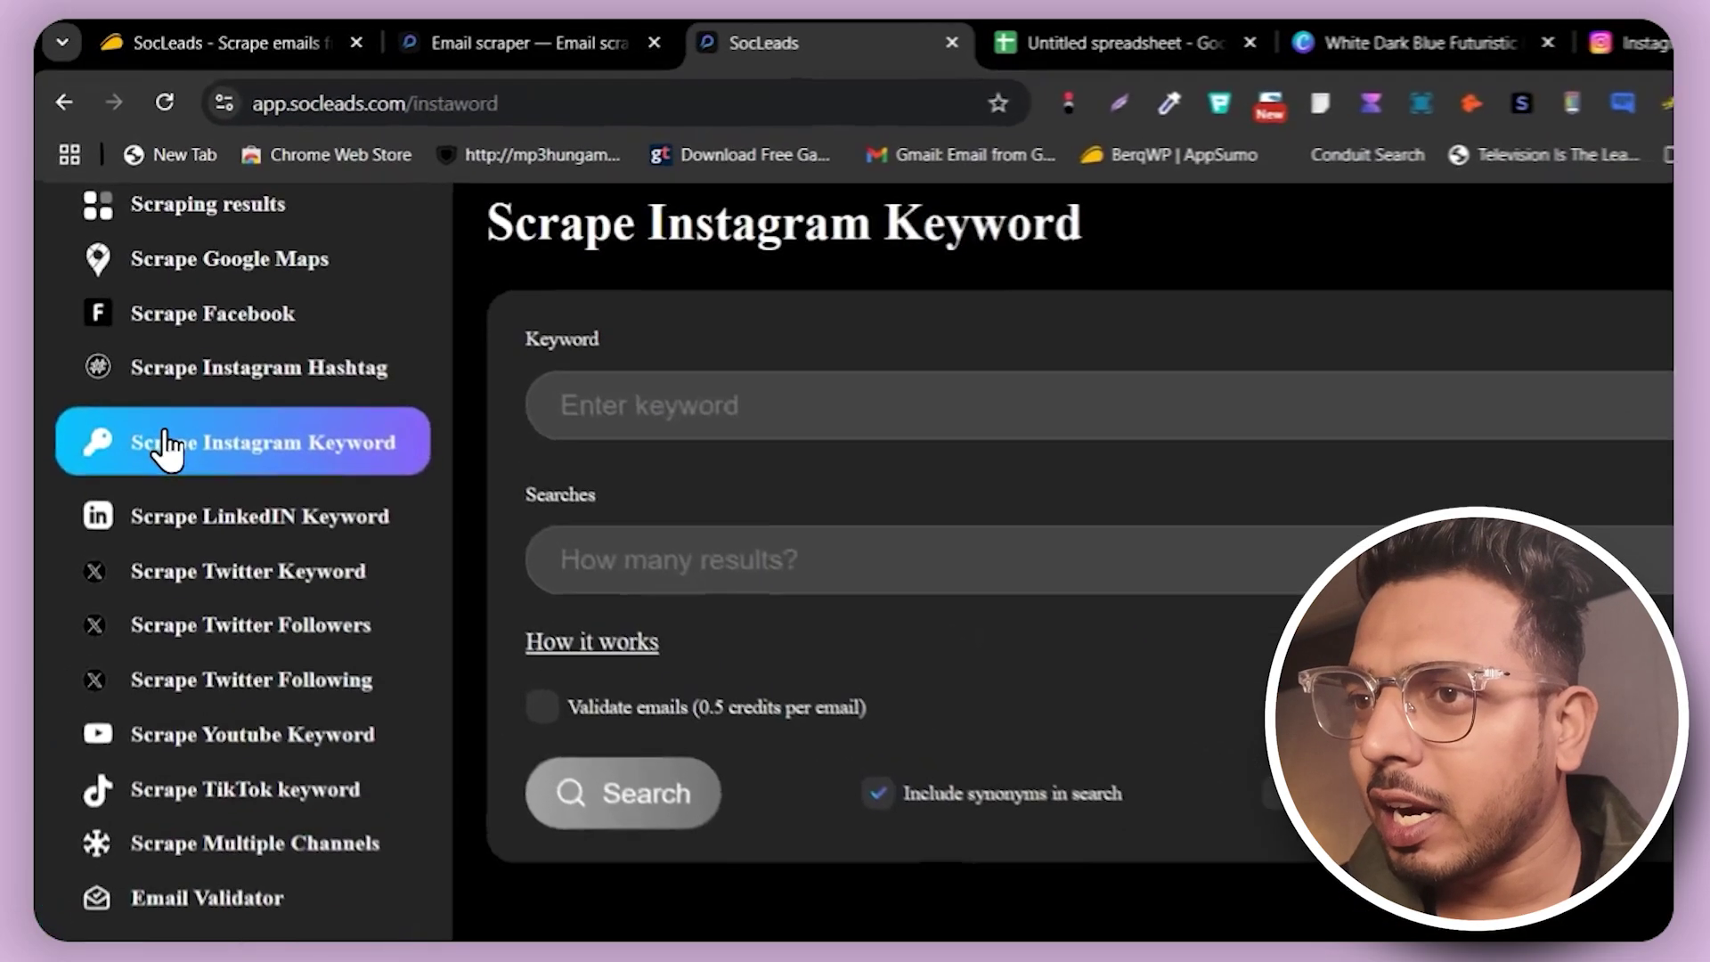
left_click(708, 481)
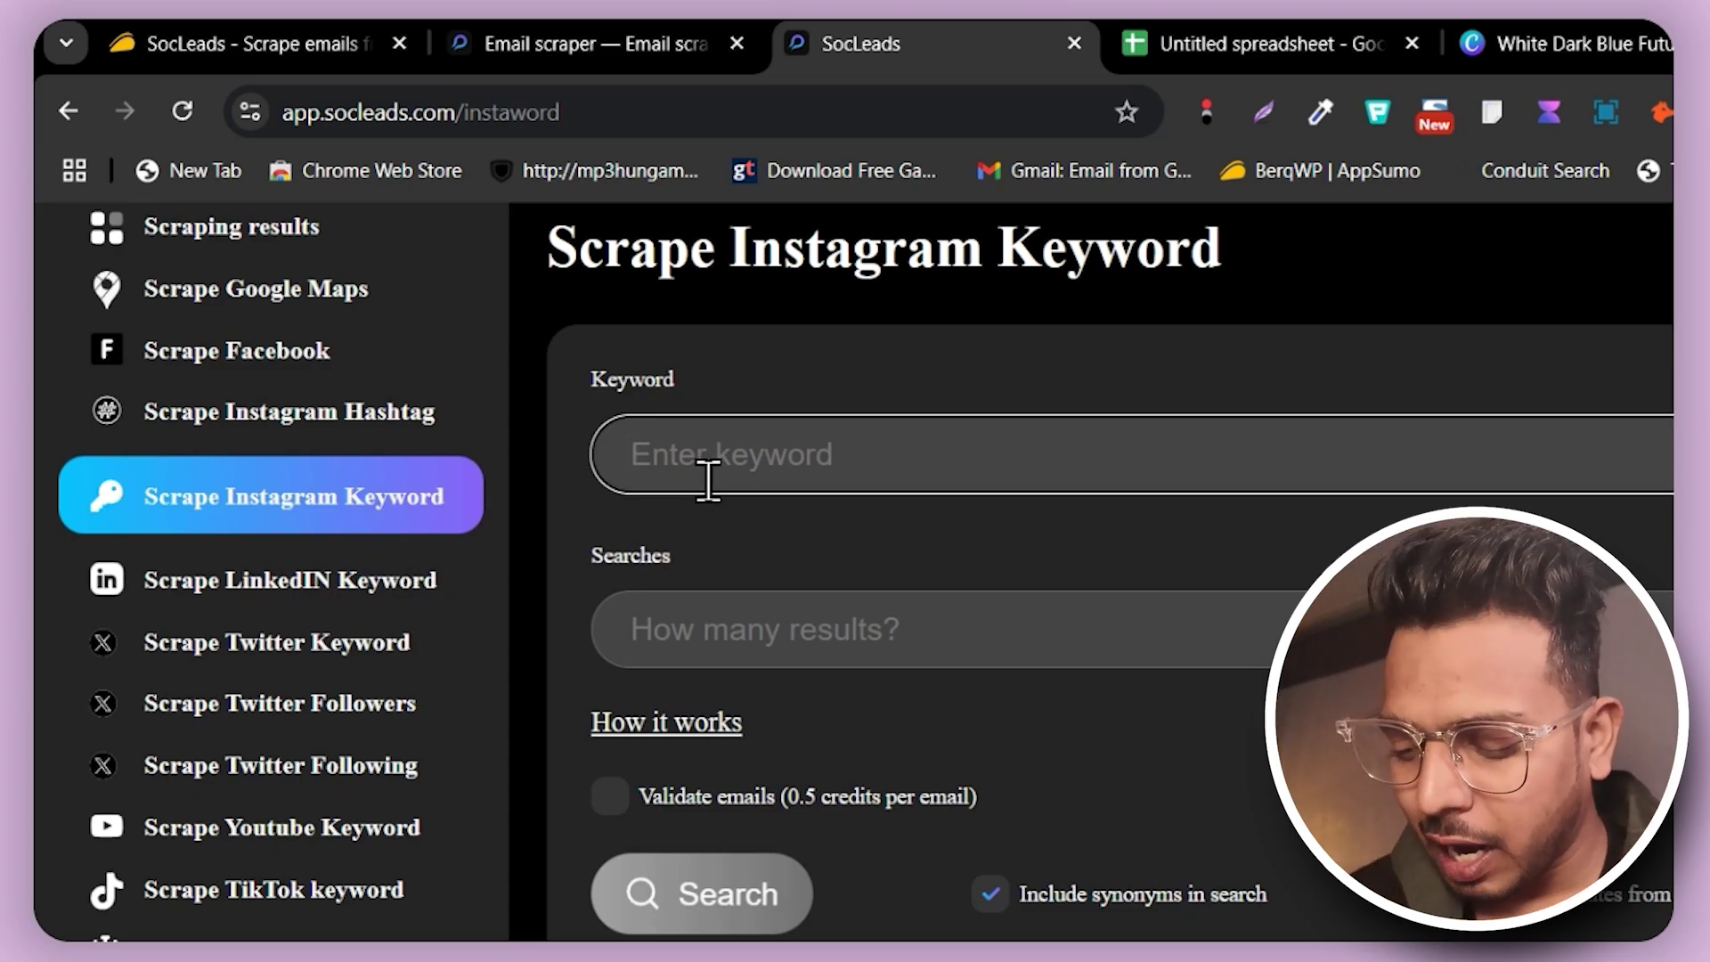
type("B")
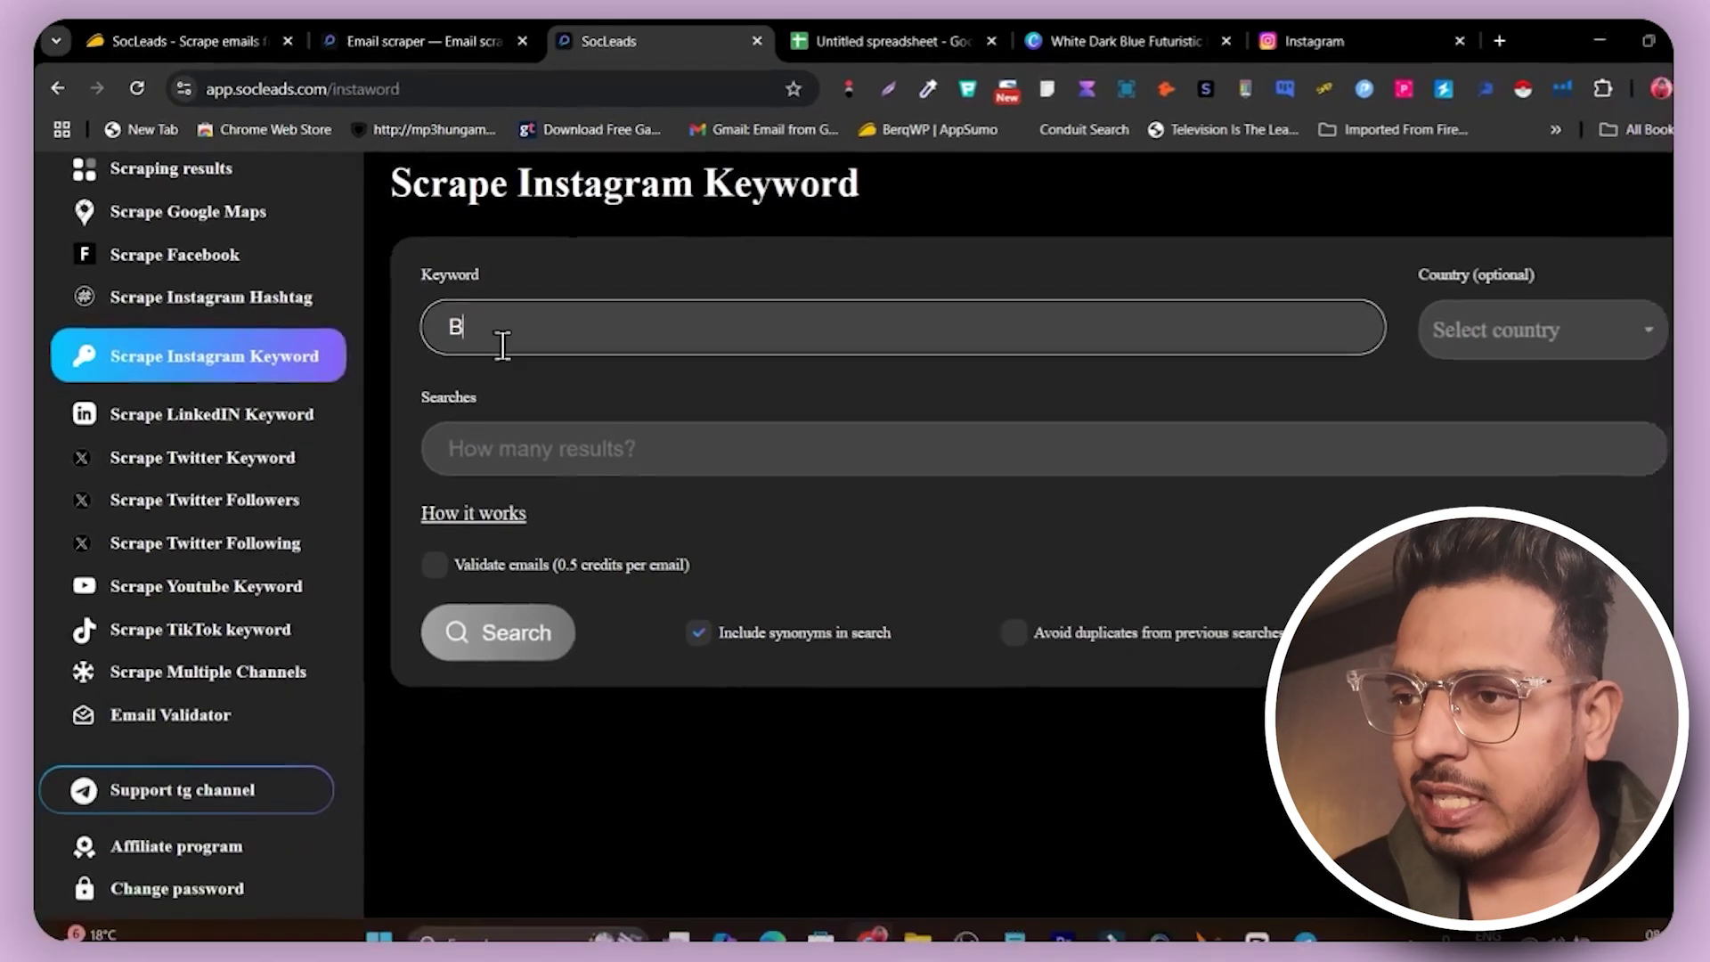
type("usiness")
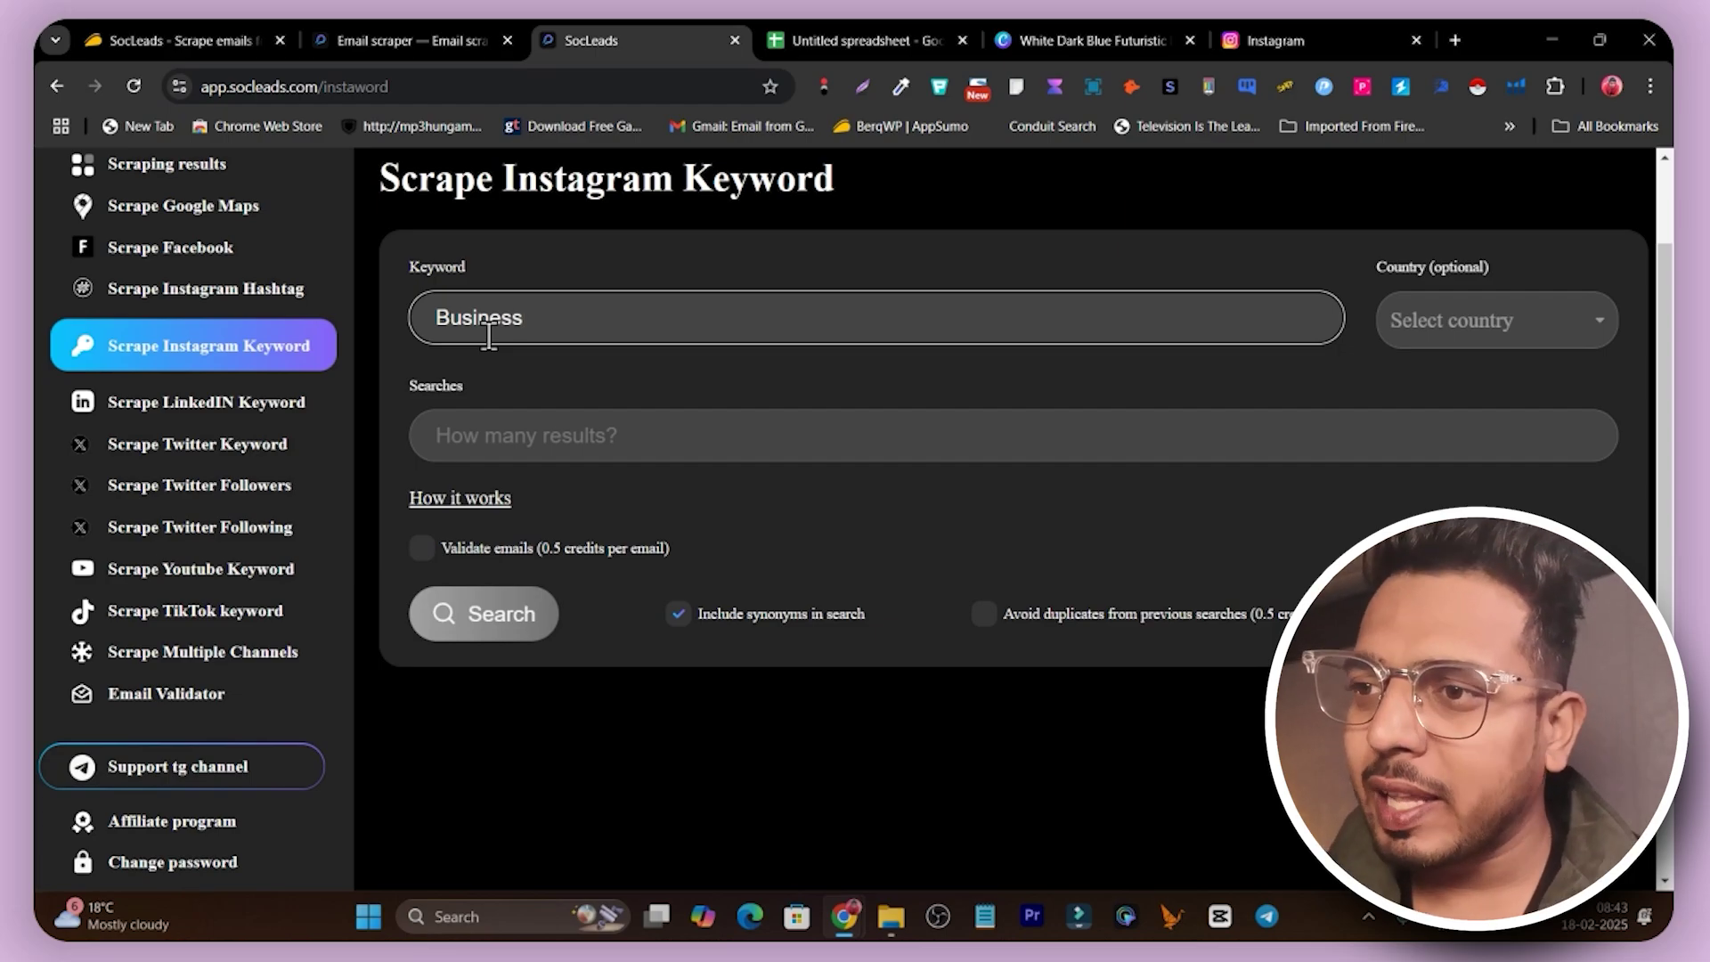
left_click(509, 428)
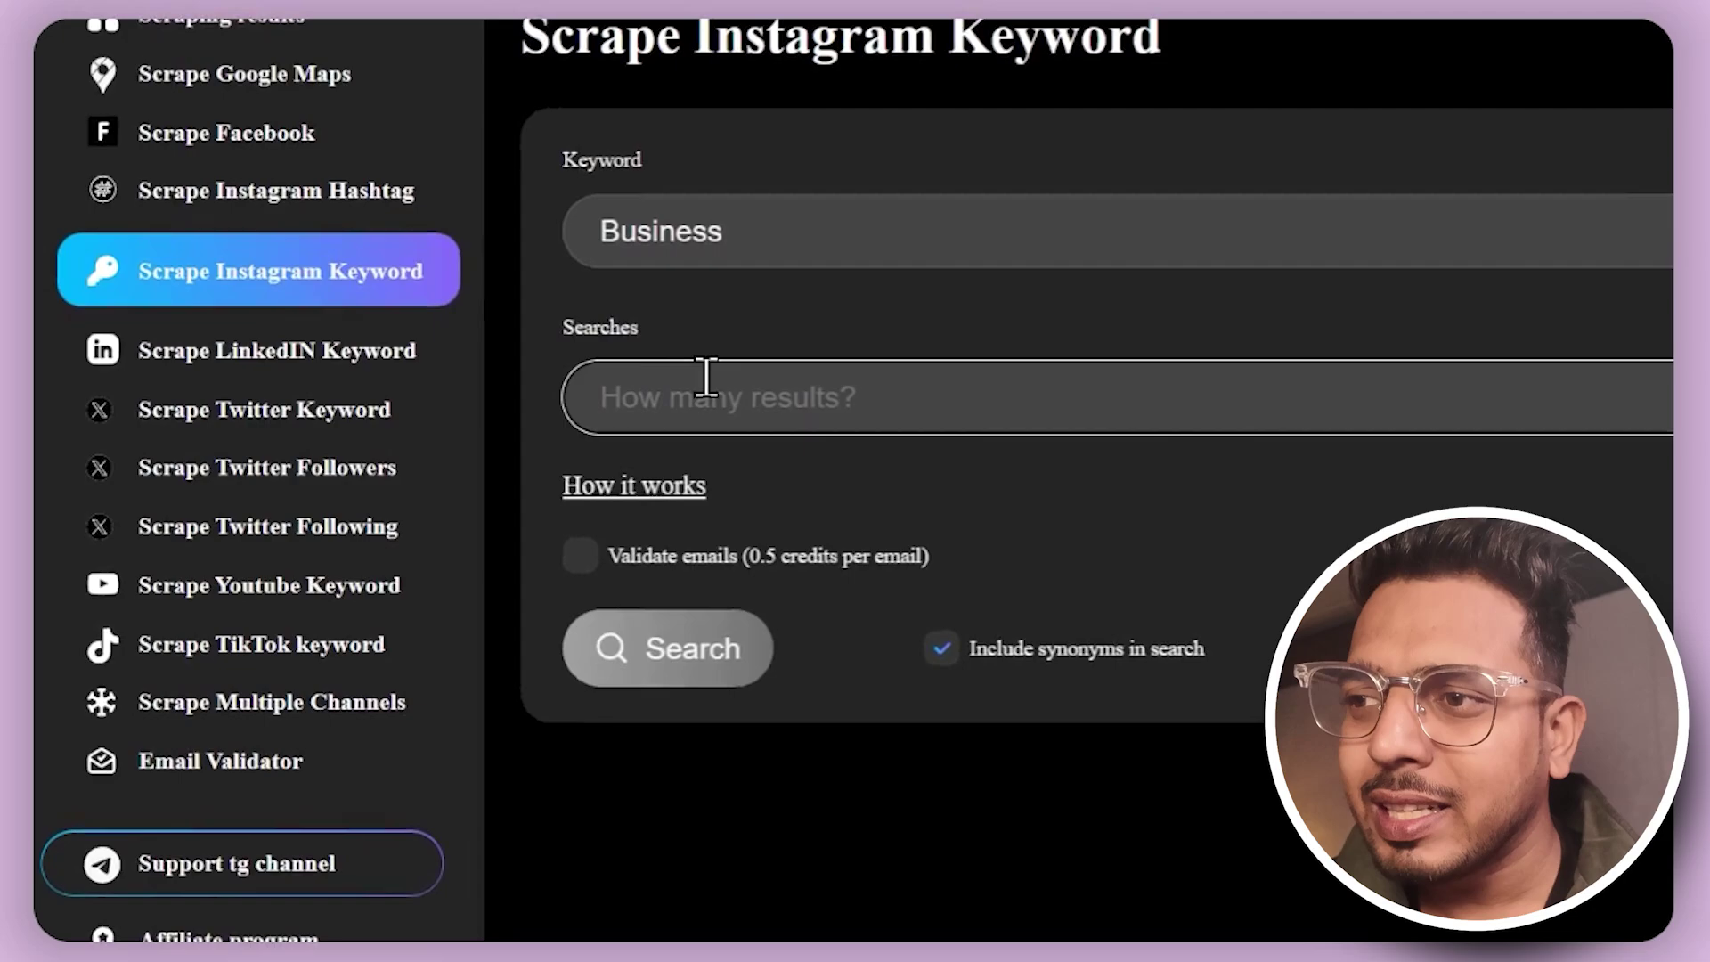
type("50")
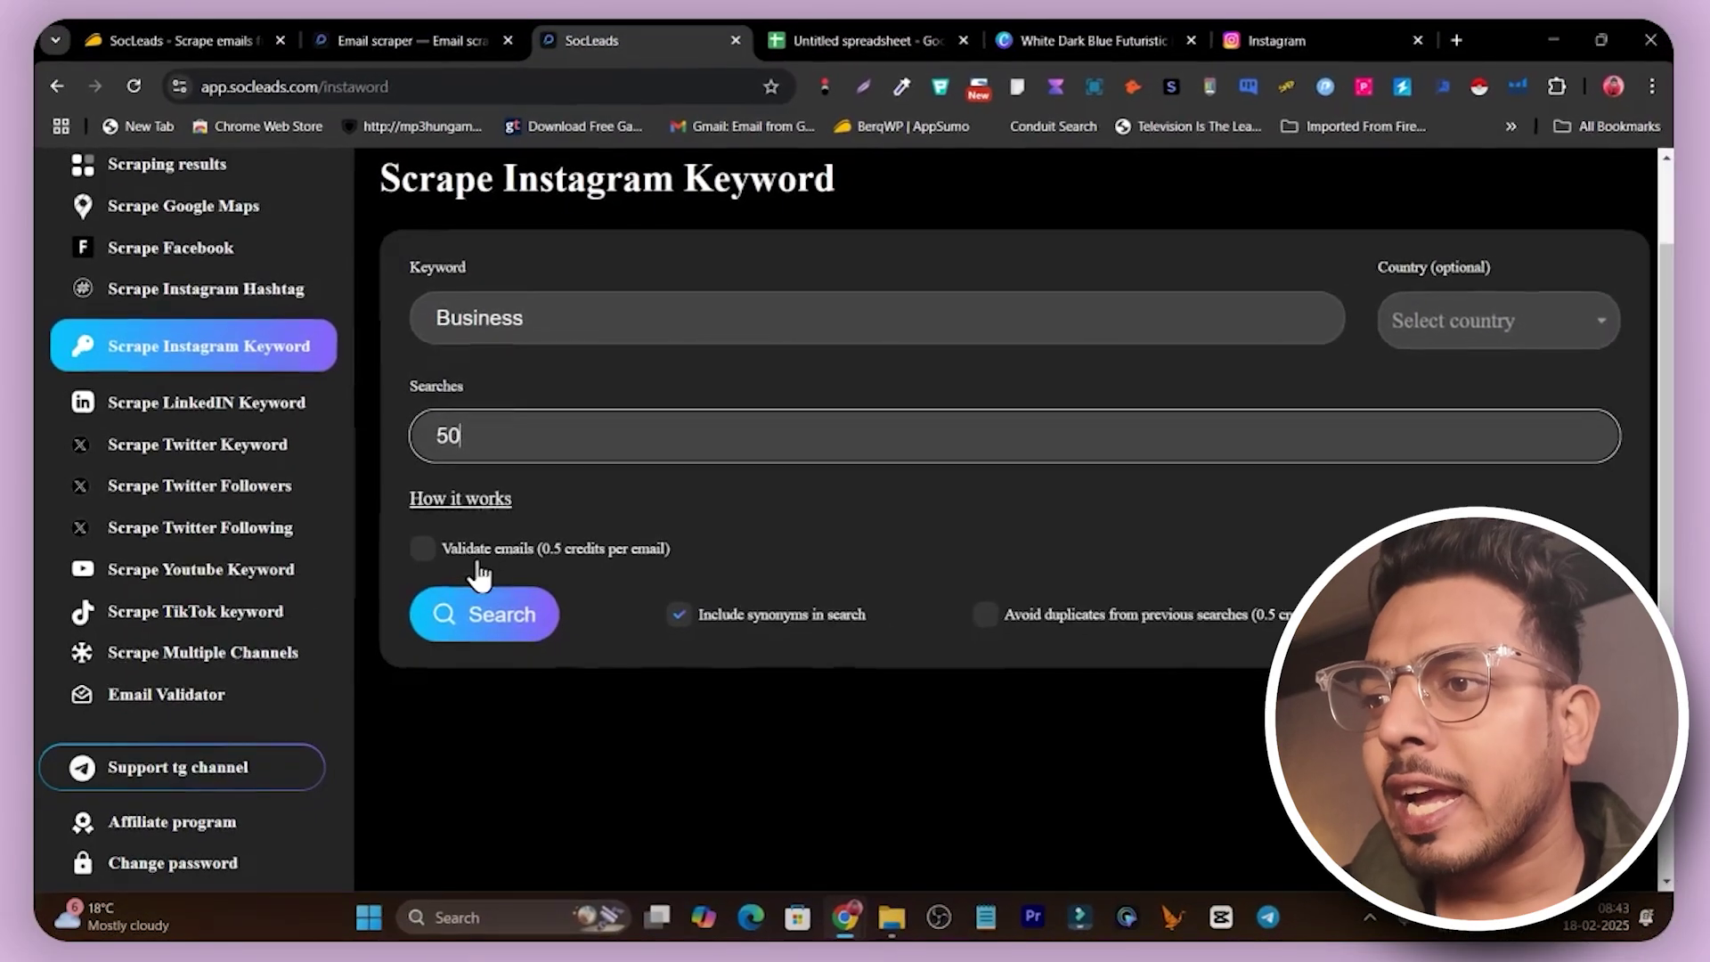
left_click(423, 550)
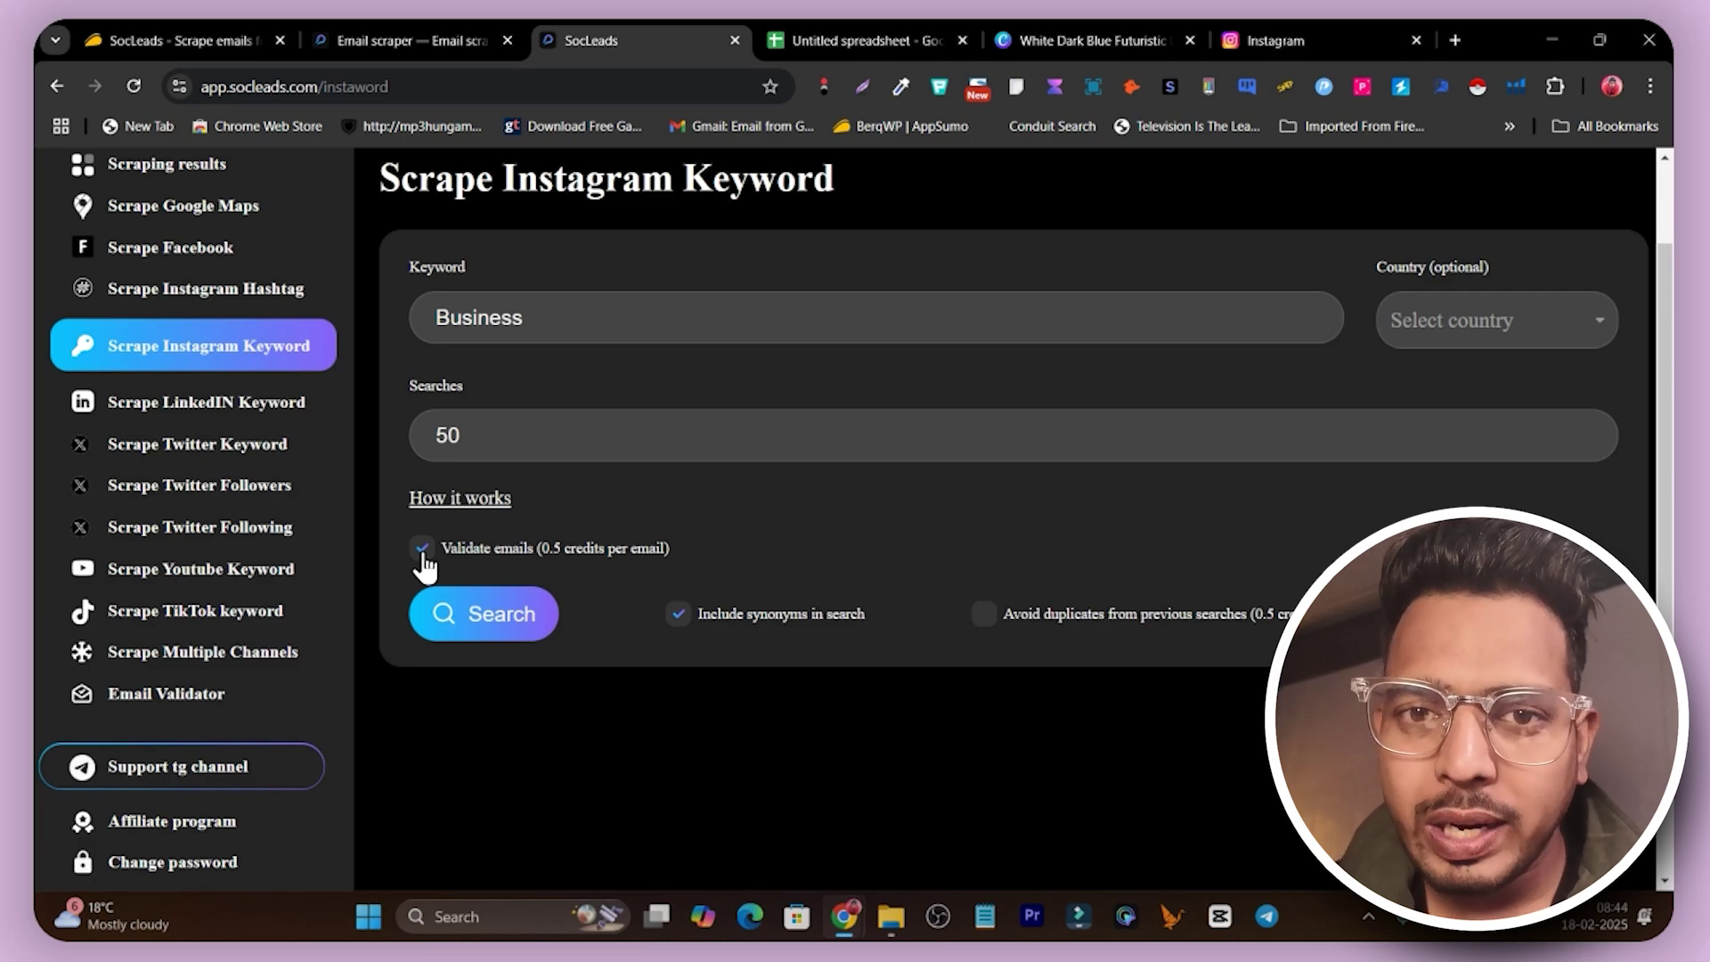
Launch the Business keyword scrape and confirm it shows as Running in Scraping results.
left_click(496, 634)
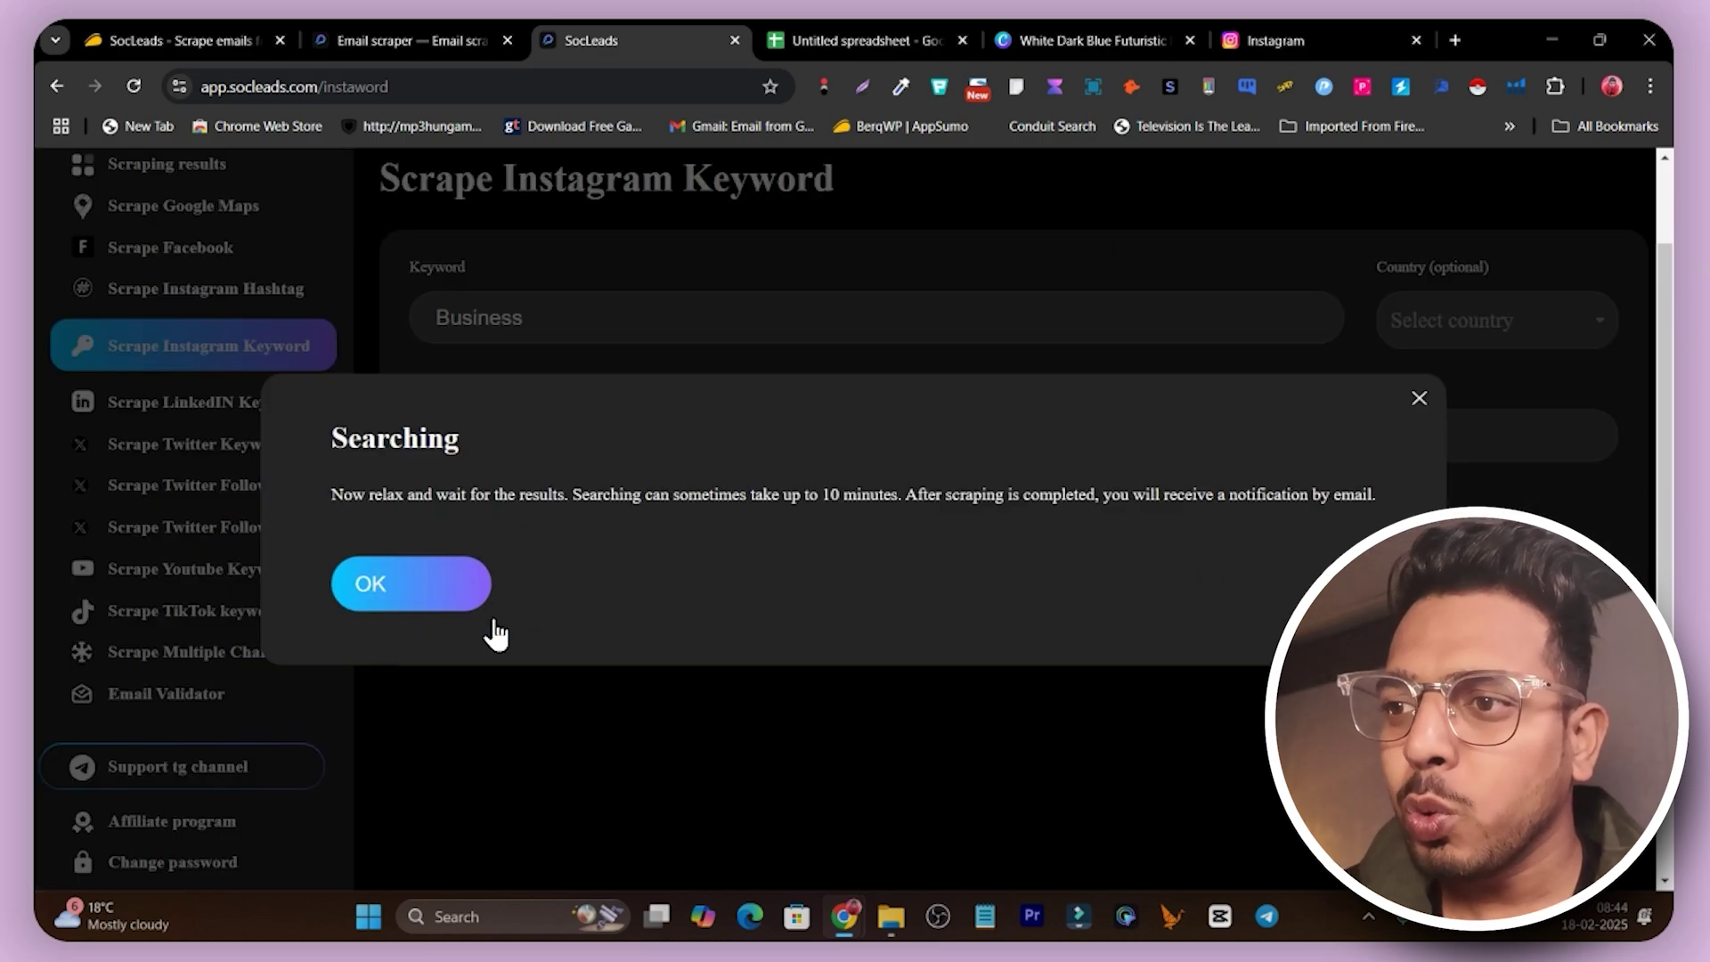
left_click(387, 592)
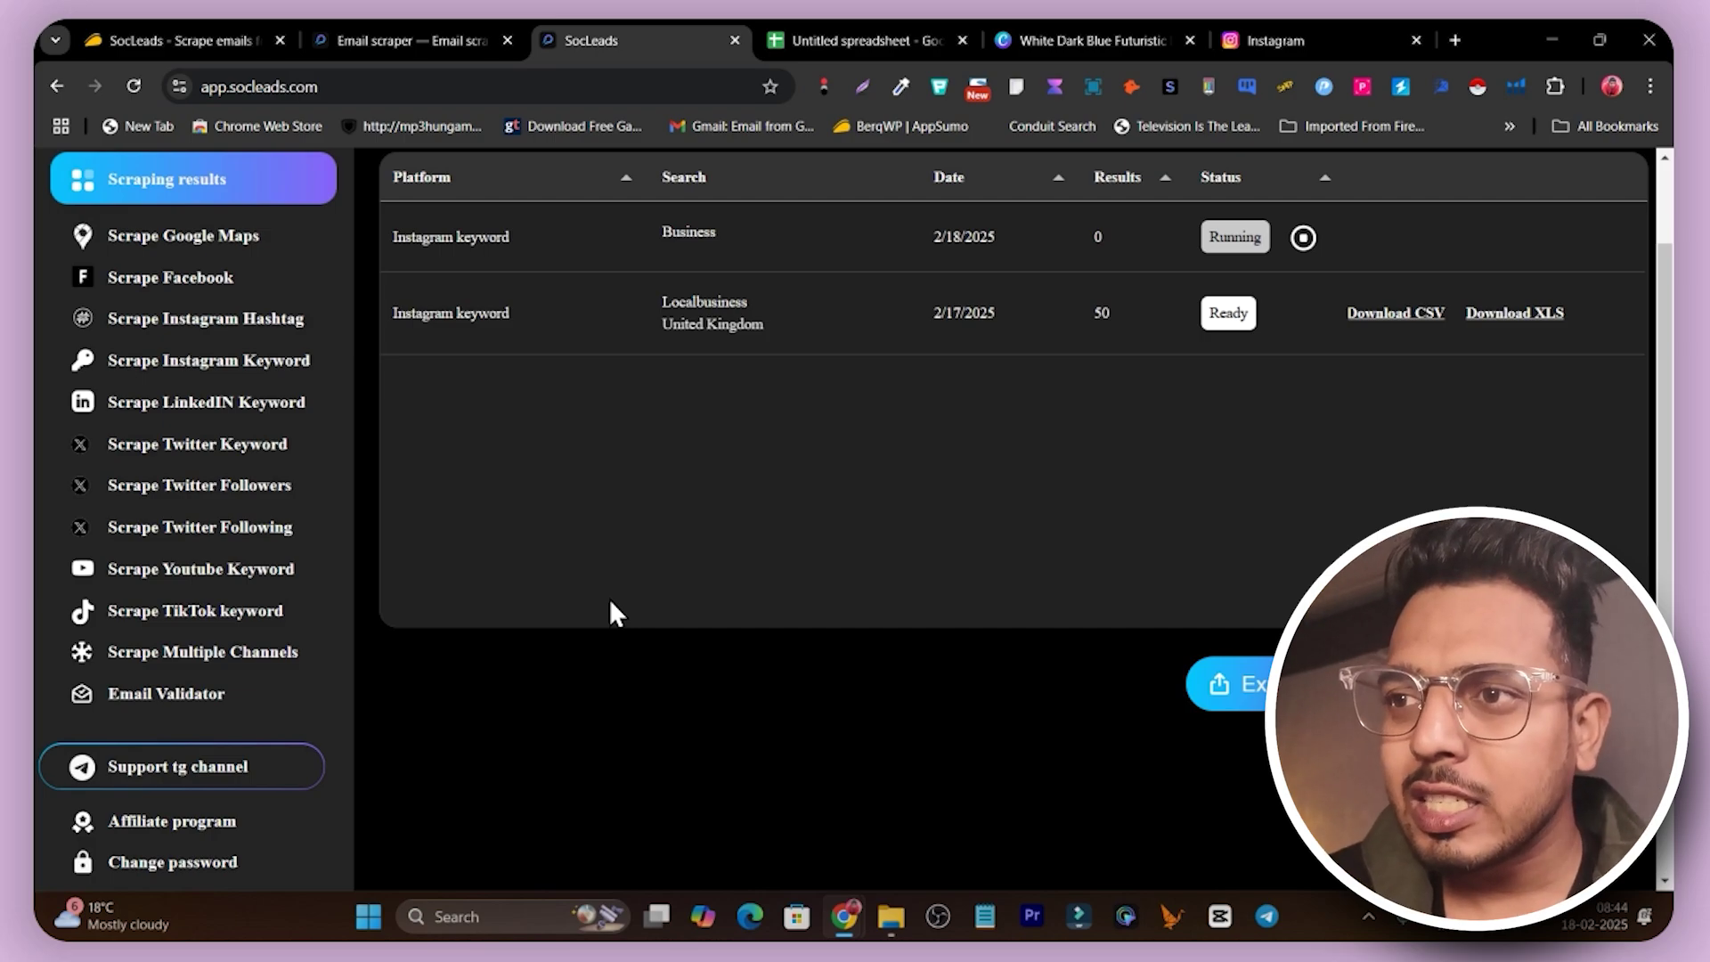
scroll(677, 522, "up", 2)
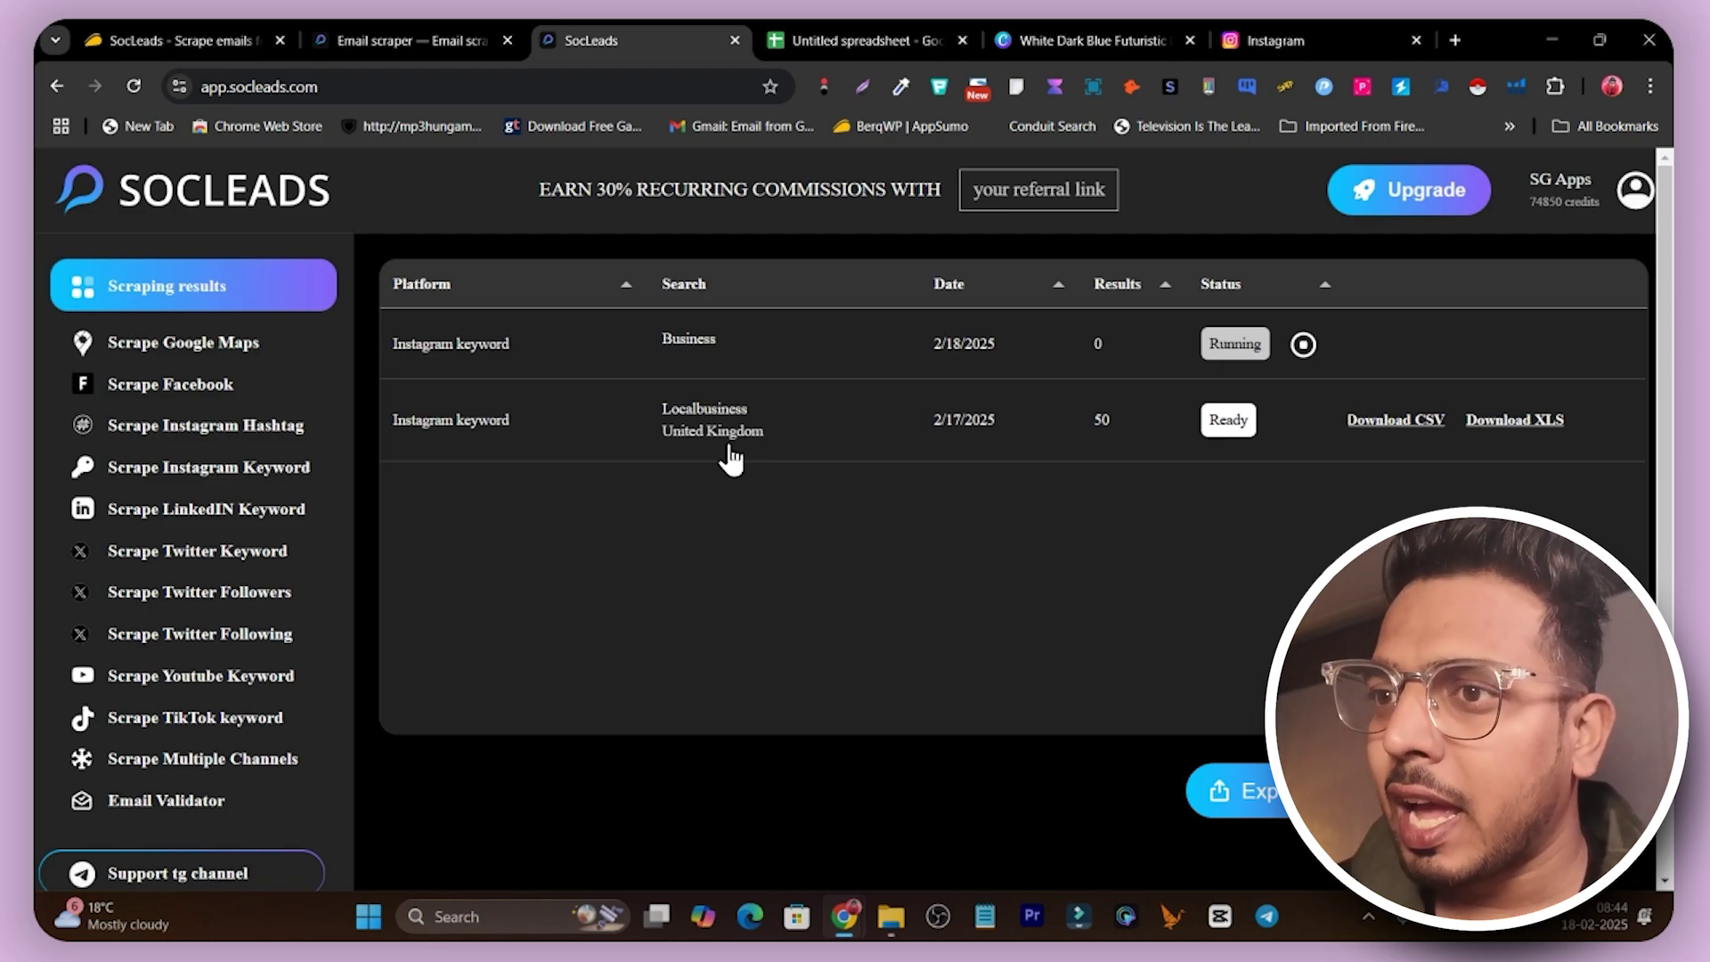
Fill the Instagram Hashtag form with #SMMA, 100 searches, duplicate avoidance and email validation.
left_click(283, 431)
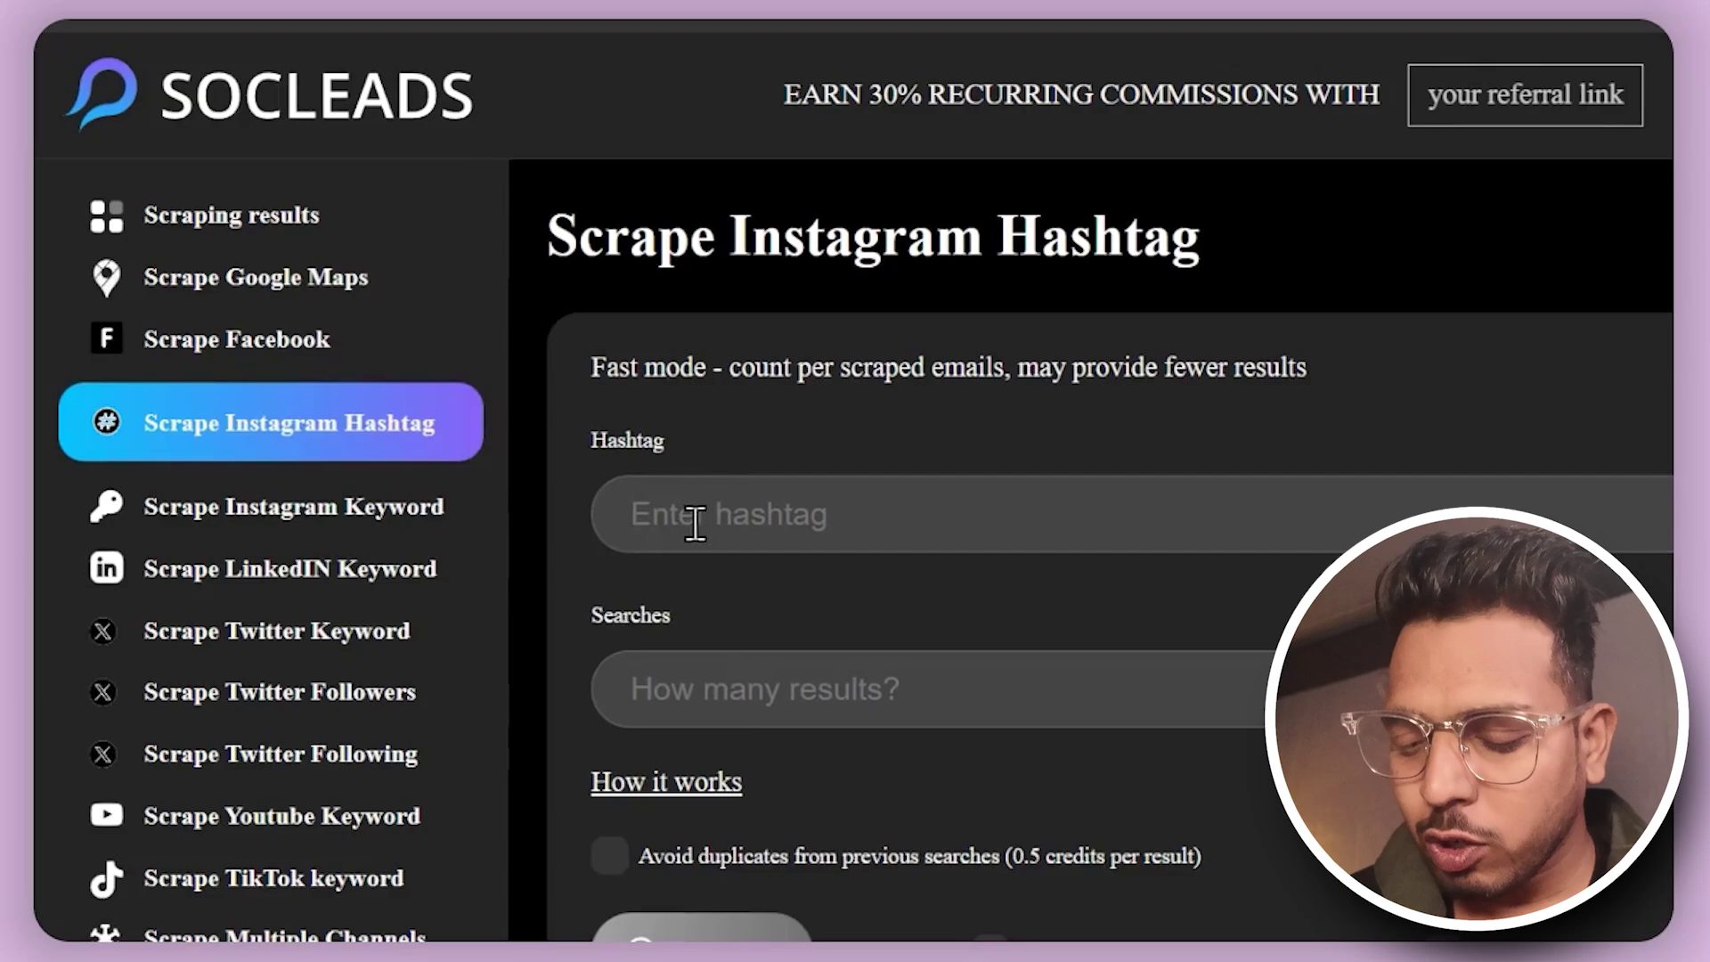
left_click(685, 522)
type("#")
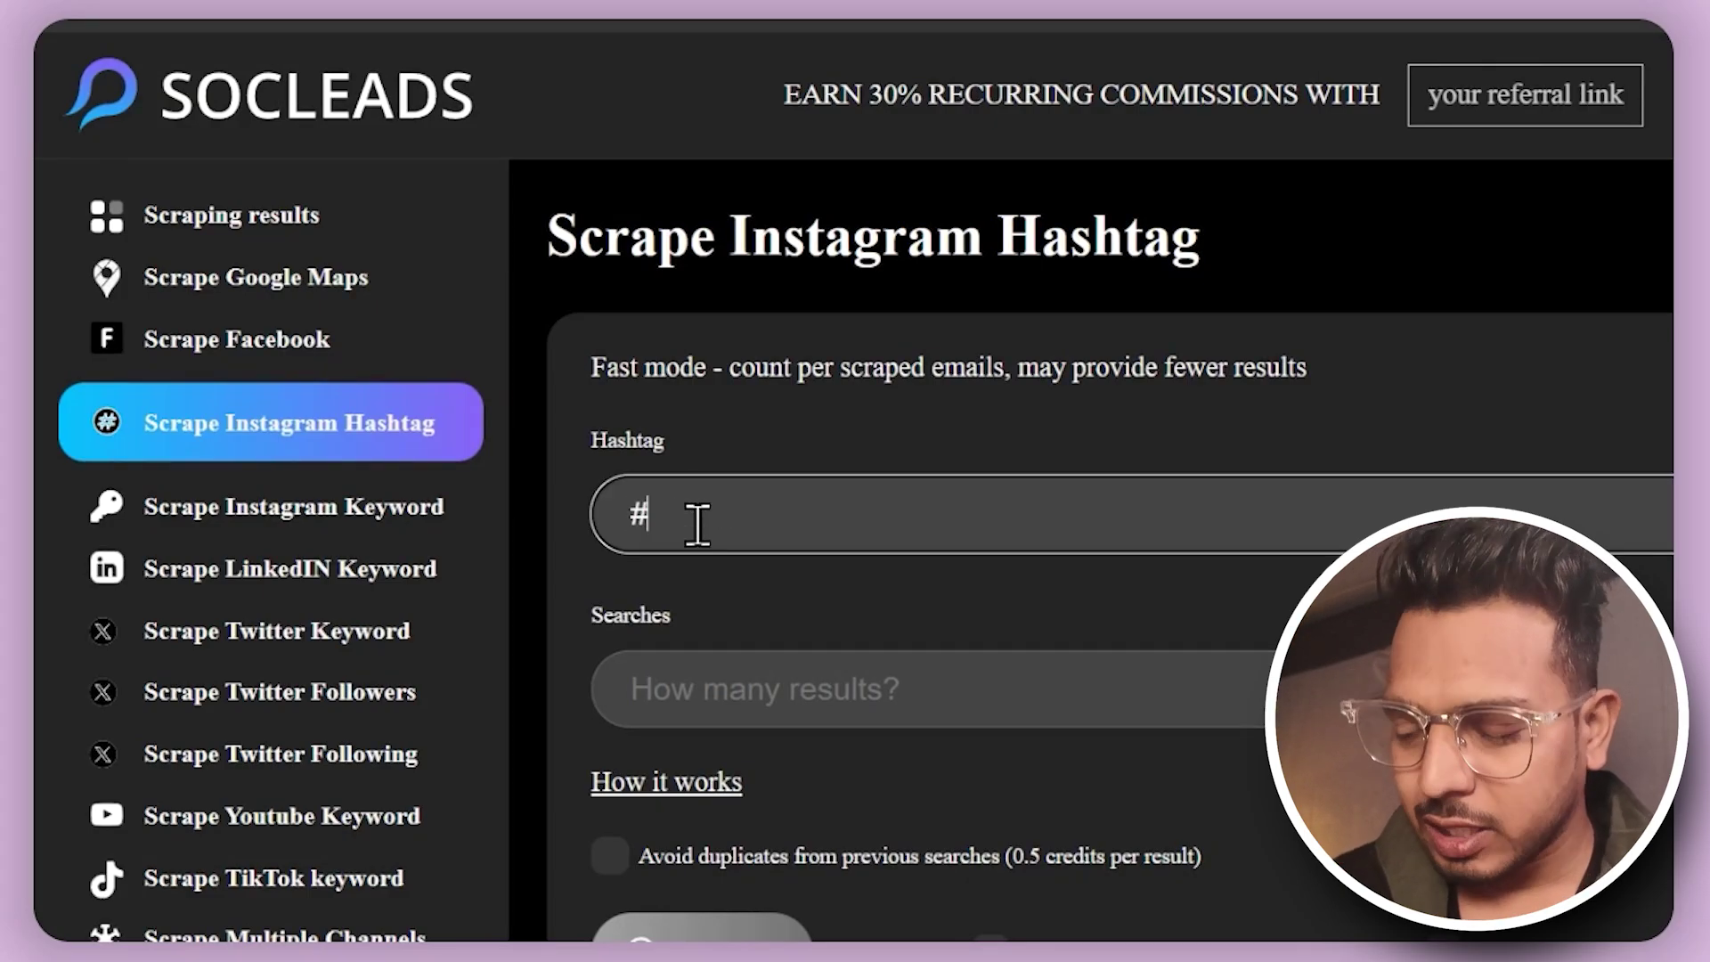
type("SMMA")
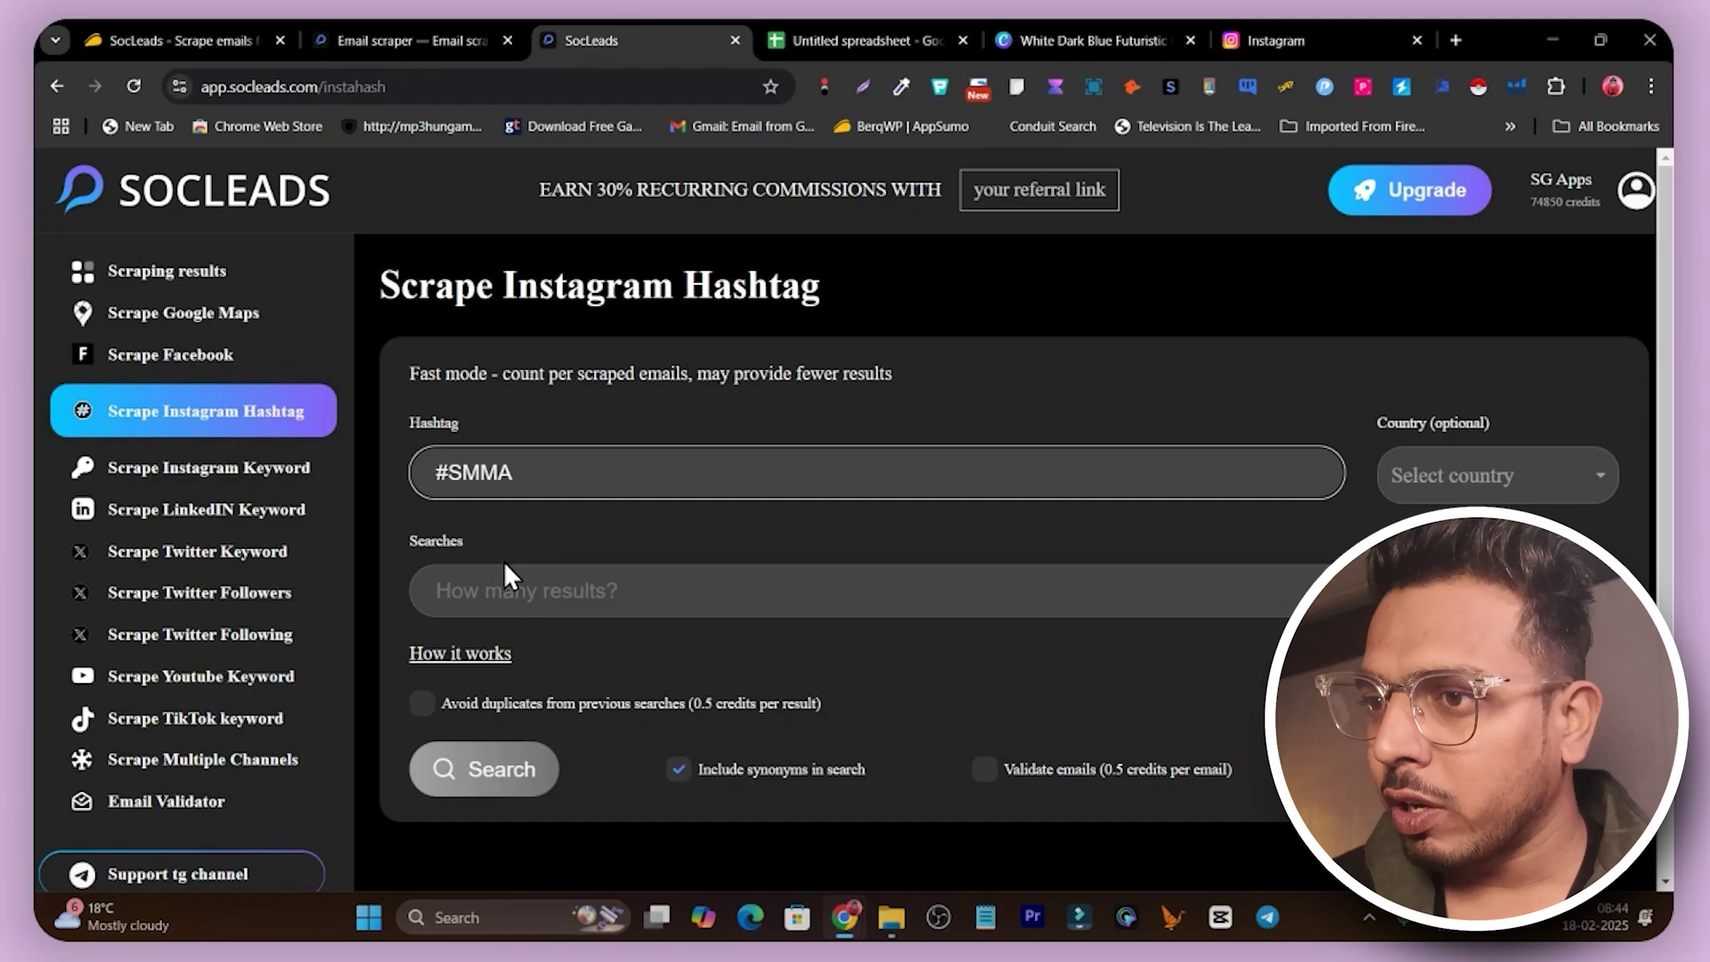
left_click(509, 587)
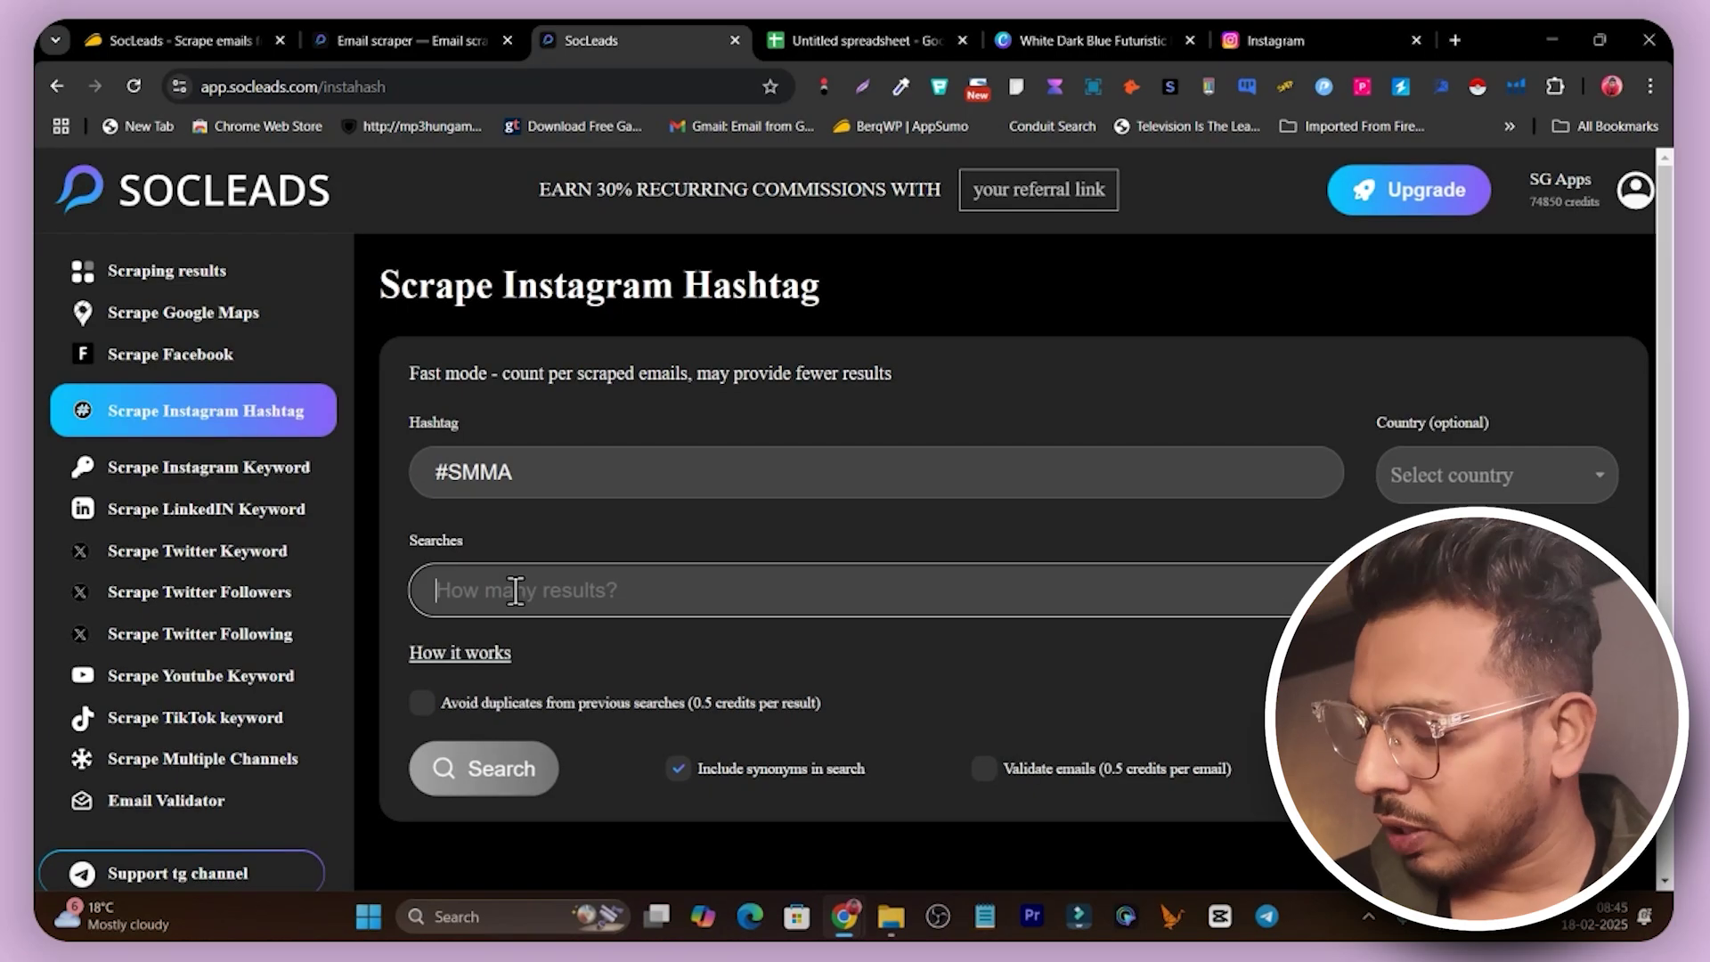
type("100")
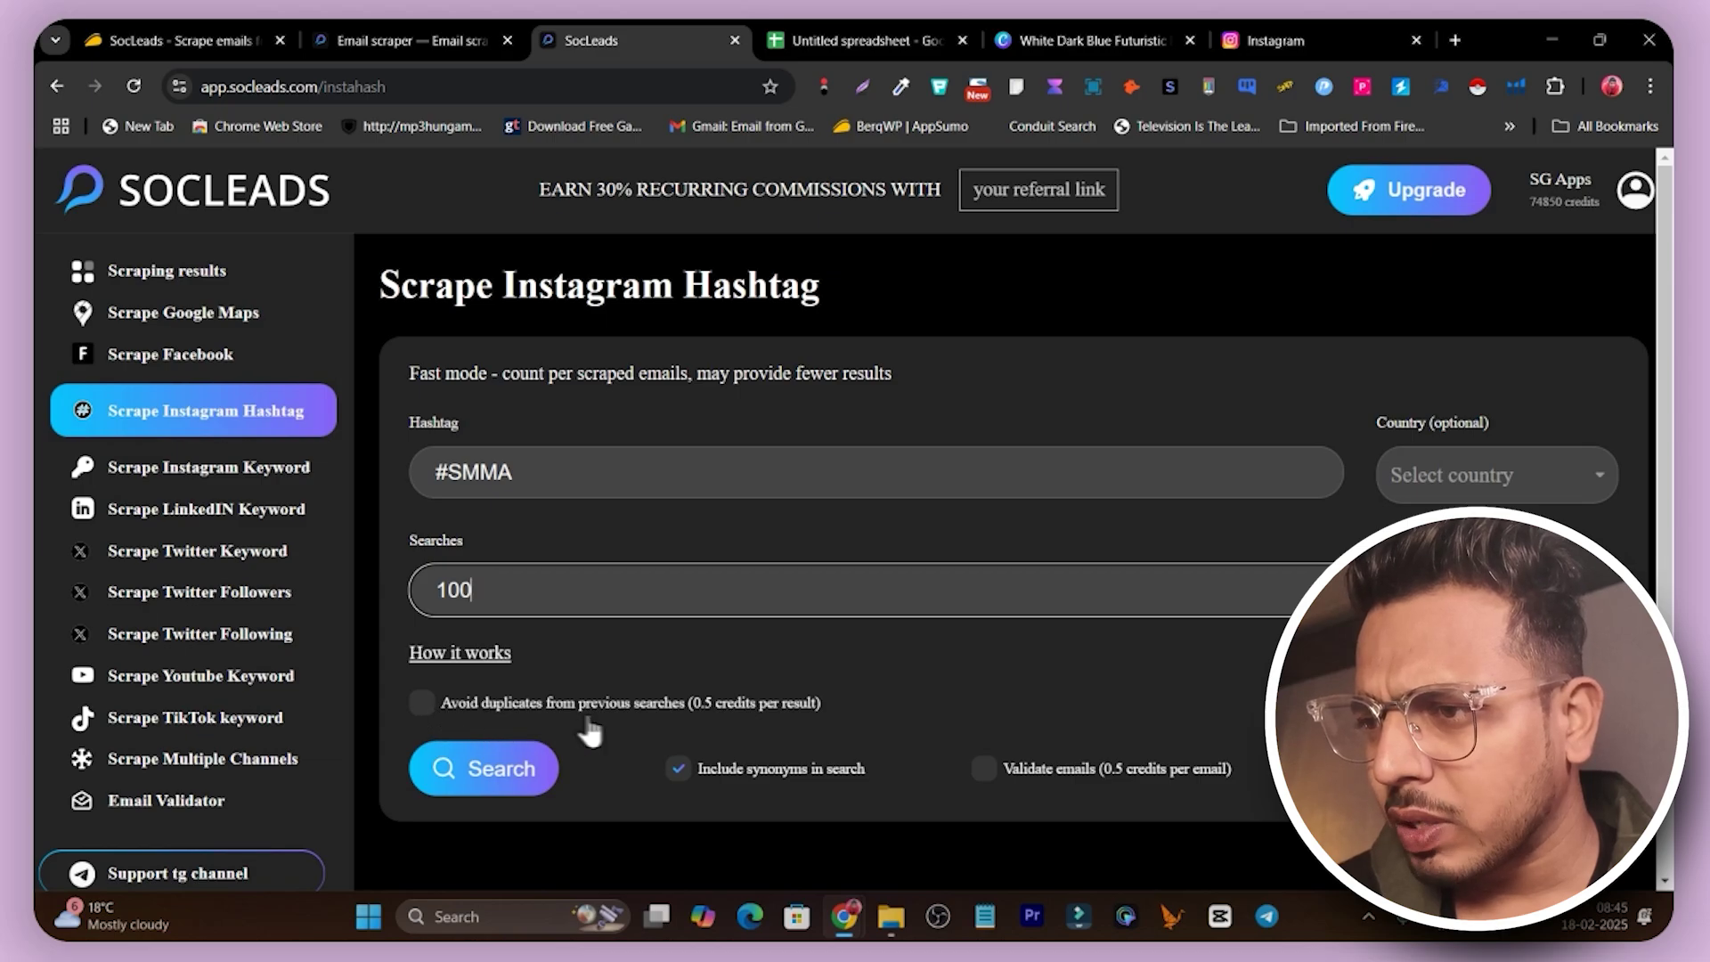
left_click(421, 703)
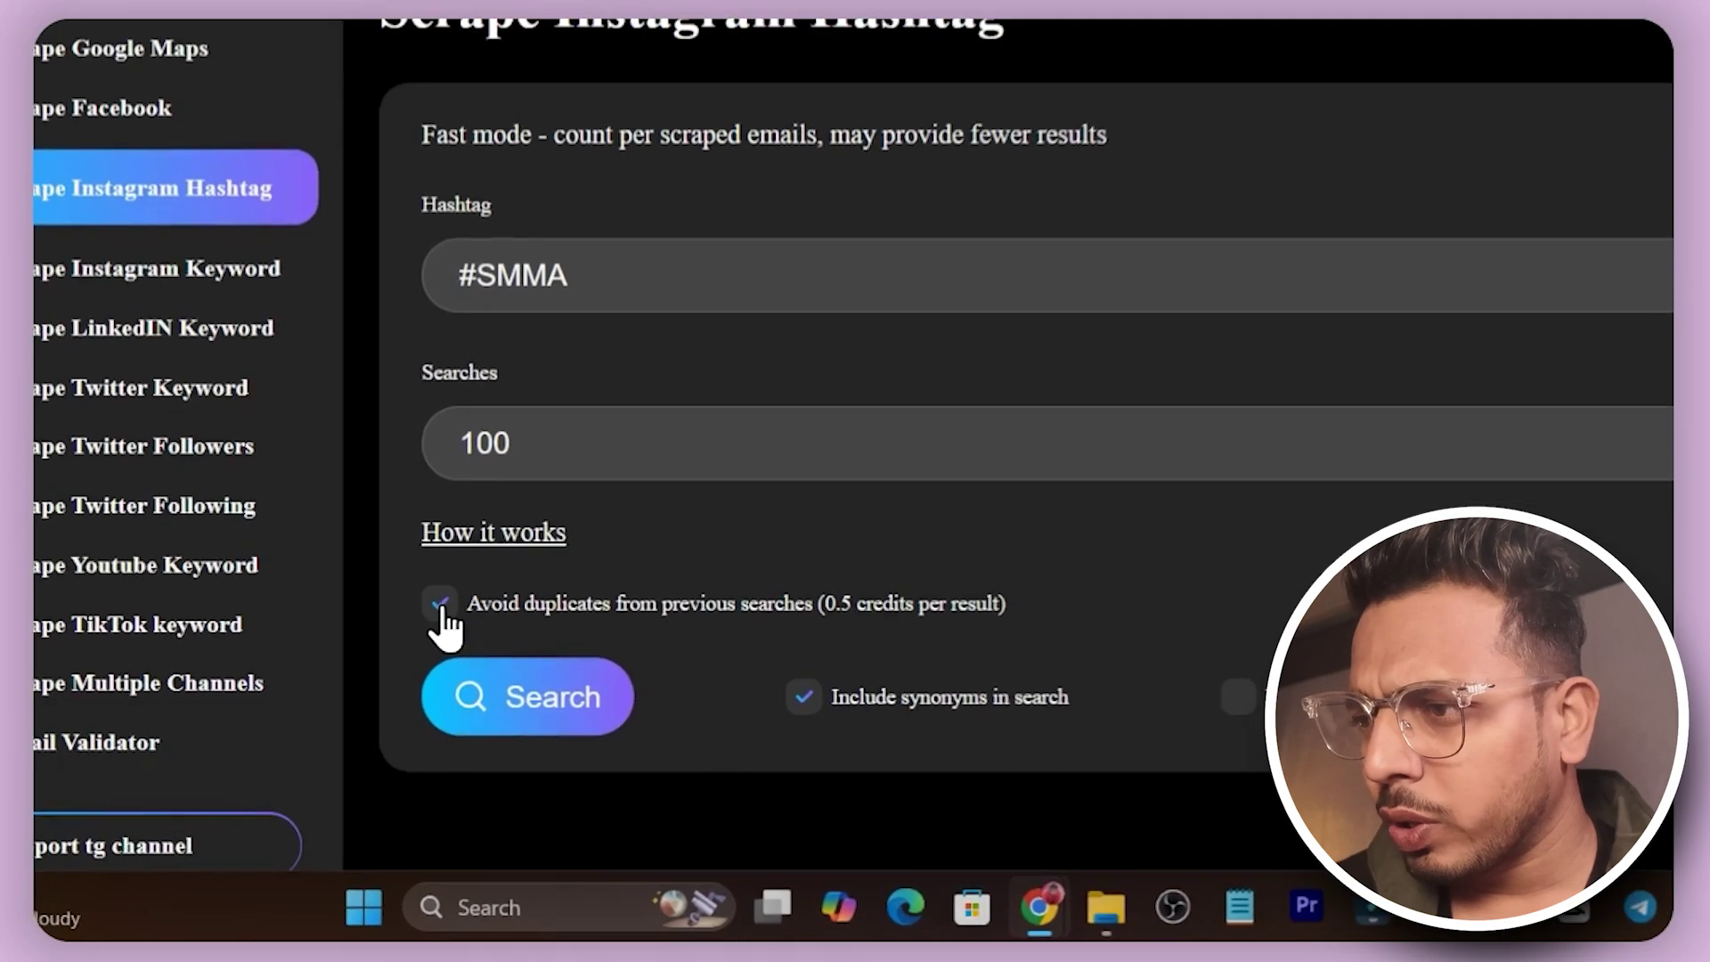
left_click(1293, 691)
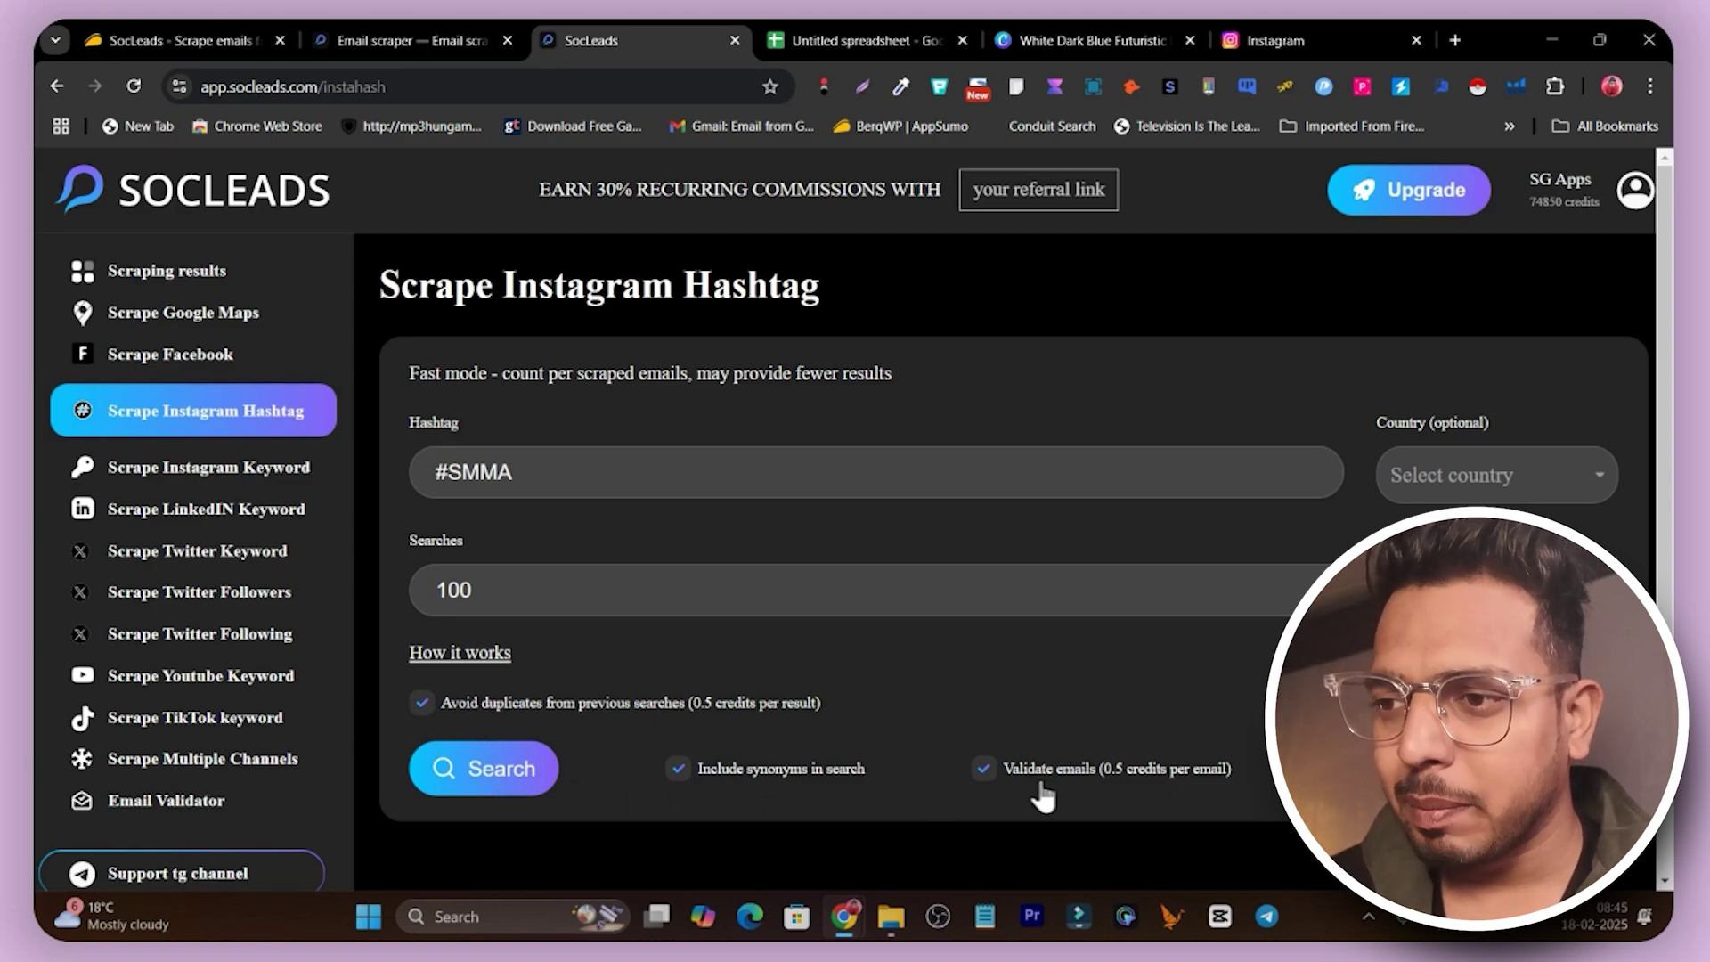
After the rejected #SMMA query, remove the # and choose United Kingdom as the country.
left_click(486, 780)
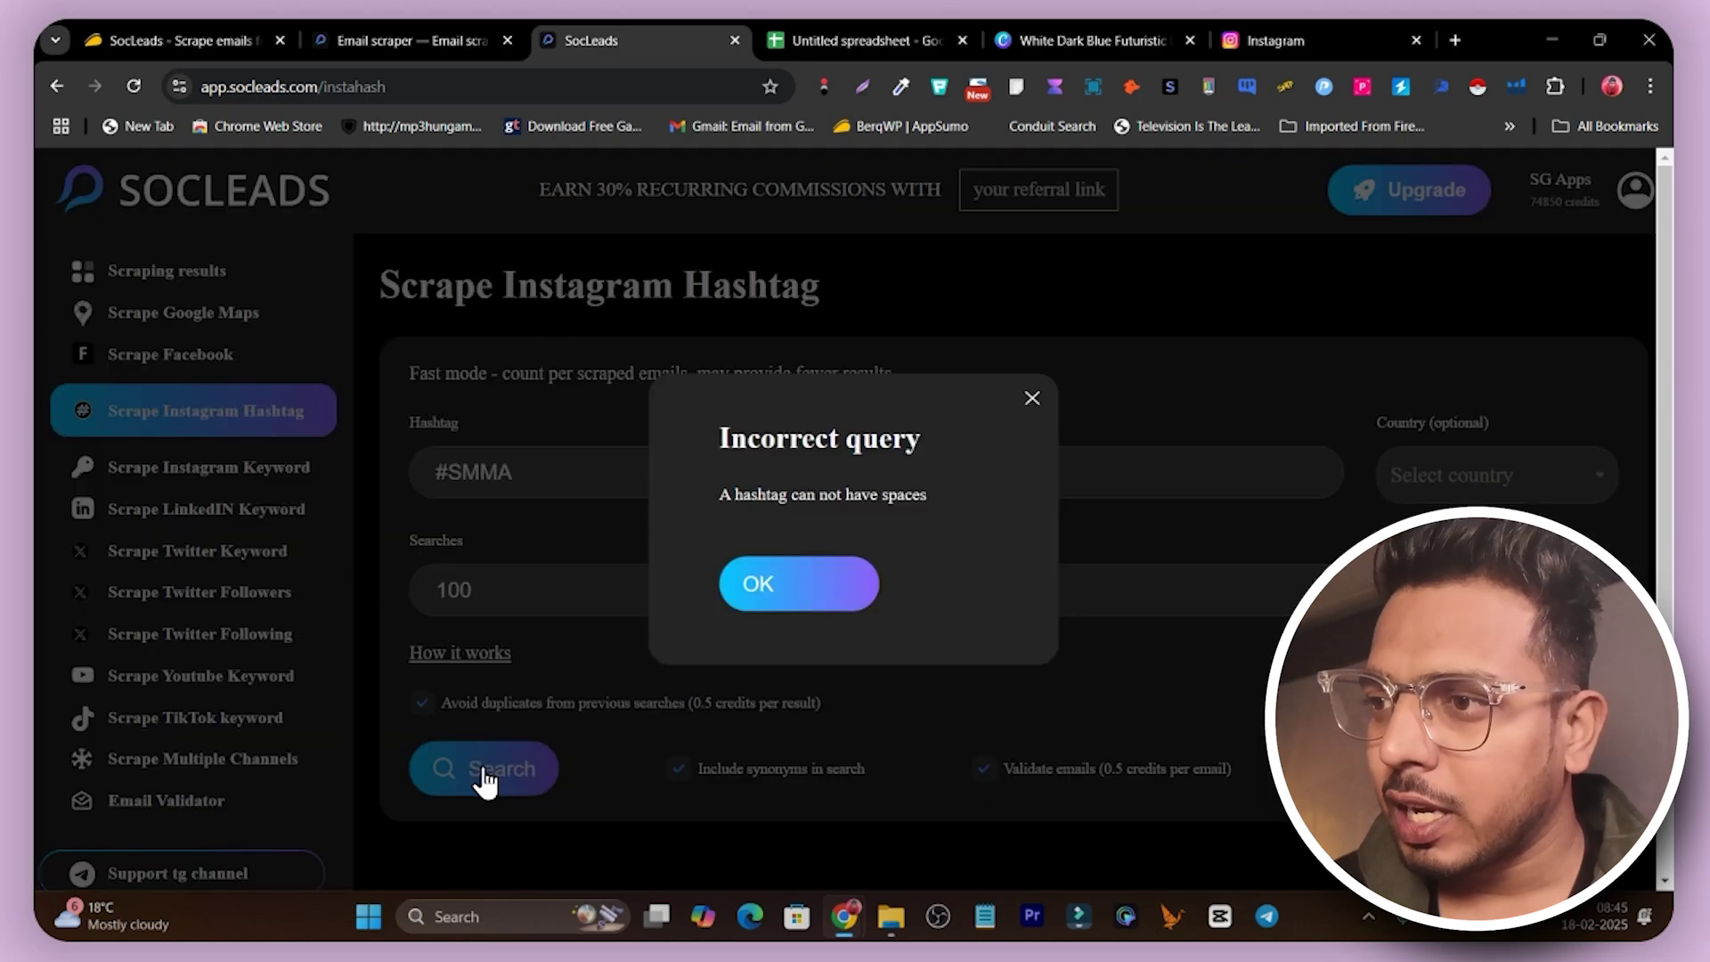
left_click(824, 570)
left_click(600, 473)
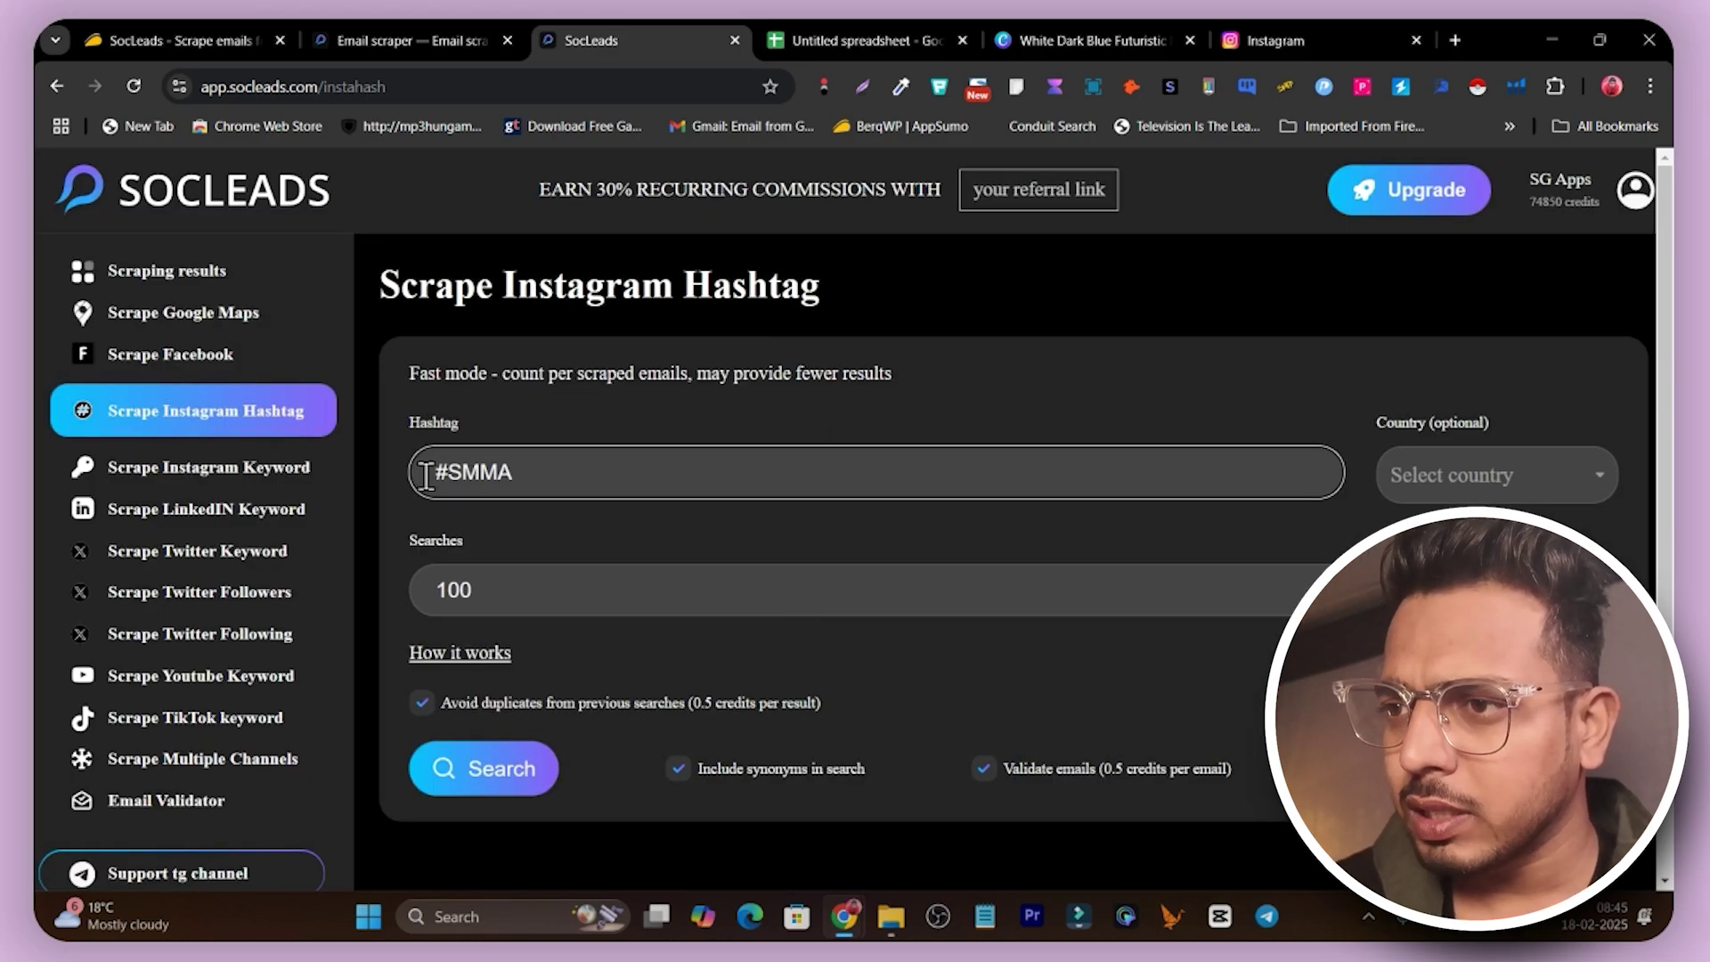
left_click(455, 475)
key("BackSpace")
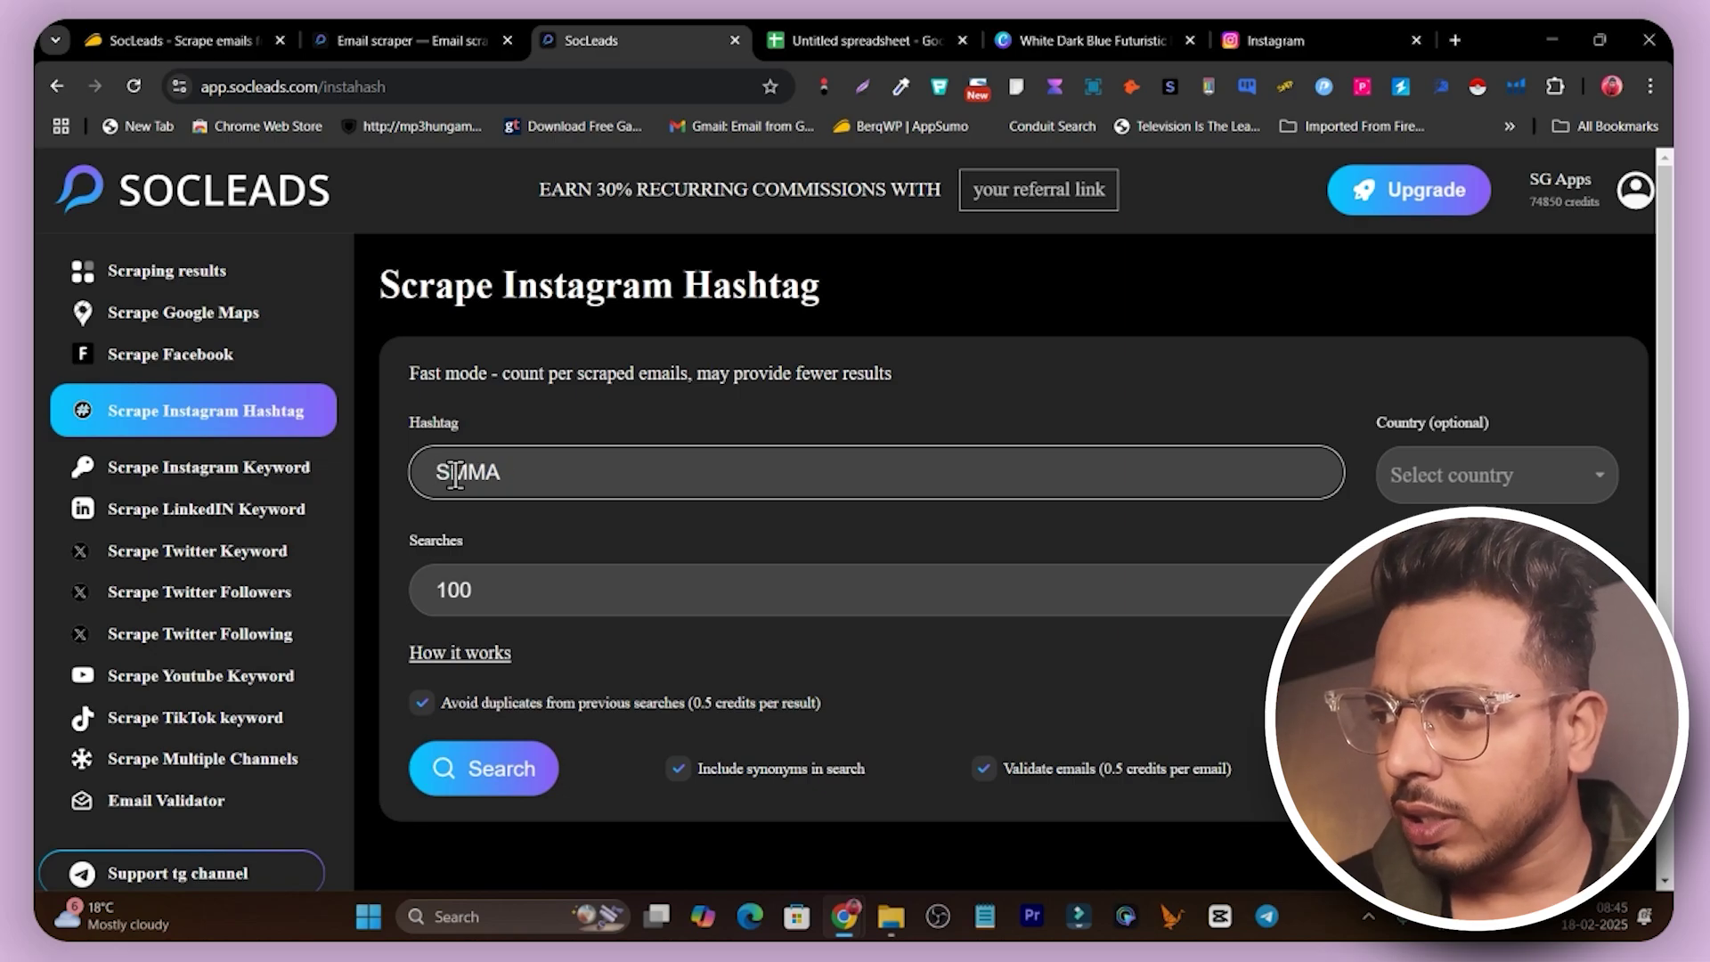
left_click(1530, 484)
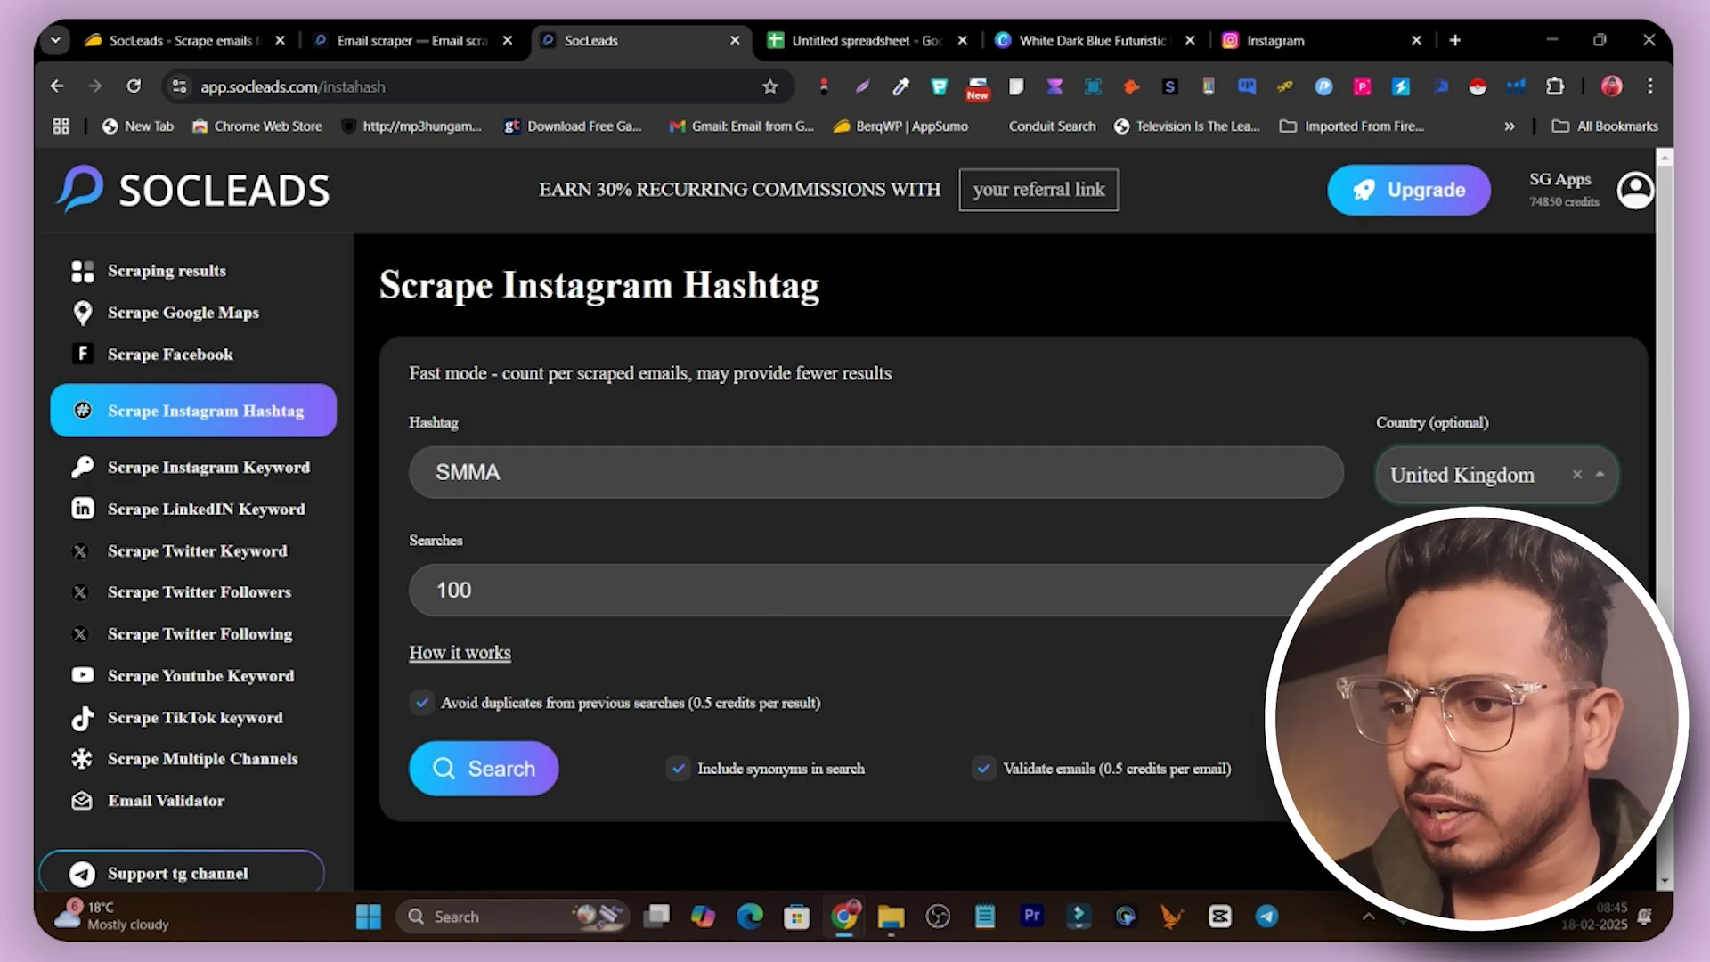
Launch the SMMA hashtag scrape and save the 50 Business keyword results as a CSV.
left_click(493, 784)
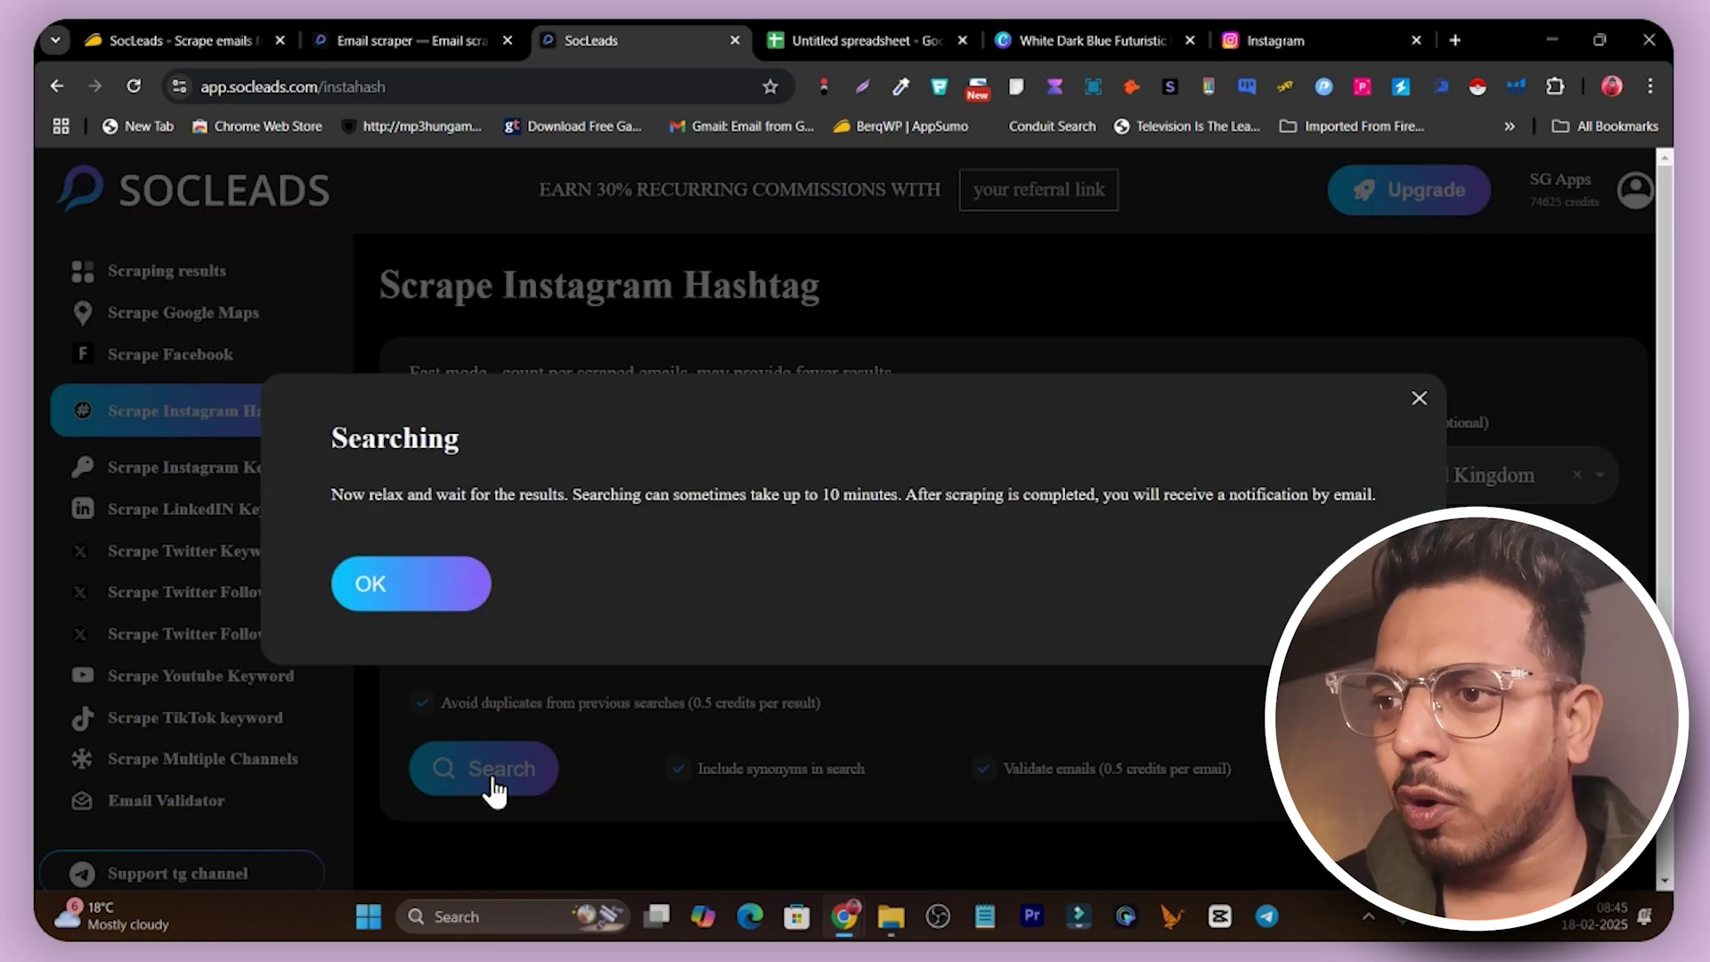
left_click(396, 595)
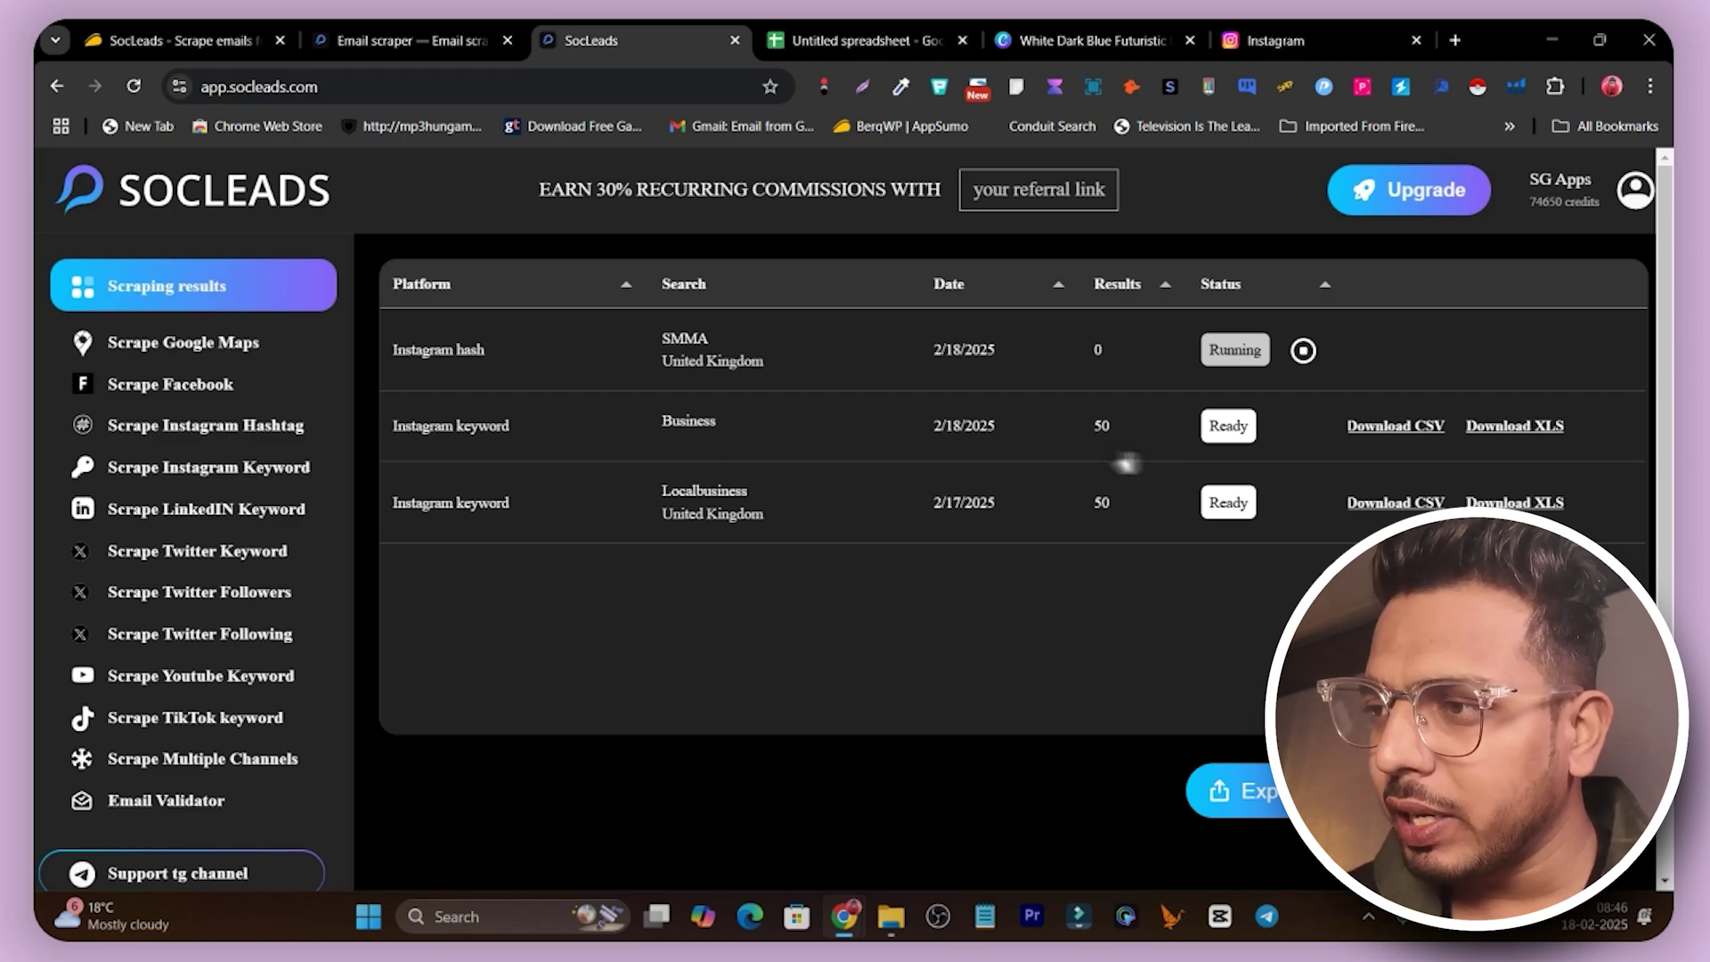
left_click(1415, 427)
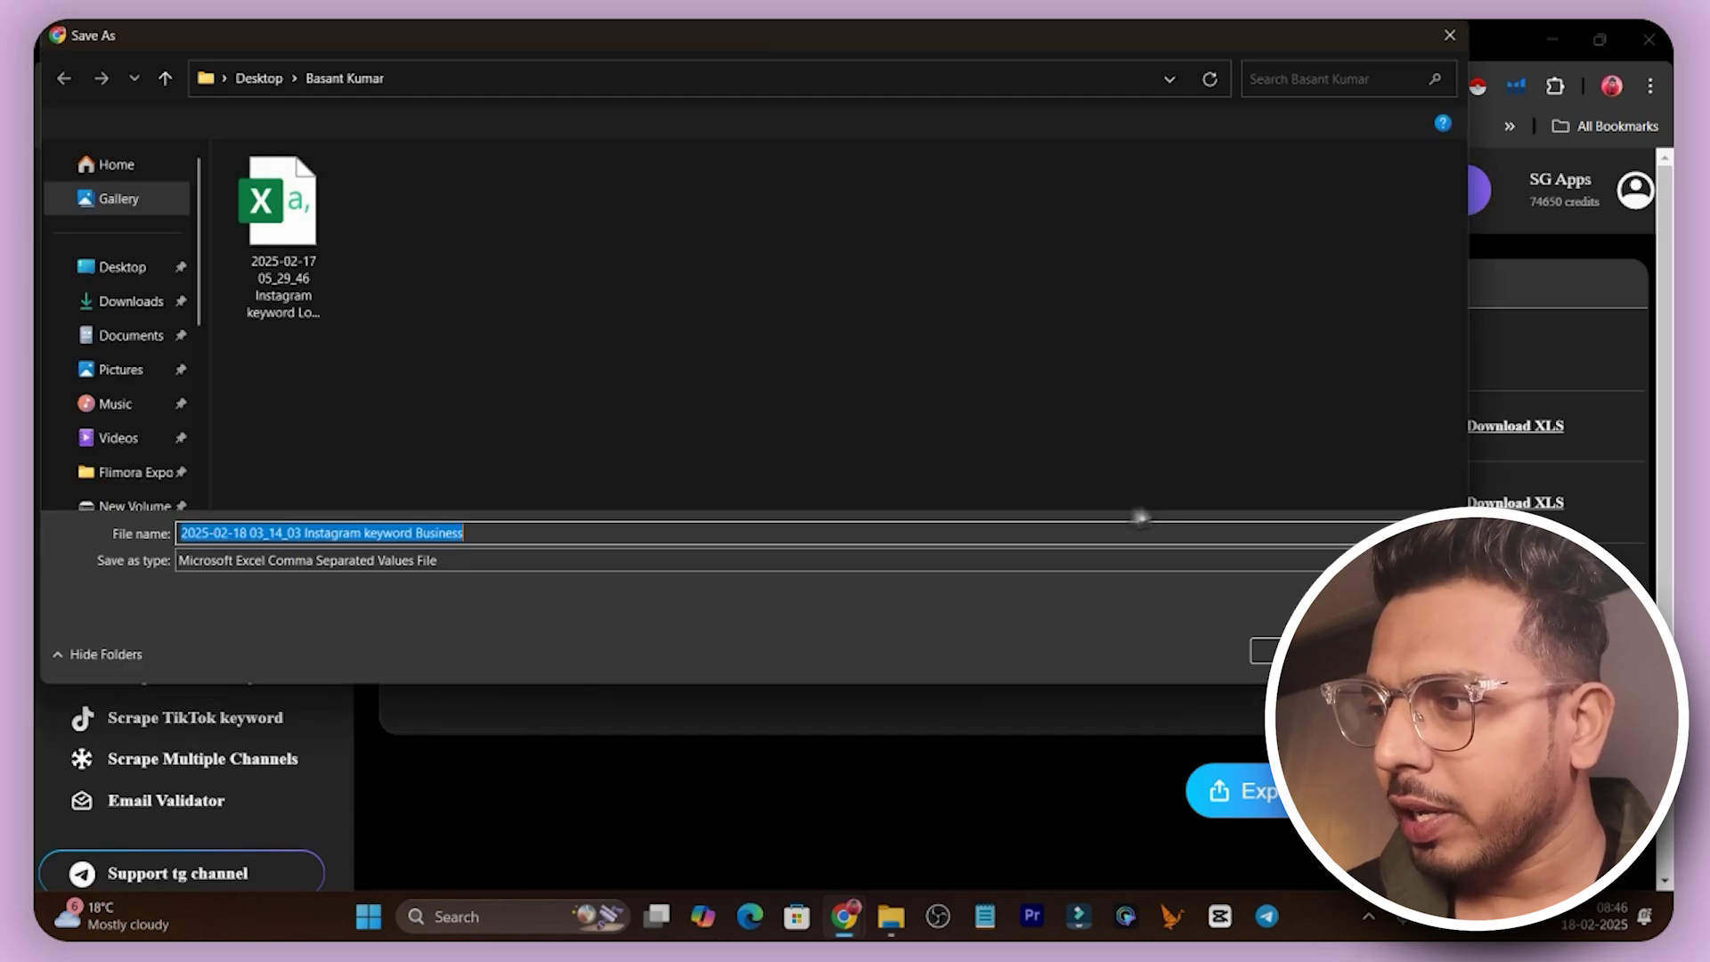
key("Return")
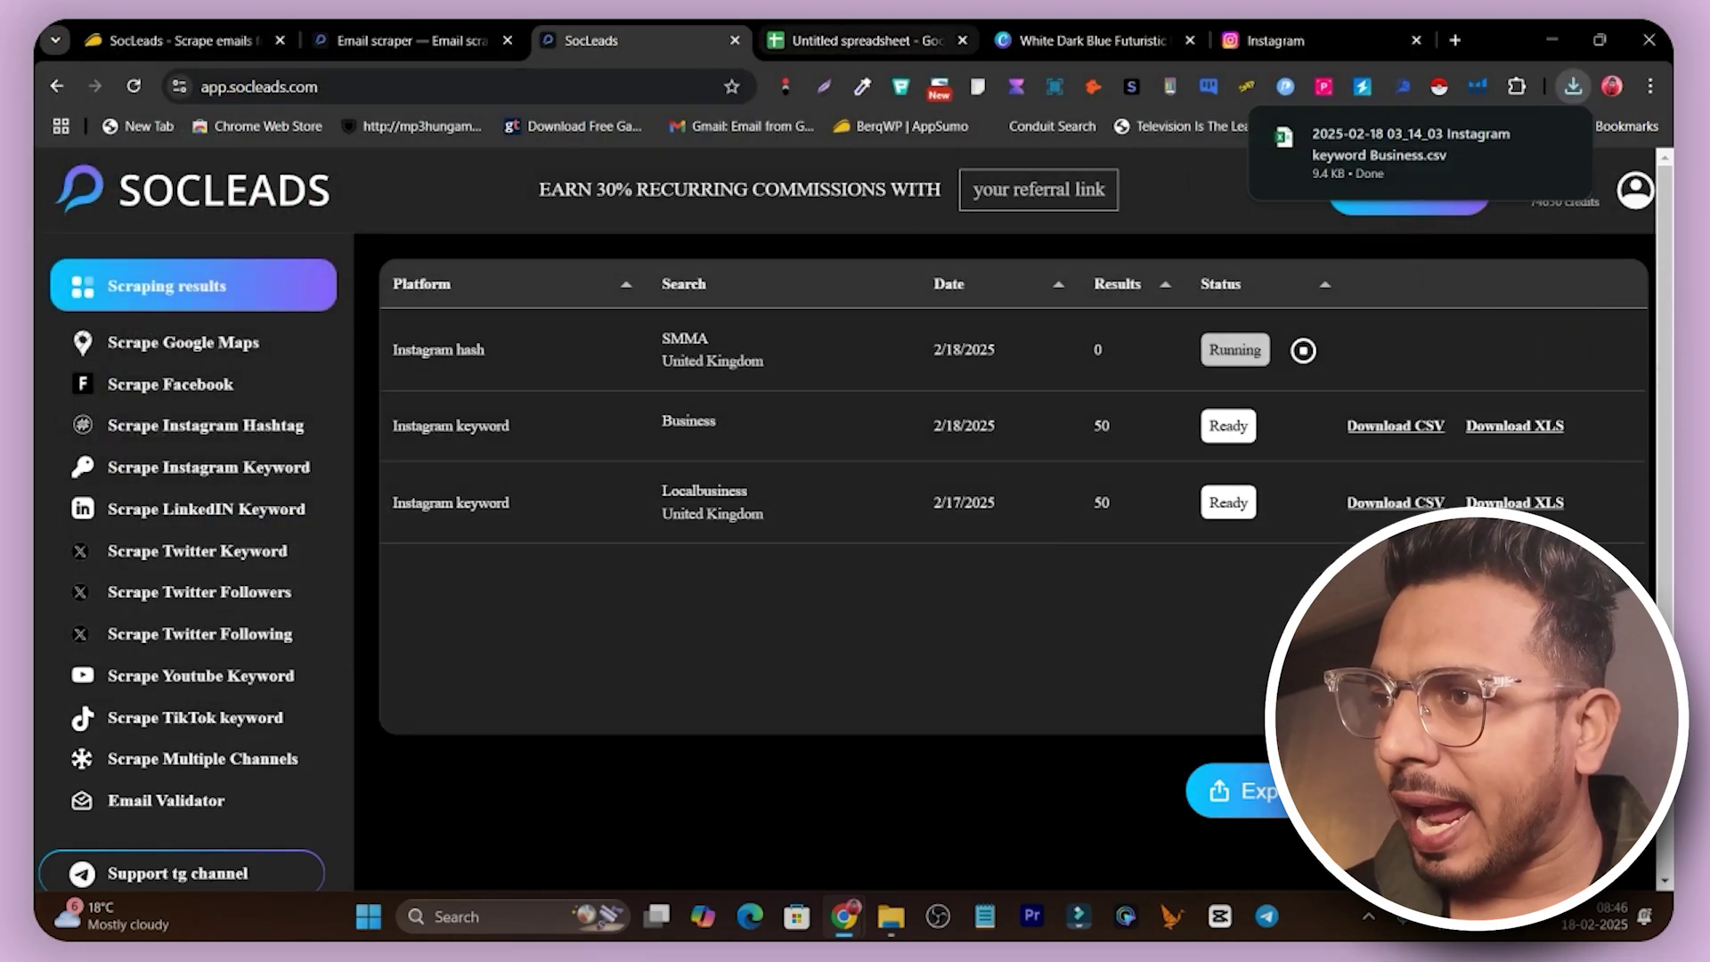
left_click(837, 42)
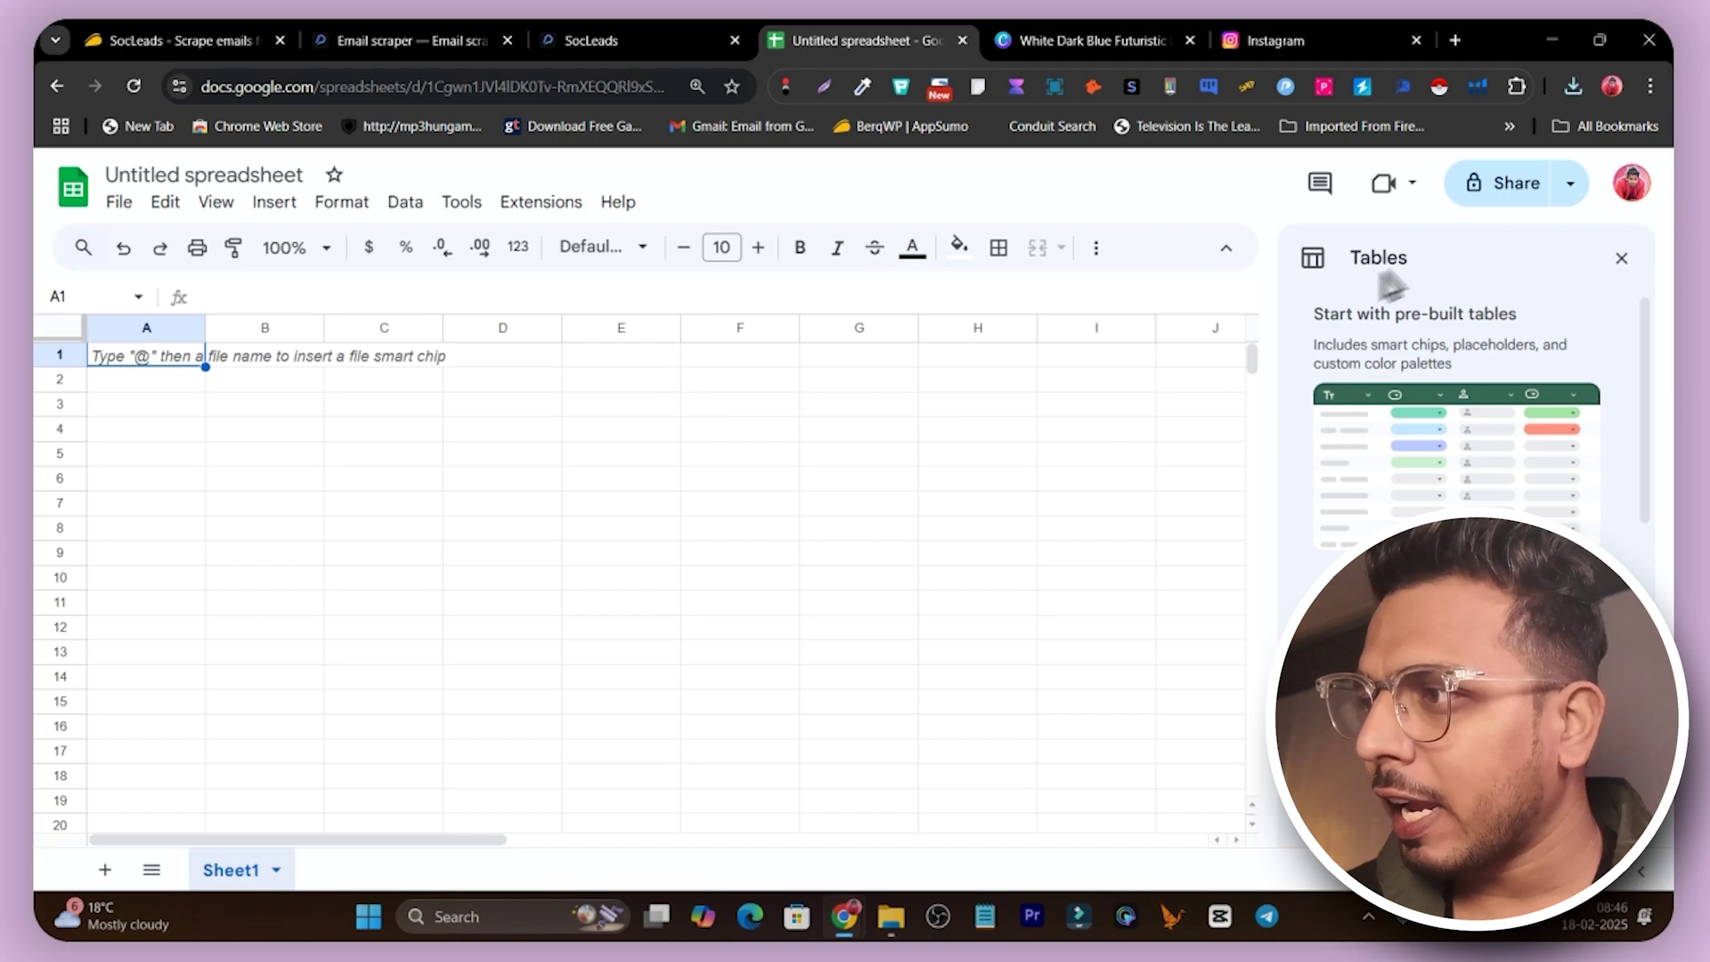
left_click(1622, 258)
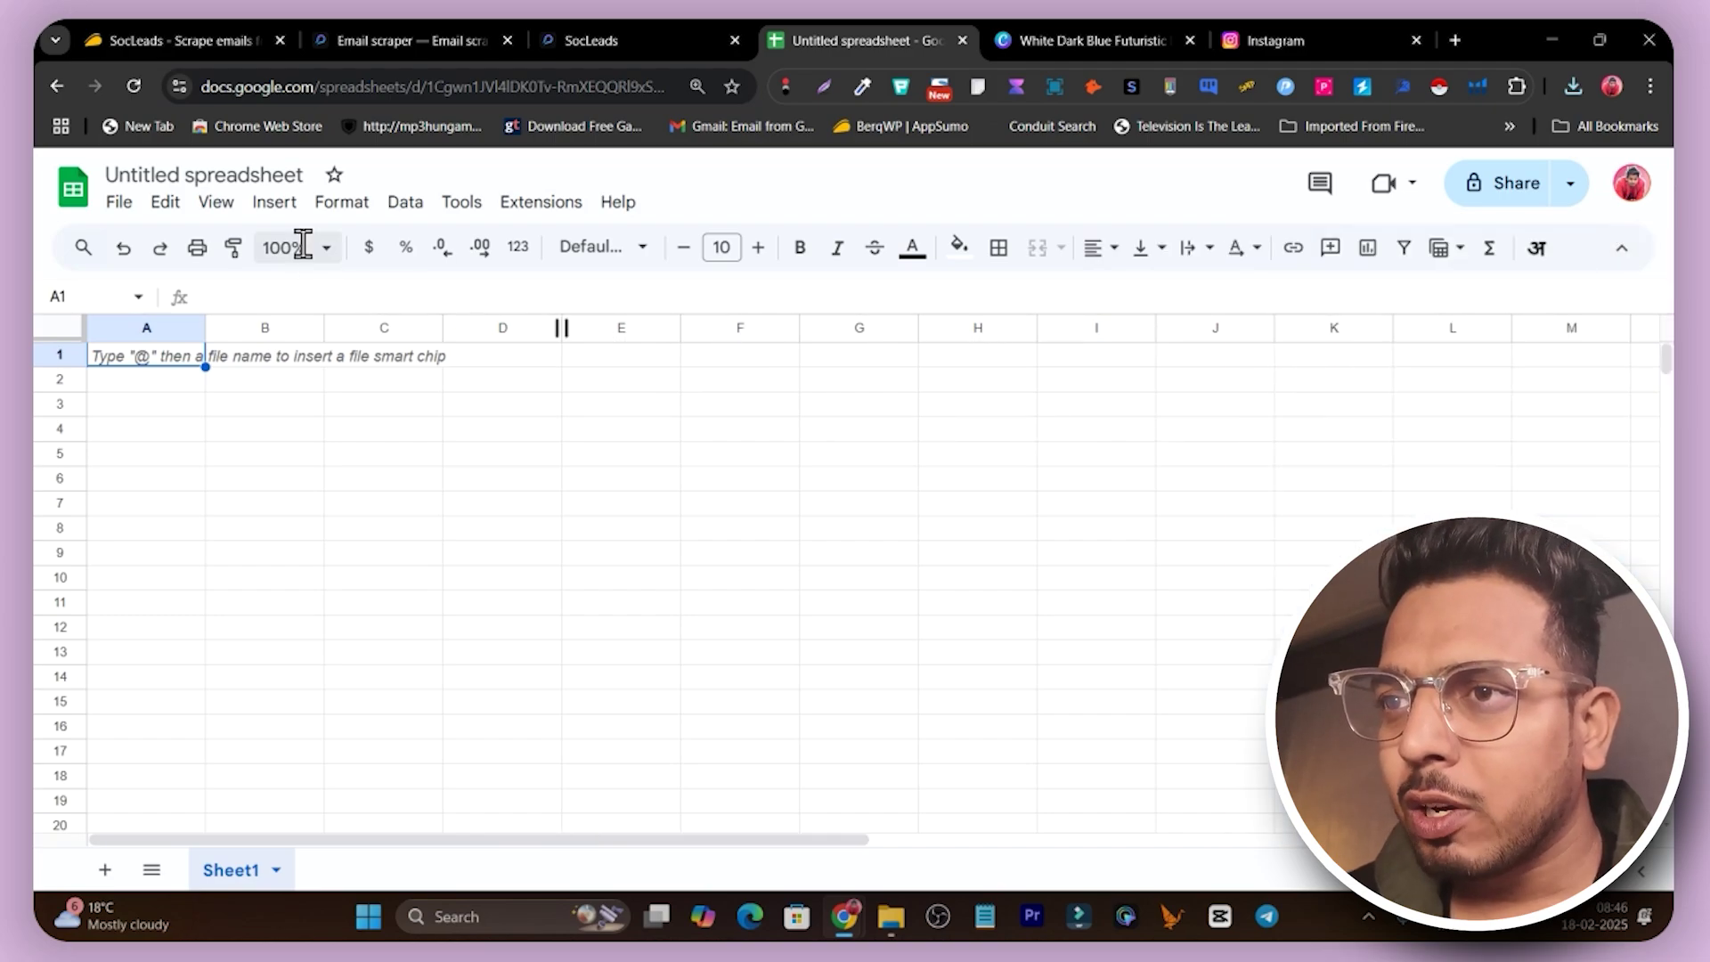
left_click(121, 205)
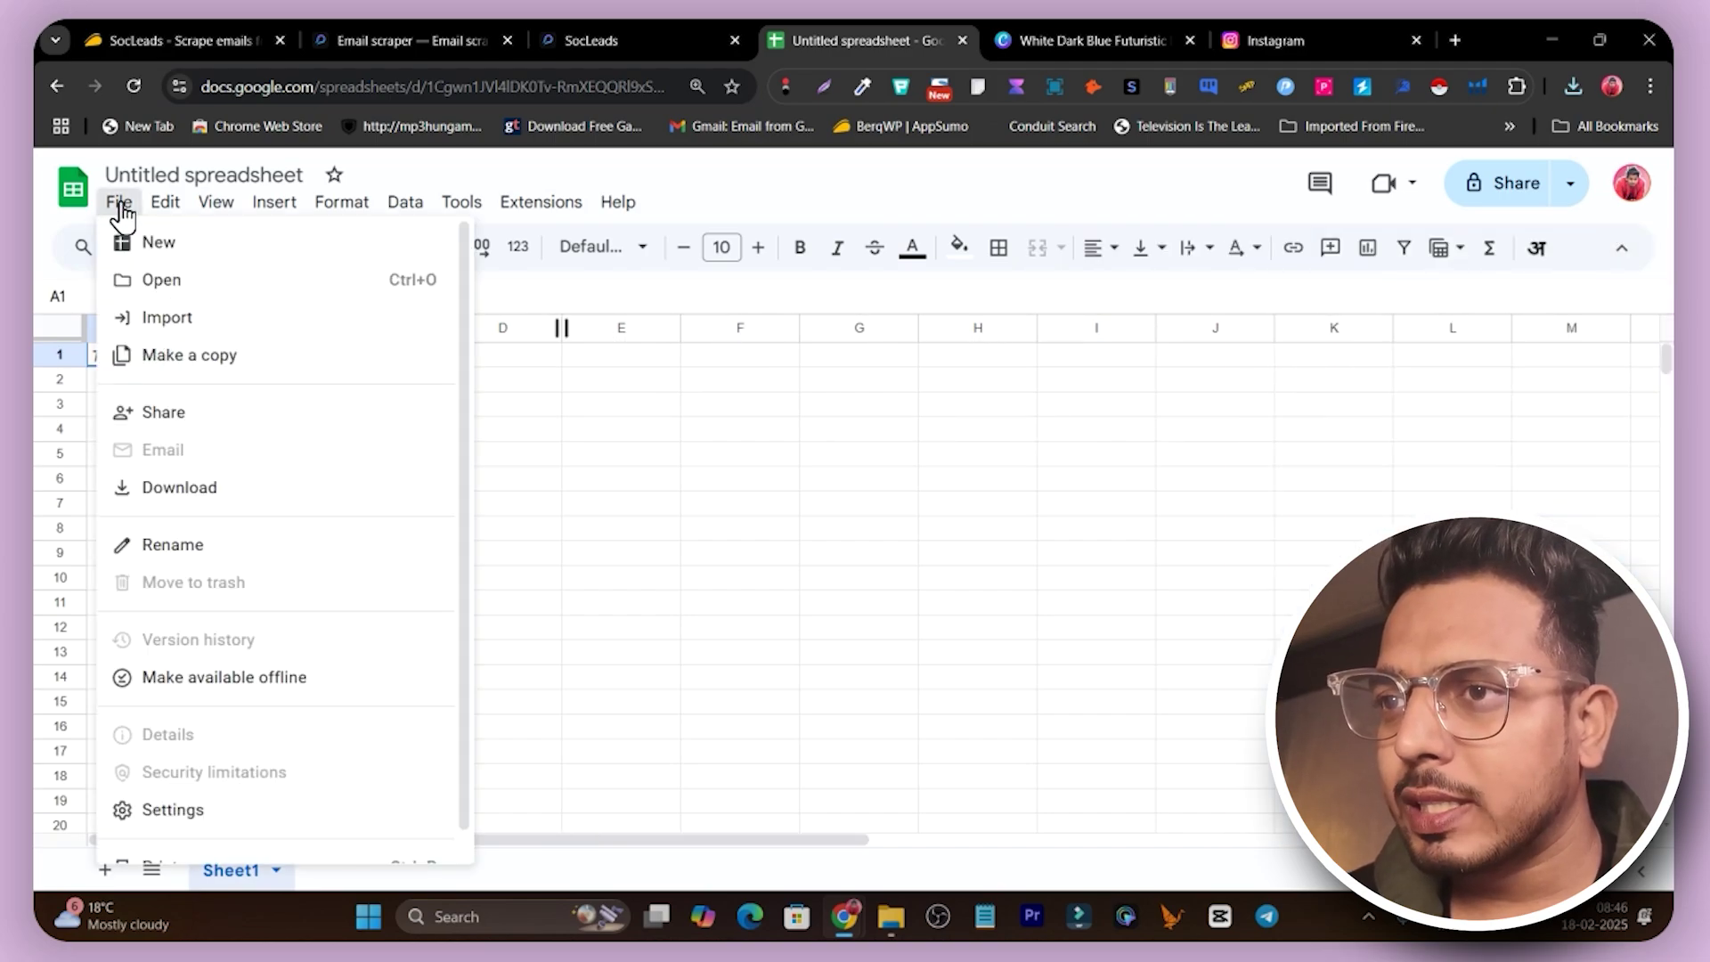
left_click(167, 318)
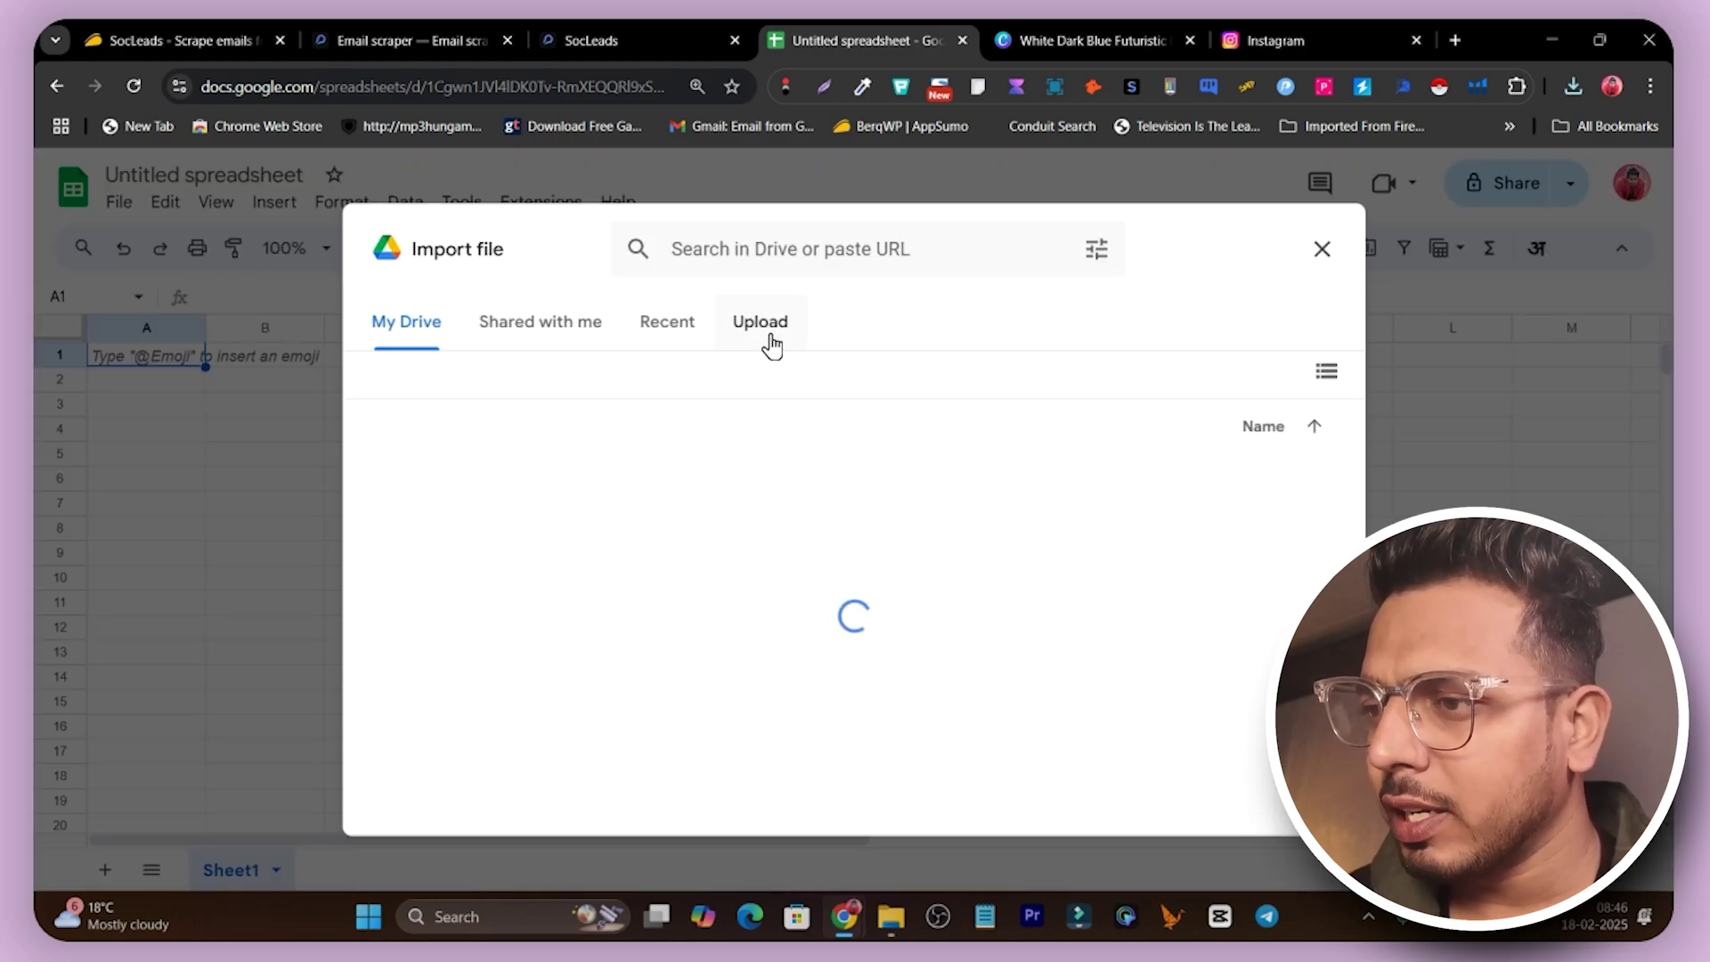
left_click(764, 334)
left_click(851, 681)
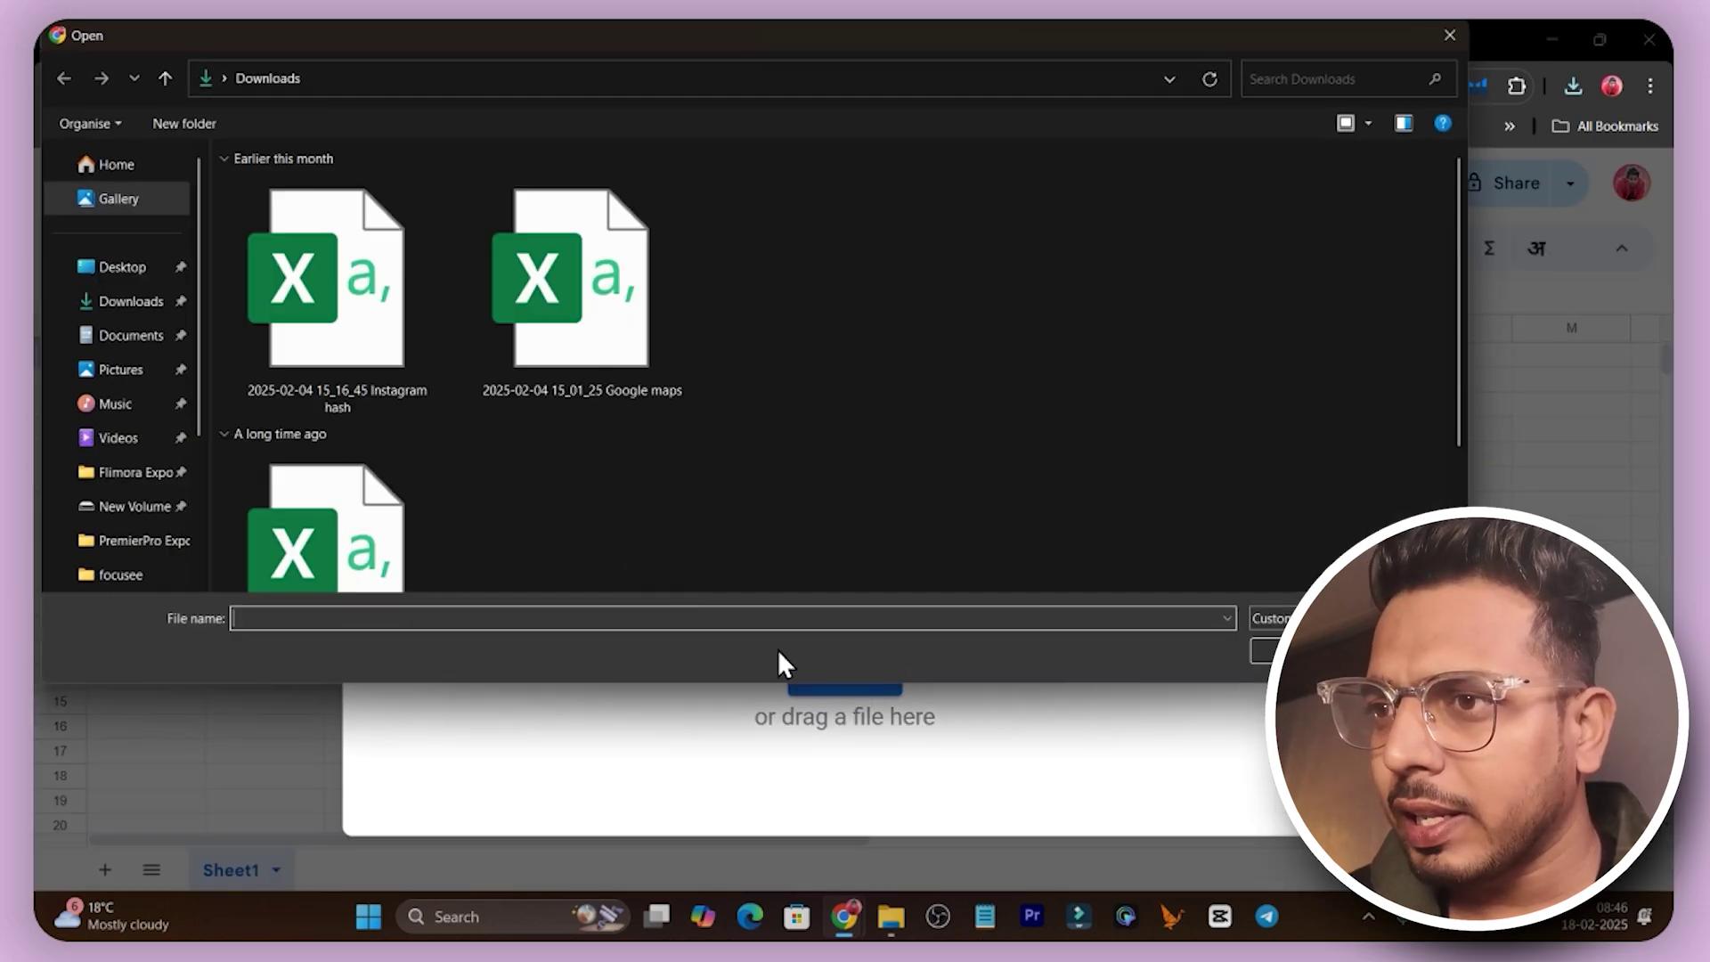
left_click(356, 307)
double_click(357, 307)
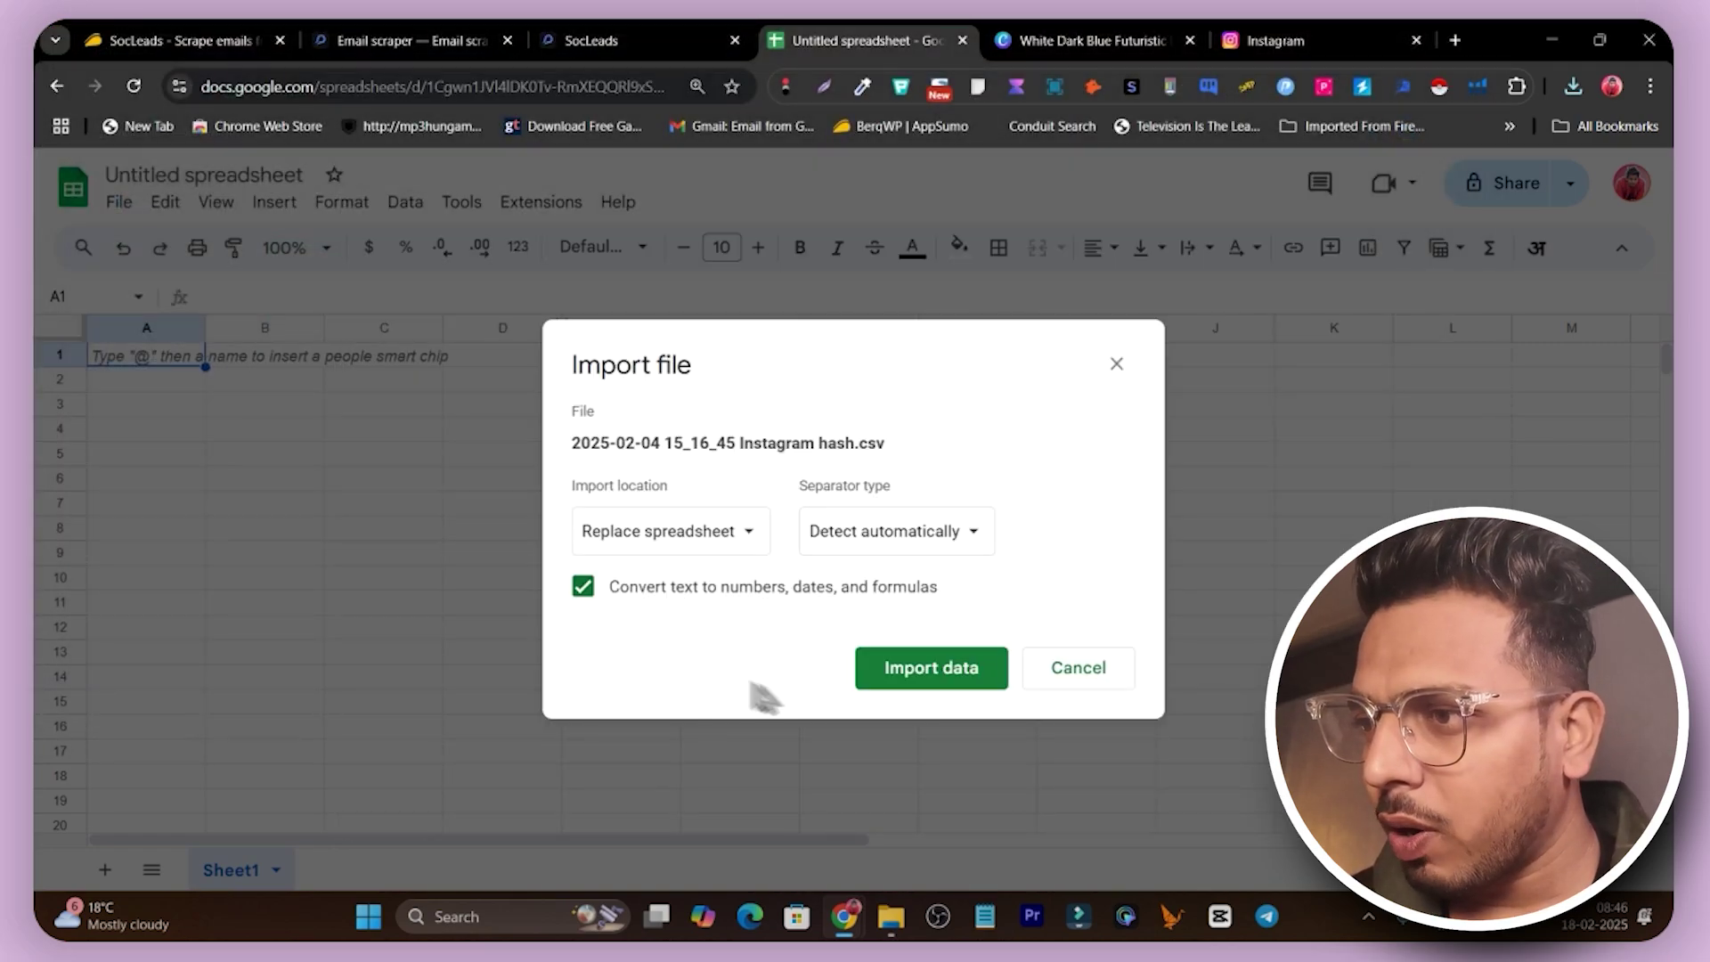
left_click(926, 668)
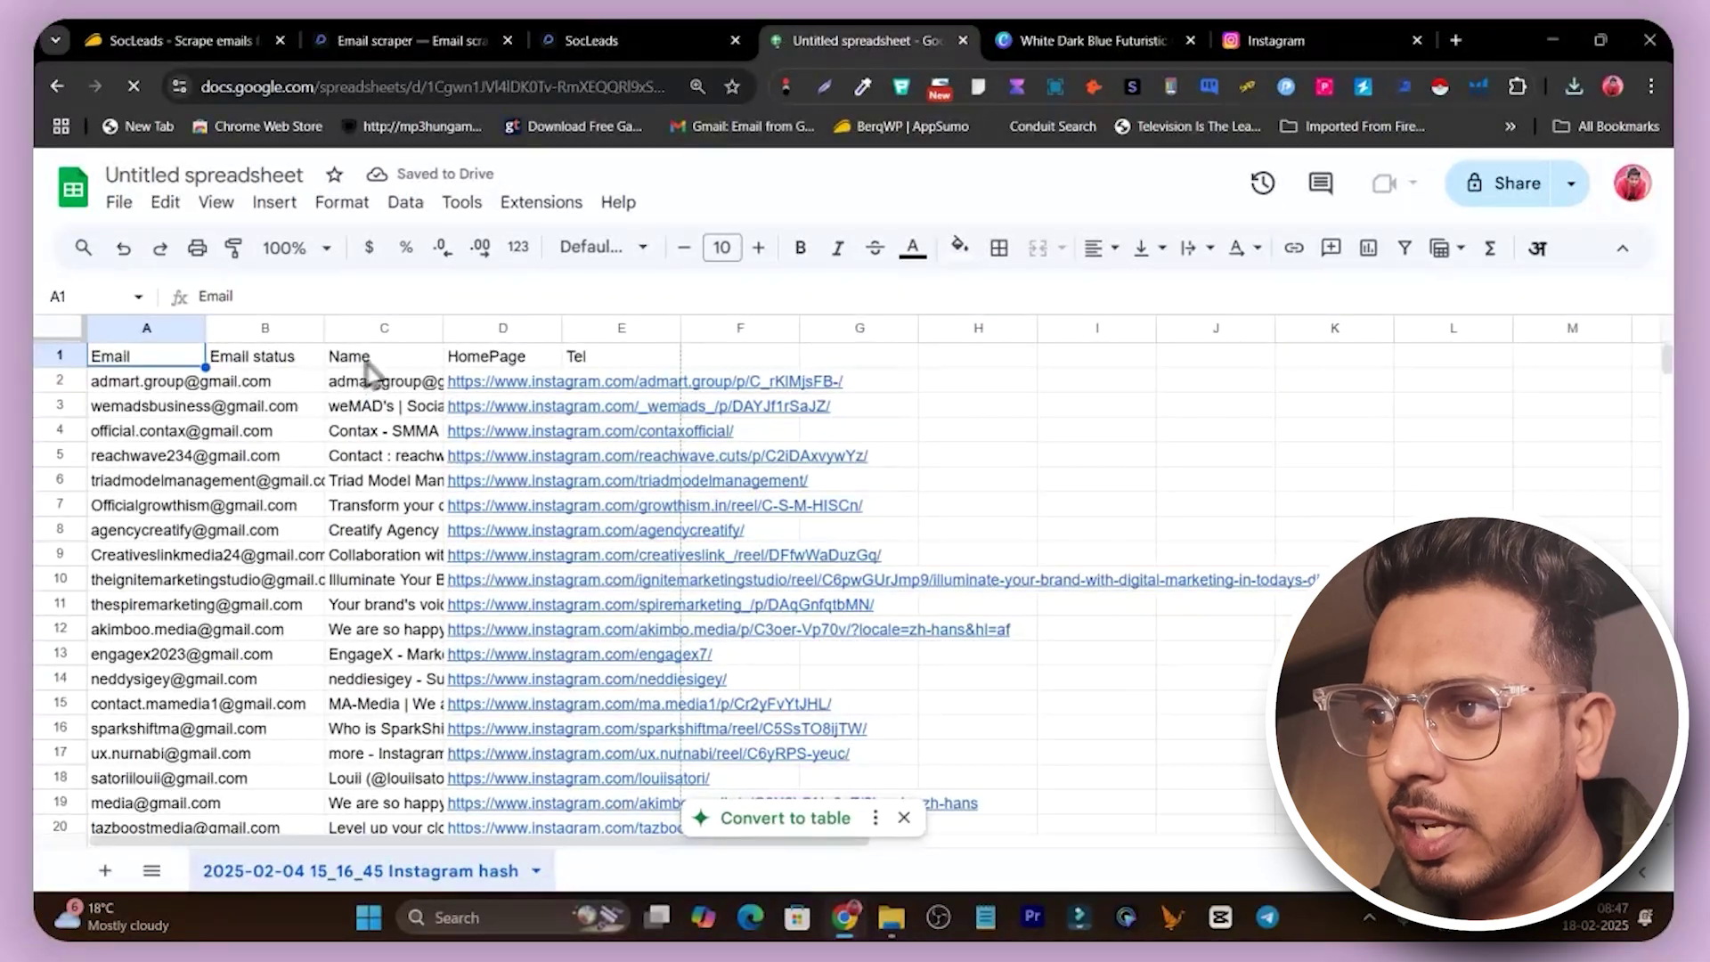
Widen the Name, Email status and Email columns of the imported leads.
left_click(540, 124)
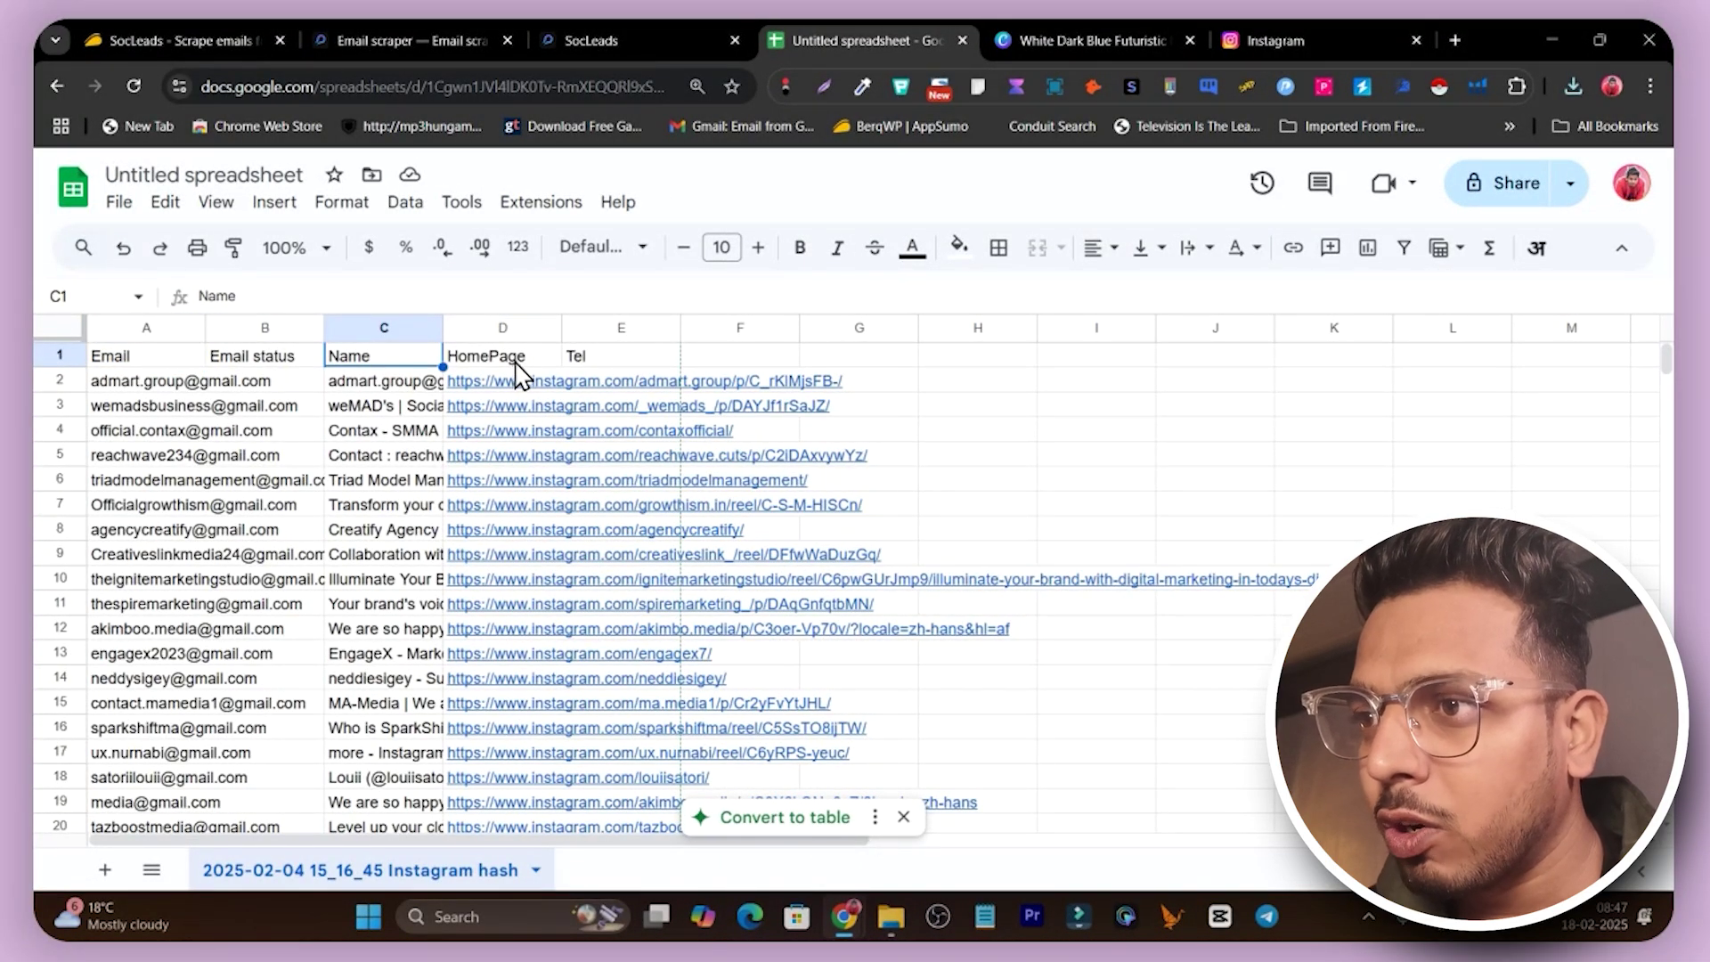
left_click_drag(442, 328, 687, 328)
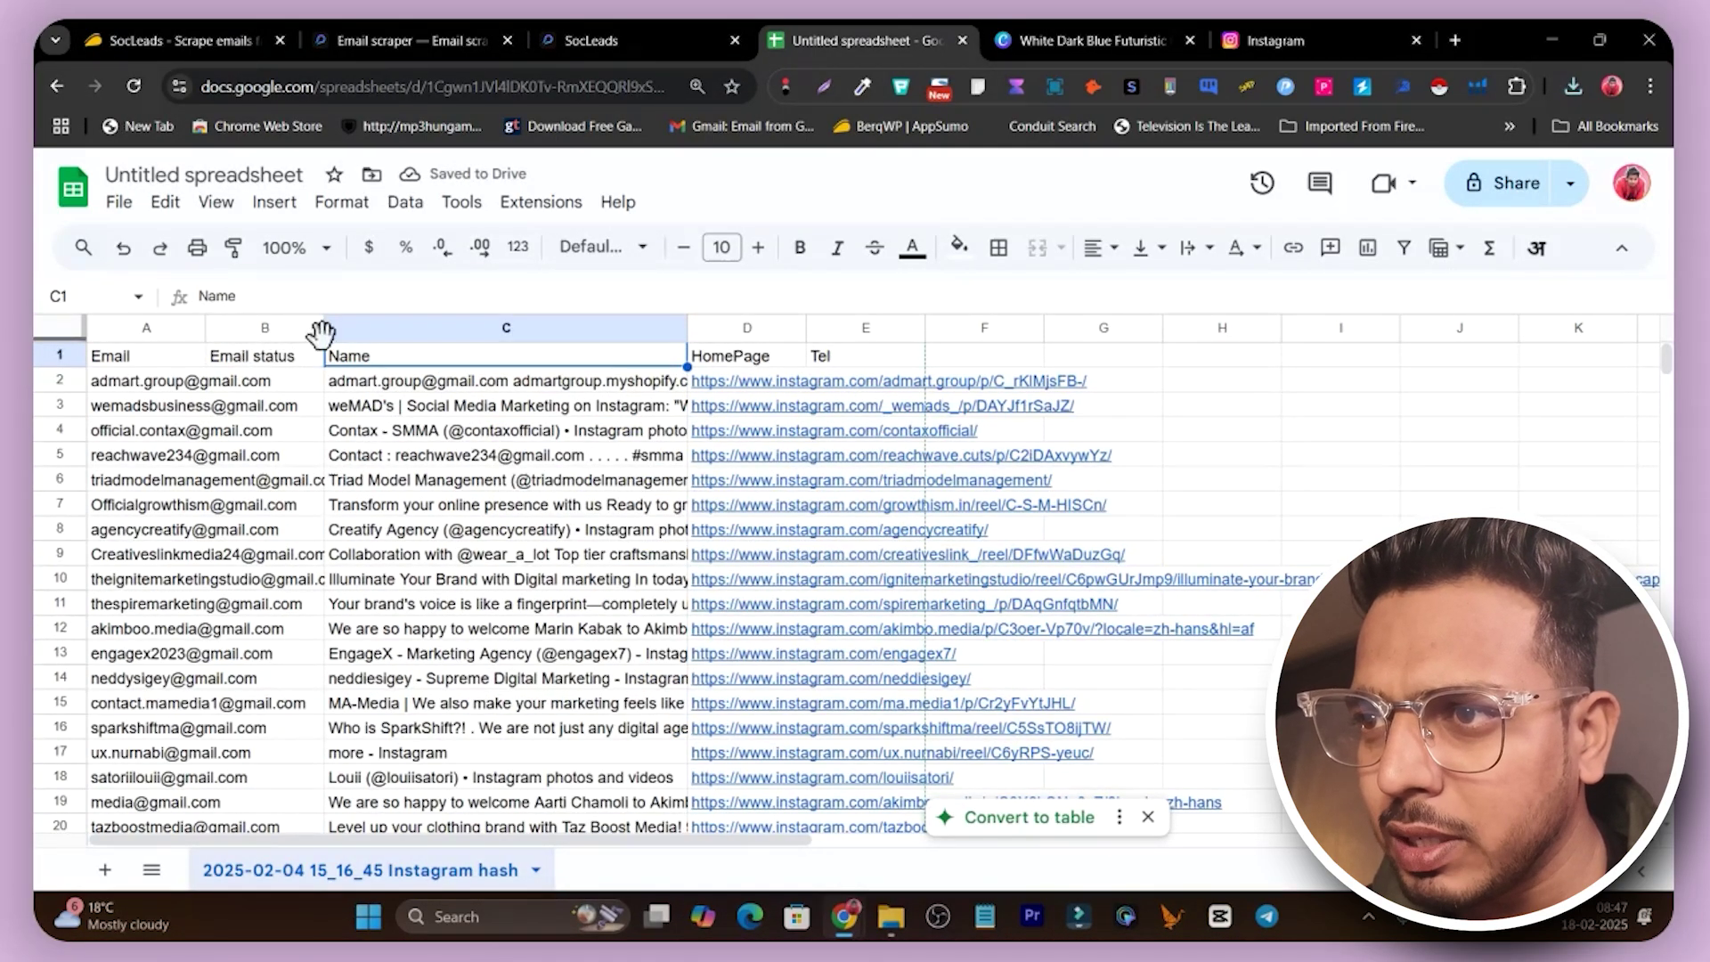
left_click_drag(327, 328, 783, 328)
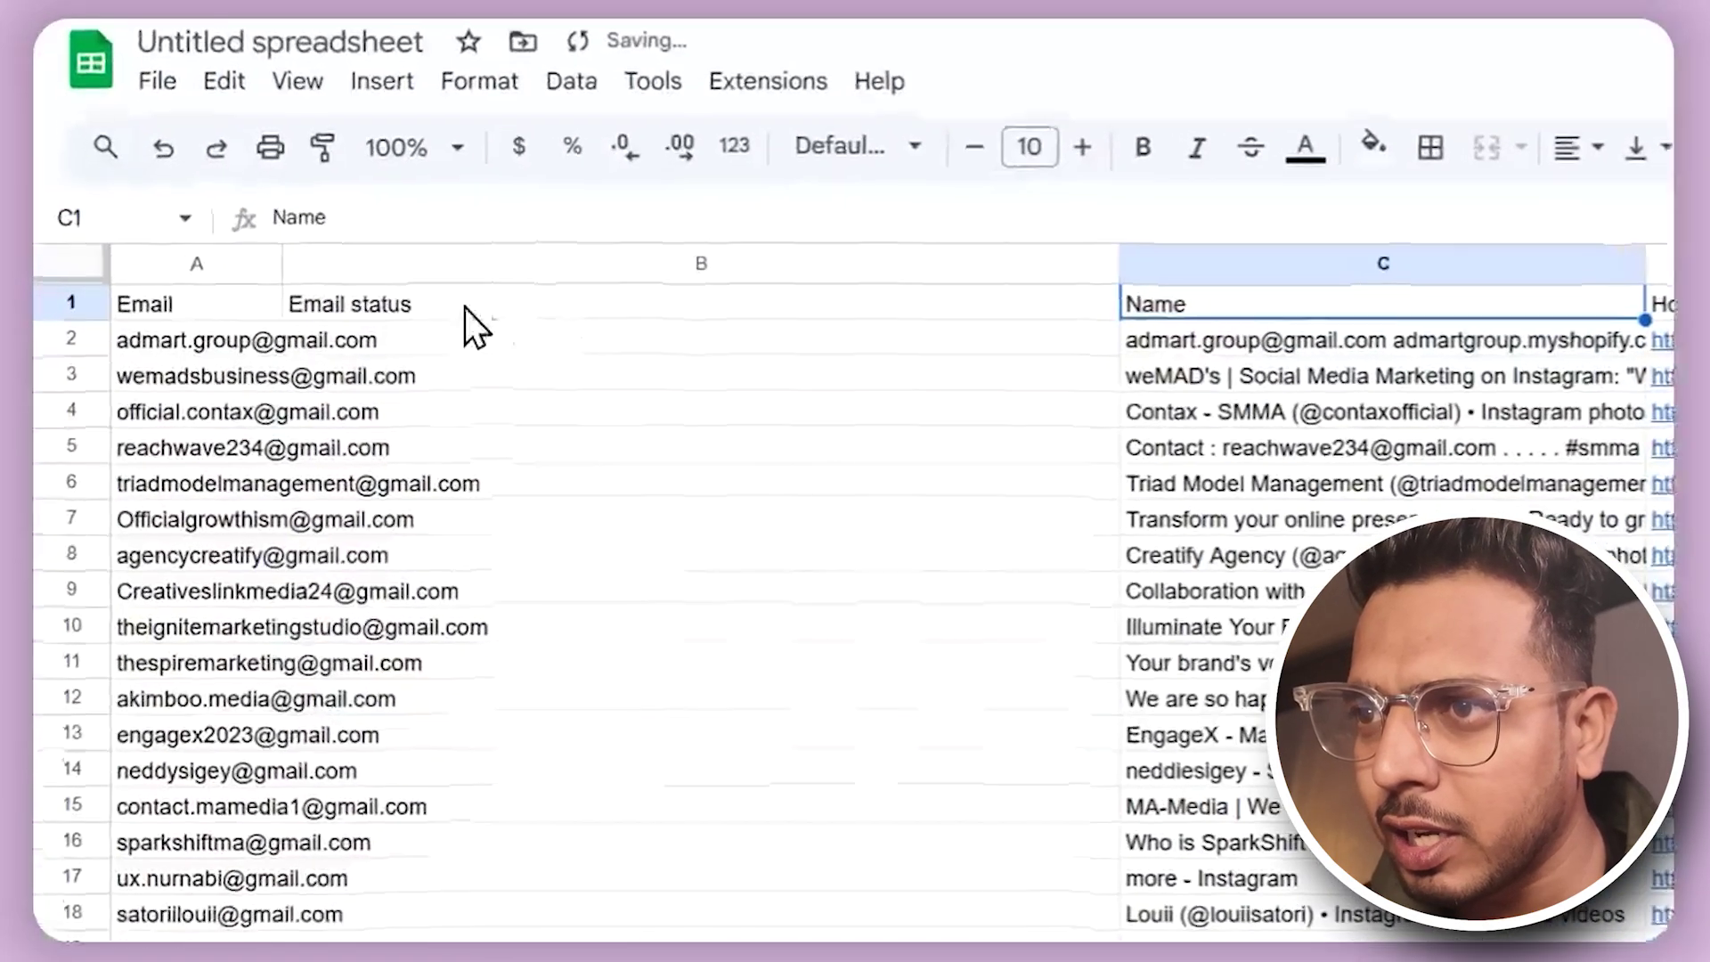
left_click_drag(282, 262, 530, 284)
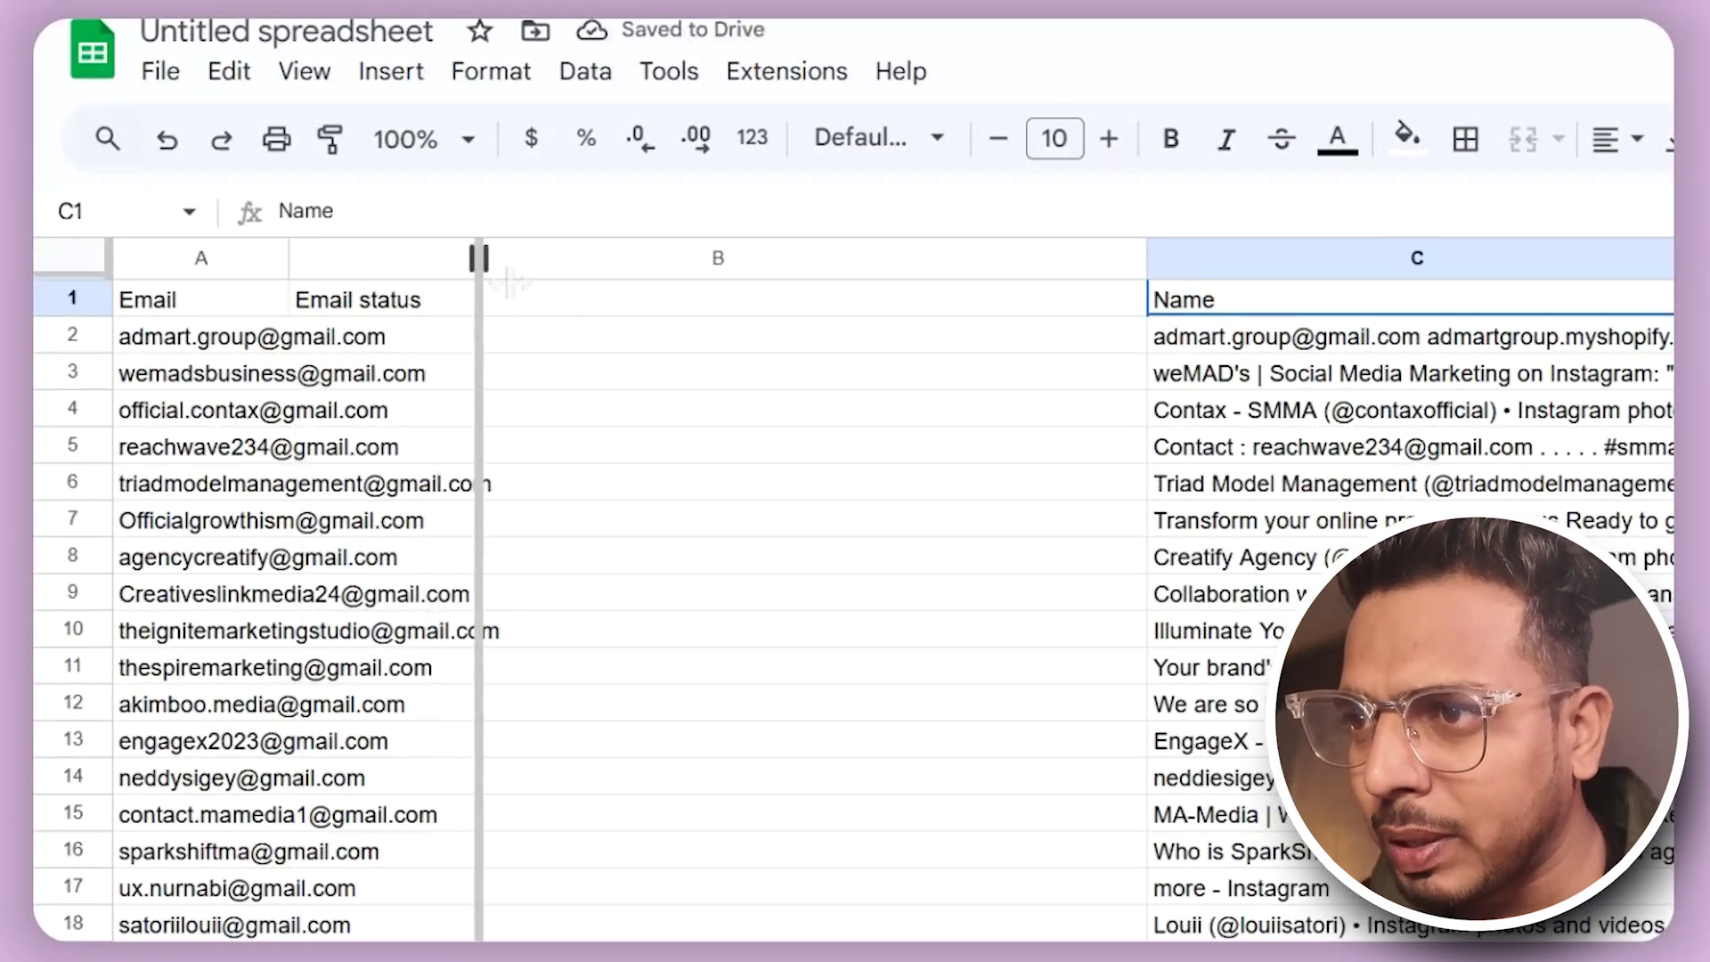
Scroll through the lead data, then return to the Google Sheets home page.
scroll(859, 382, "down", 7)
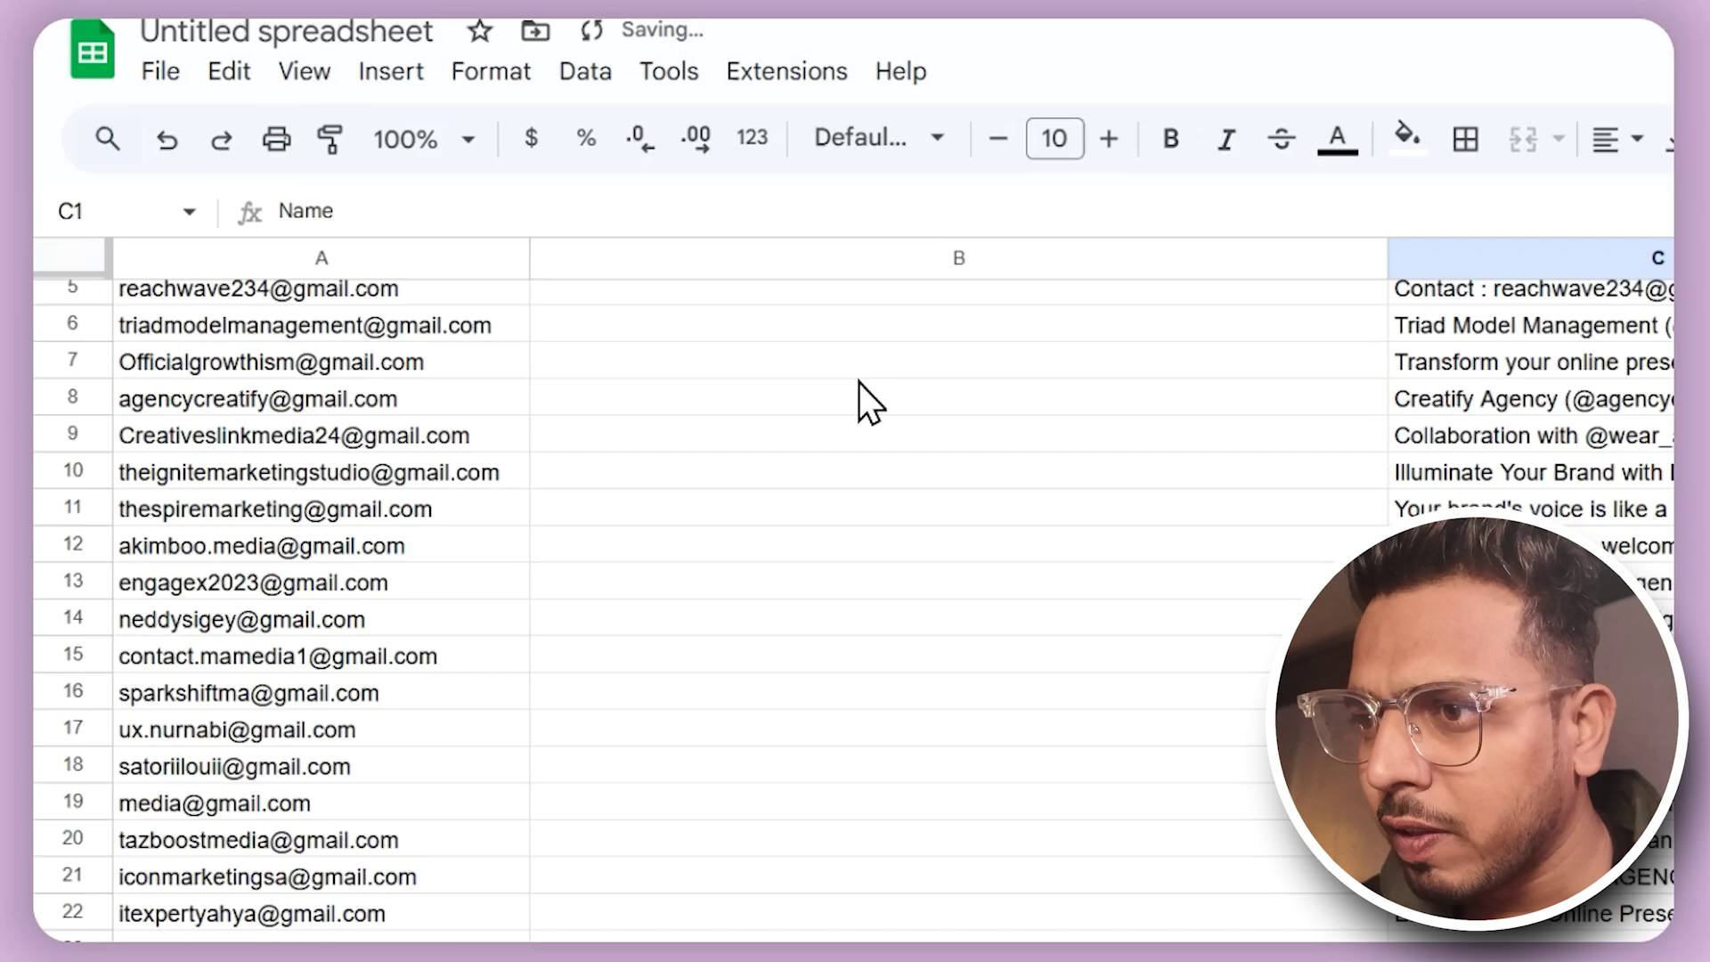
scroll(887, 506, "down", 10)
scroll(1242, 642, "up", 18)
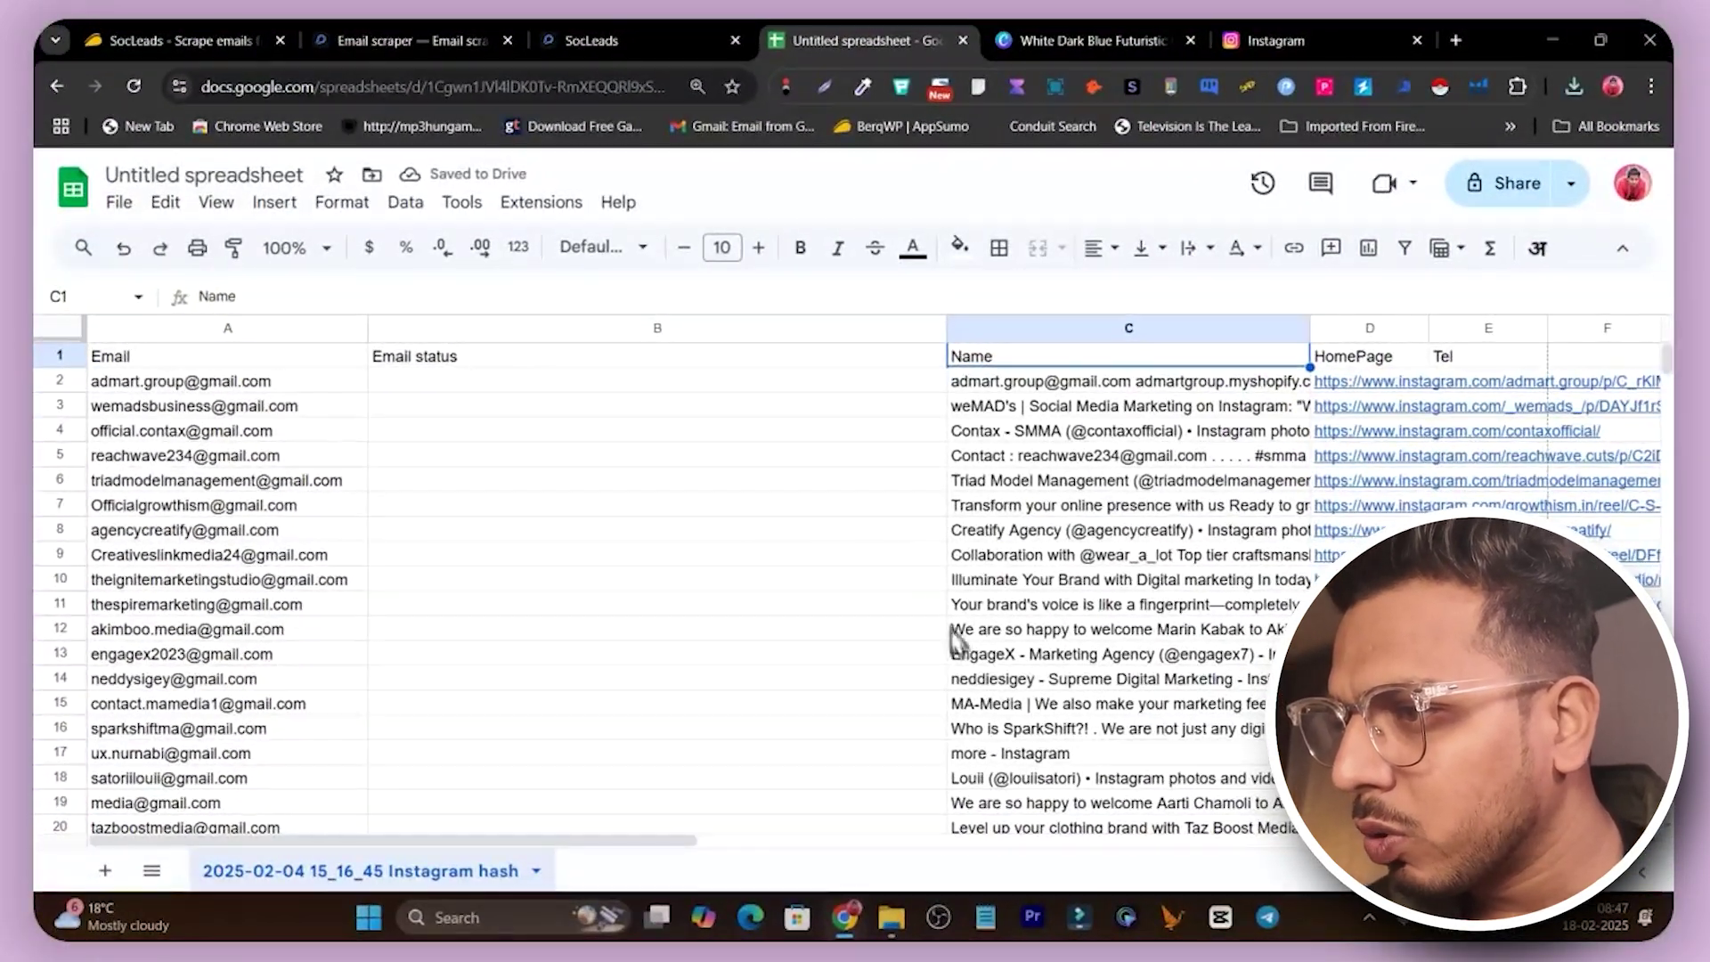
scroll(1037, 677, "down", 2)
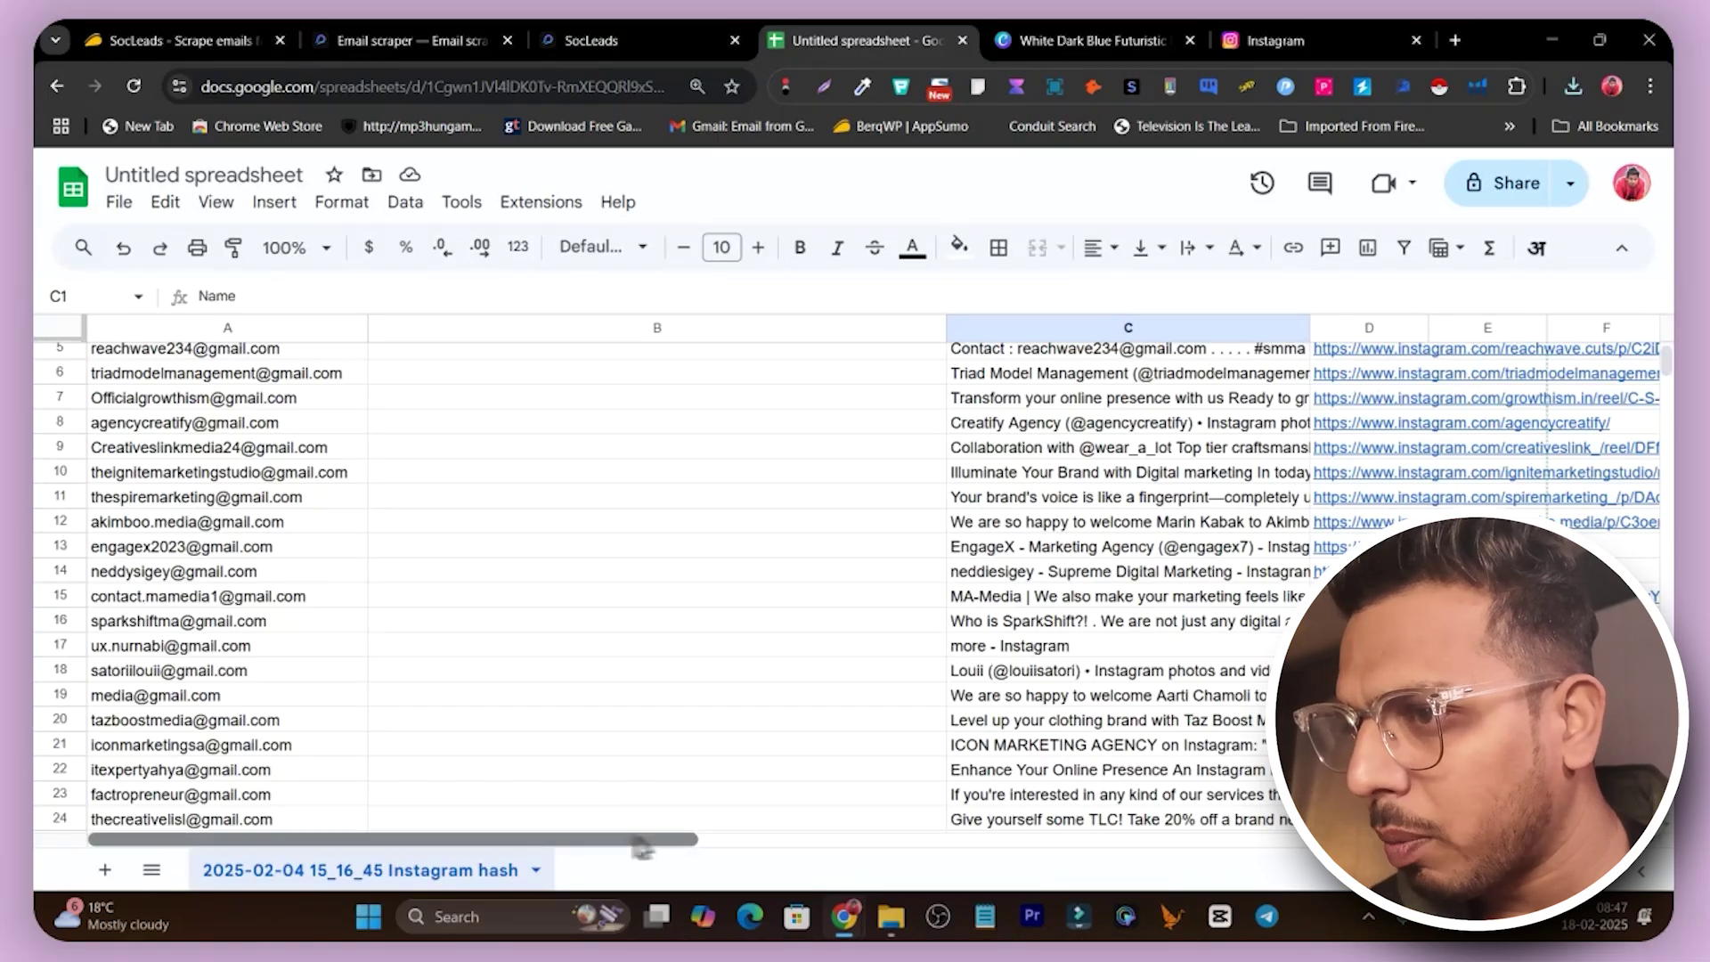
mouse_move(630, 839)
left_mouse_down()
mouse_move(1105, 846)
mouse_move(829, 861)
mouse_move(614, 839)
left_mouse_up()
scroll(668, 606, "up", 2)
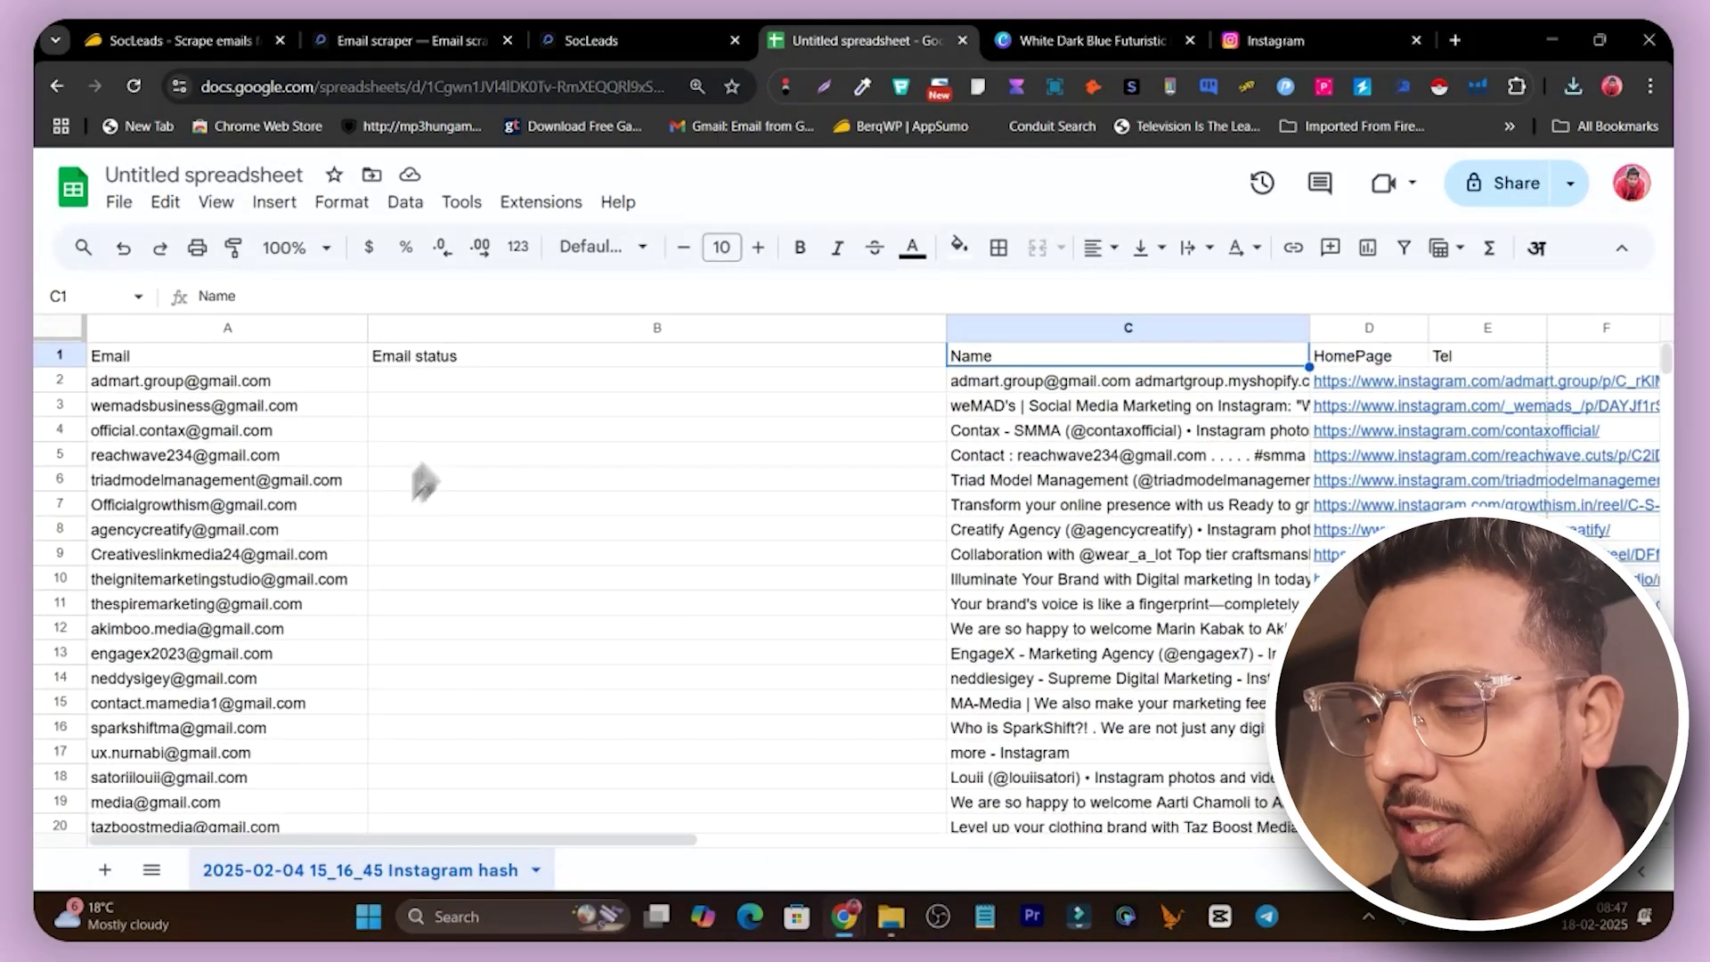
scroll(517, 499, "down", 15)
scroll(619, 580, "up", 15)
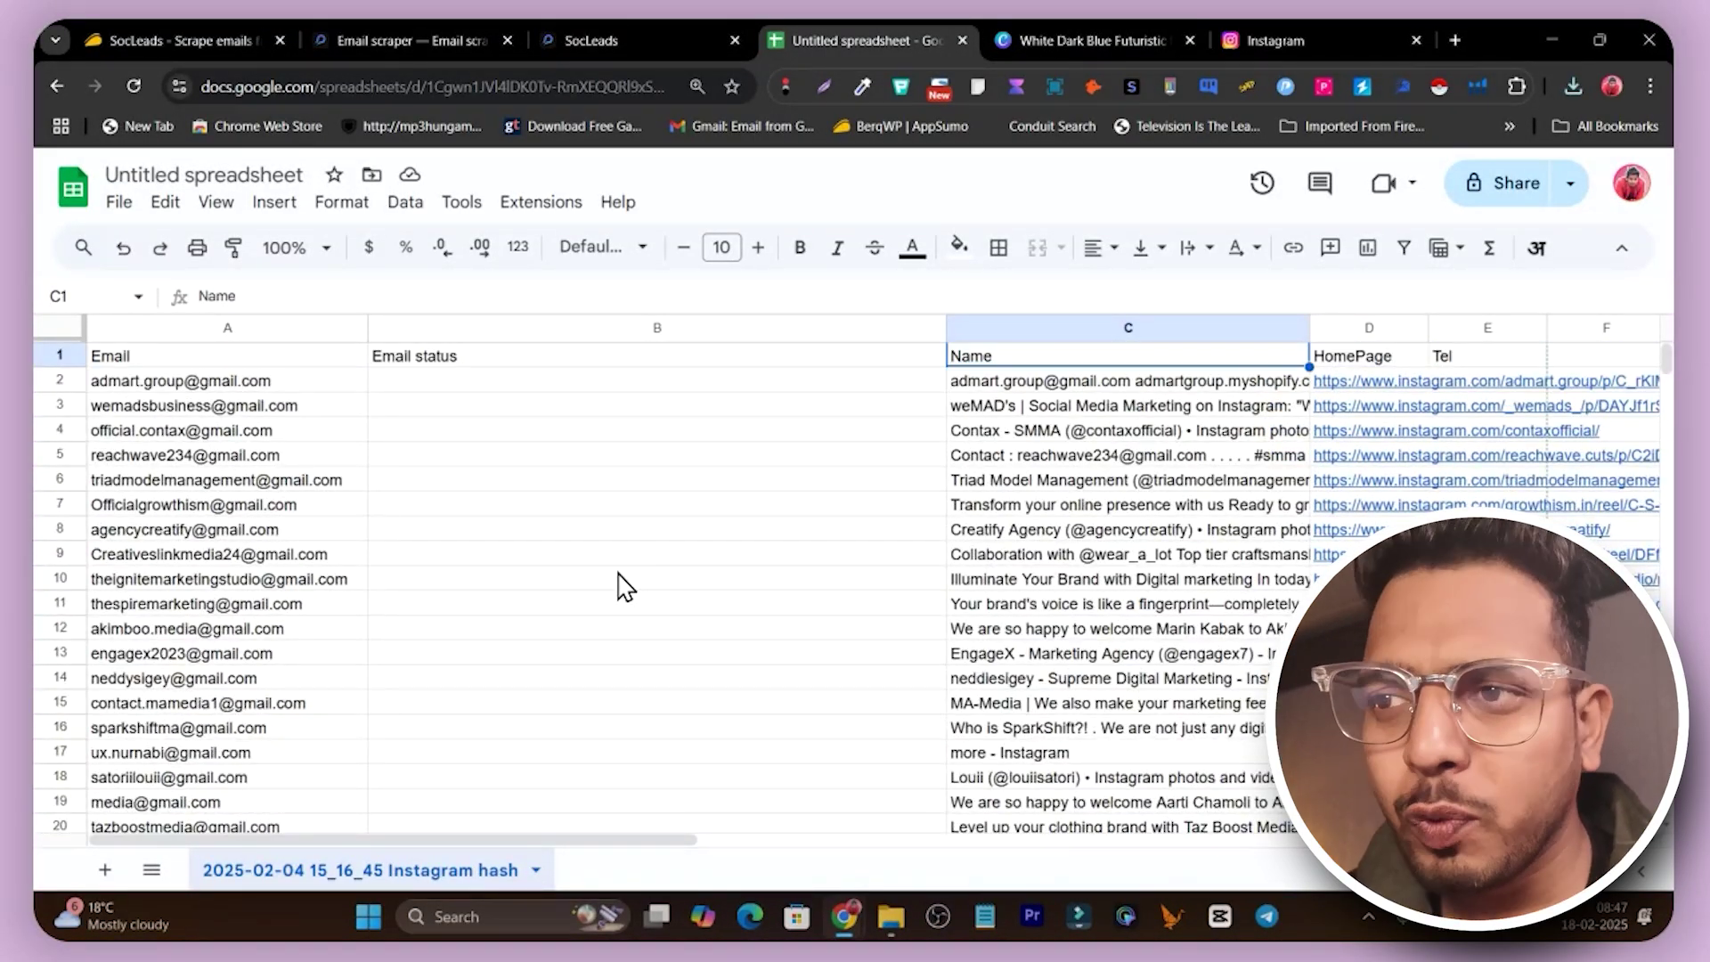
left_click(84, 198)
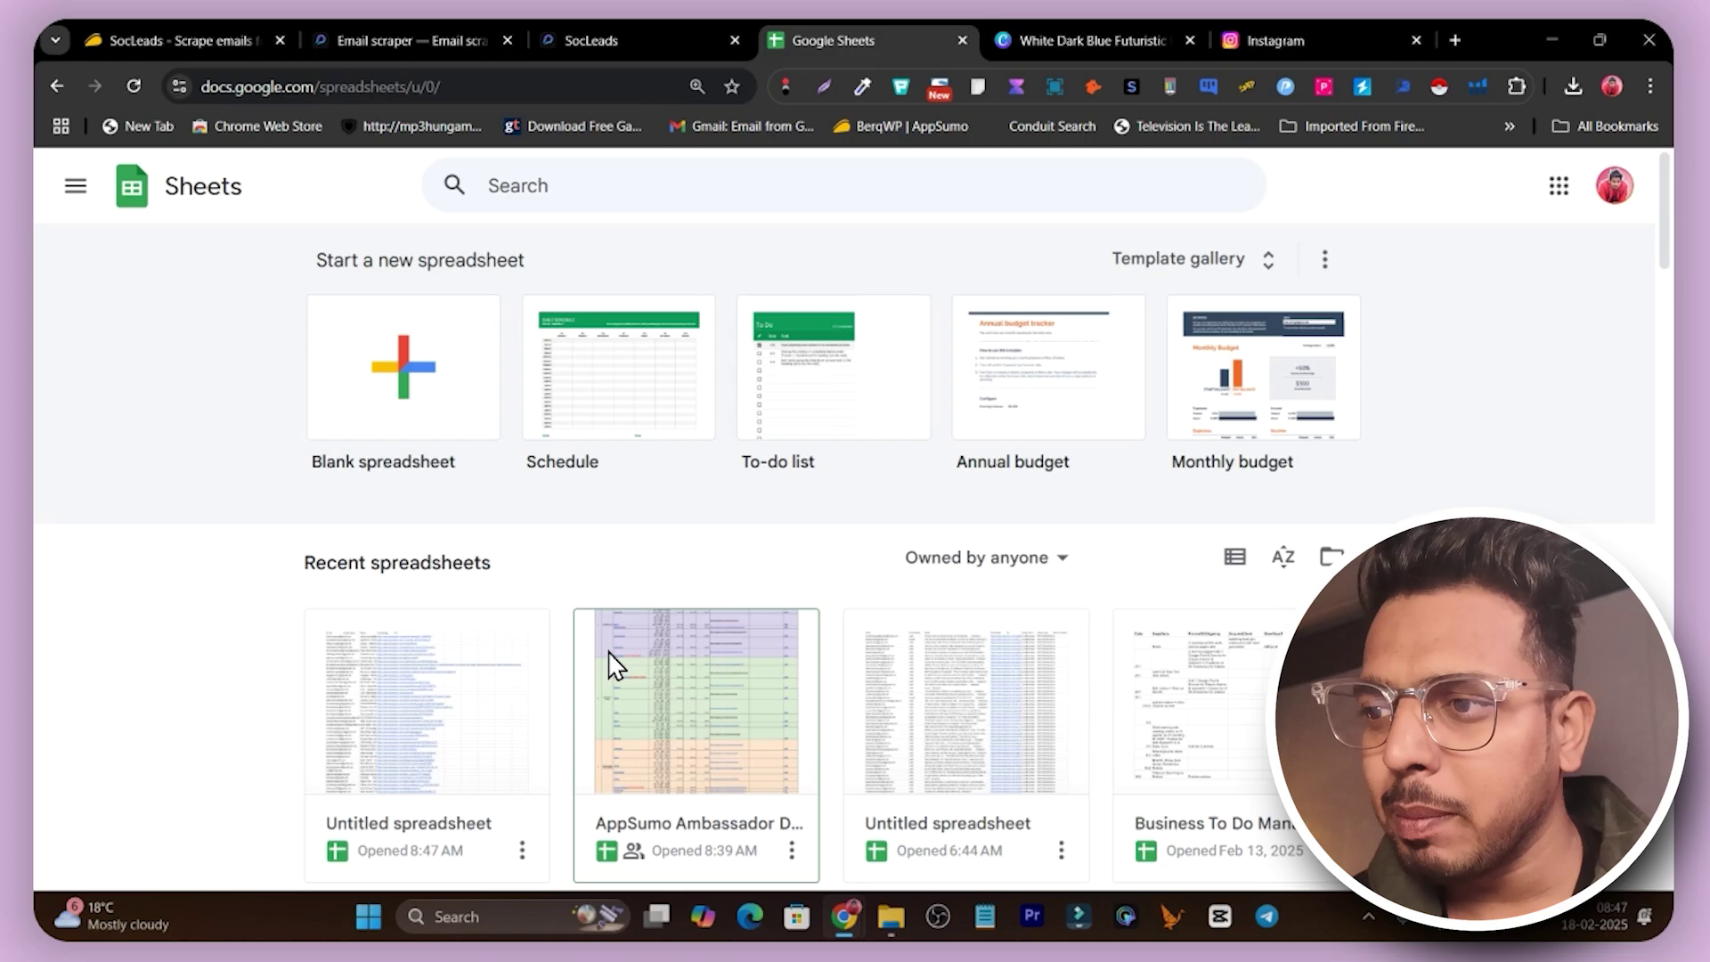
Open the earlier Untitled lead spreadsheet and check the lead emails, including the third row's invalid status.
scroll(740, 645, "down", 2)
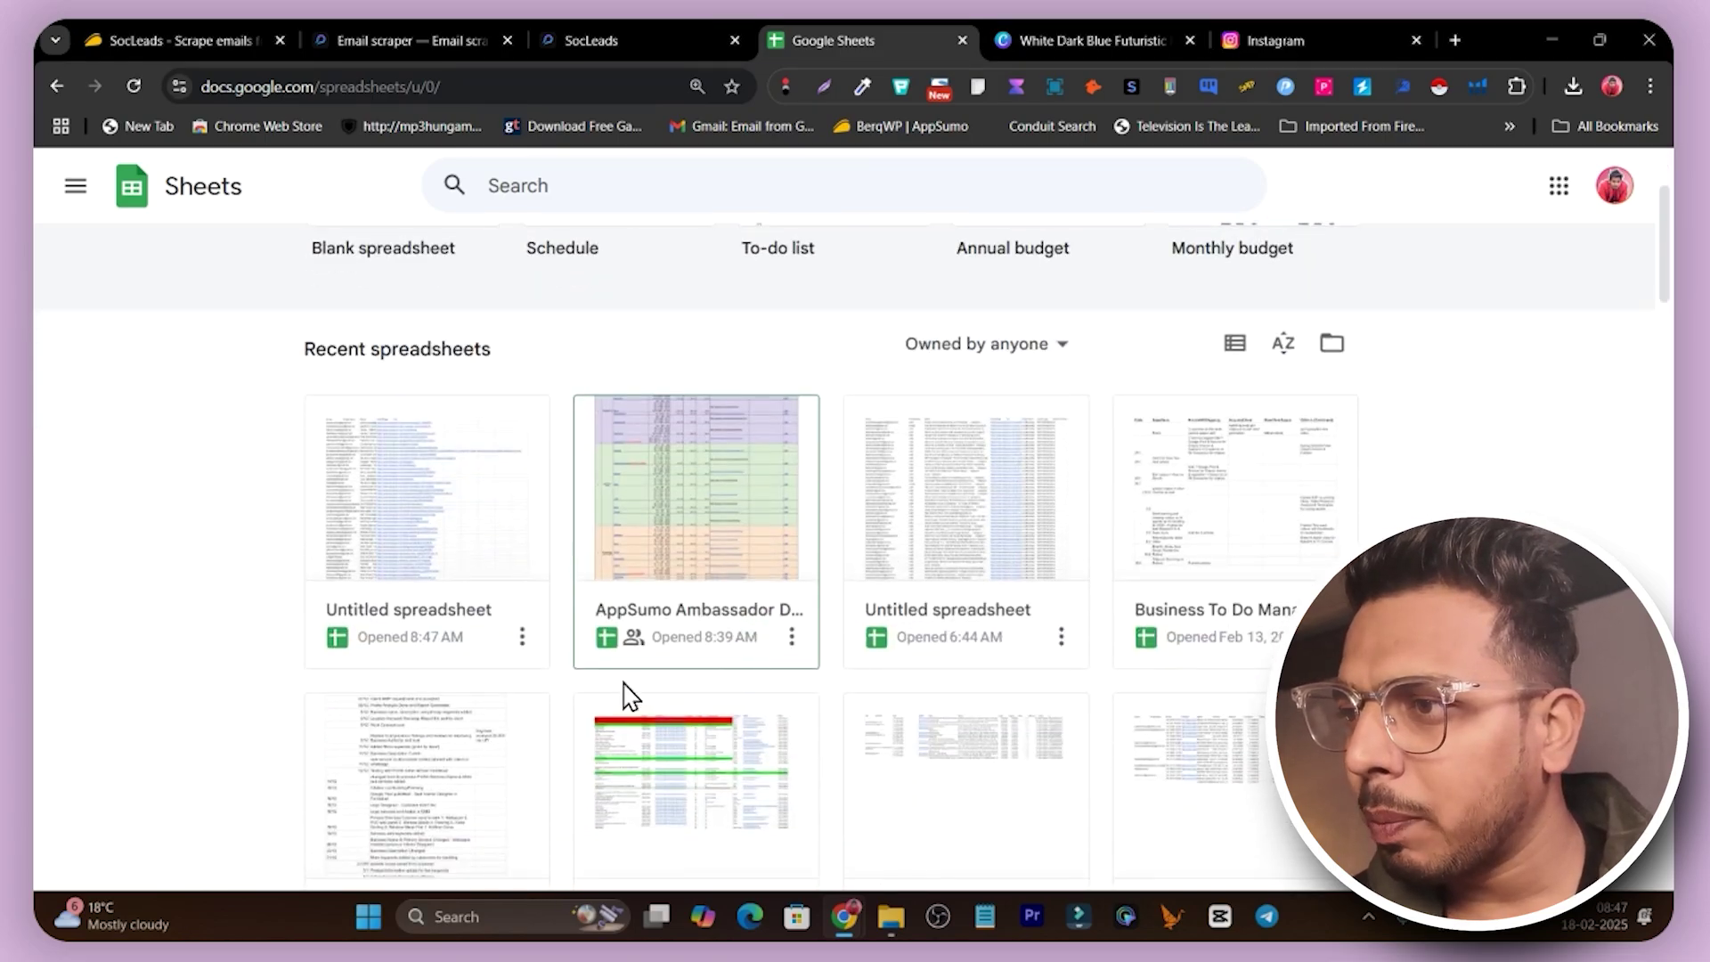
left_click(947, 536)
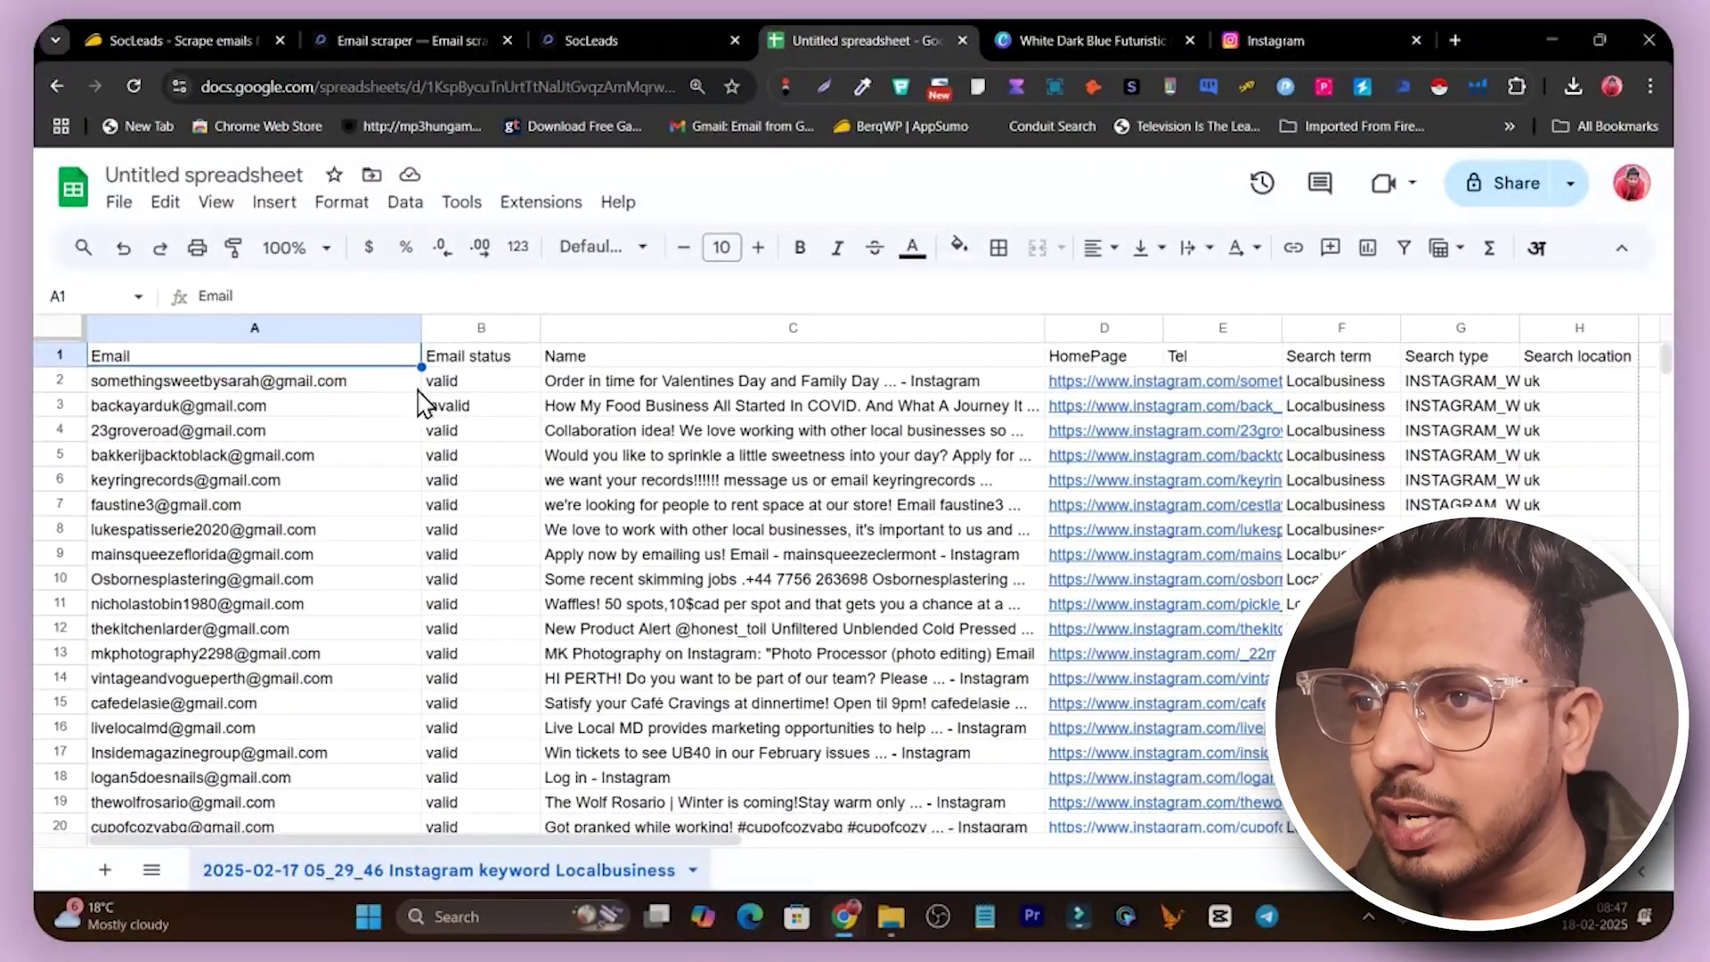
left_click(367, 398)
left_click(411, 407)
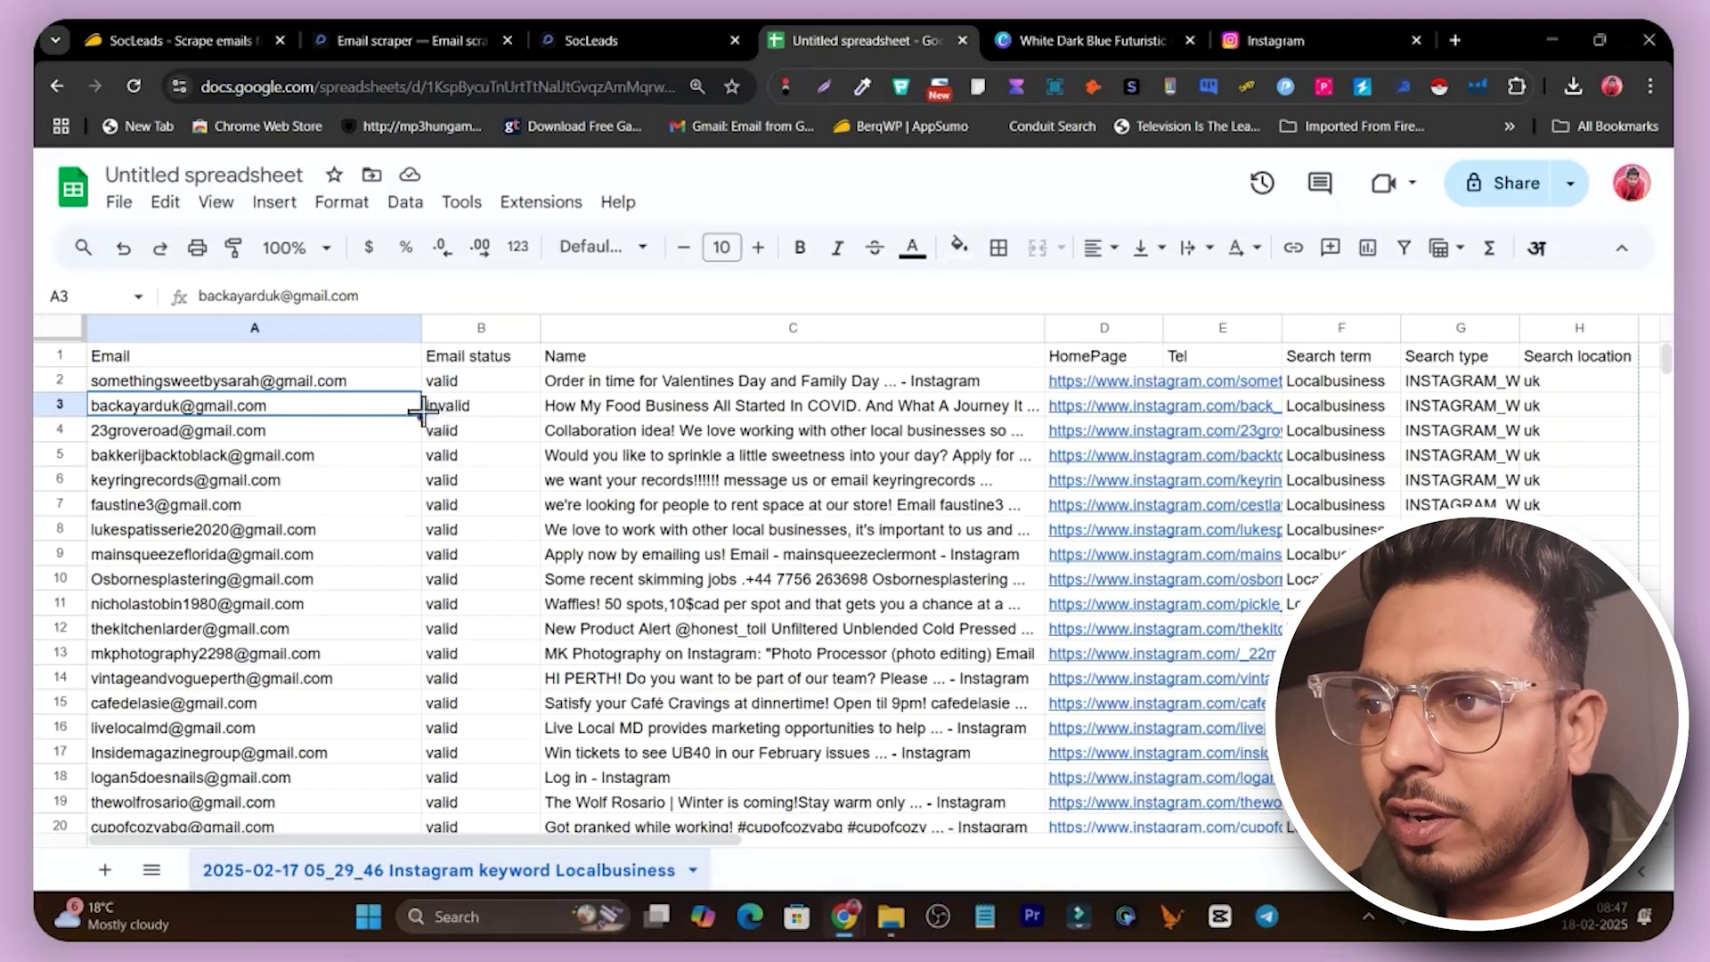
left_click(453, 415)
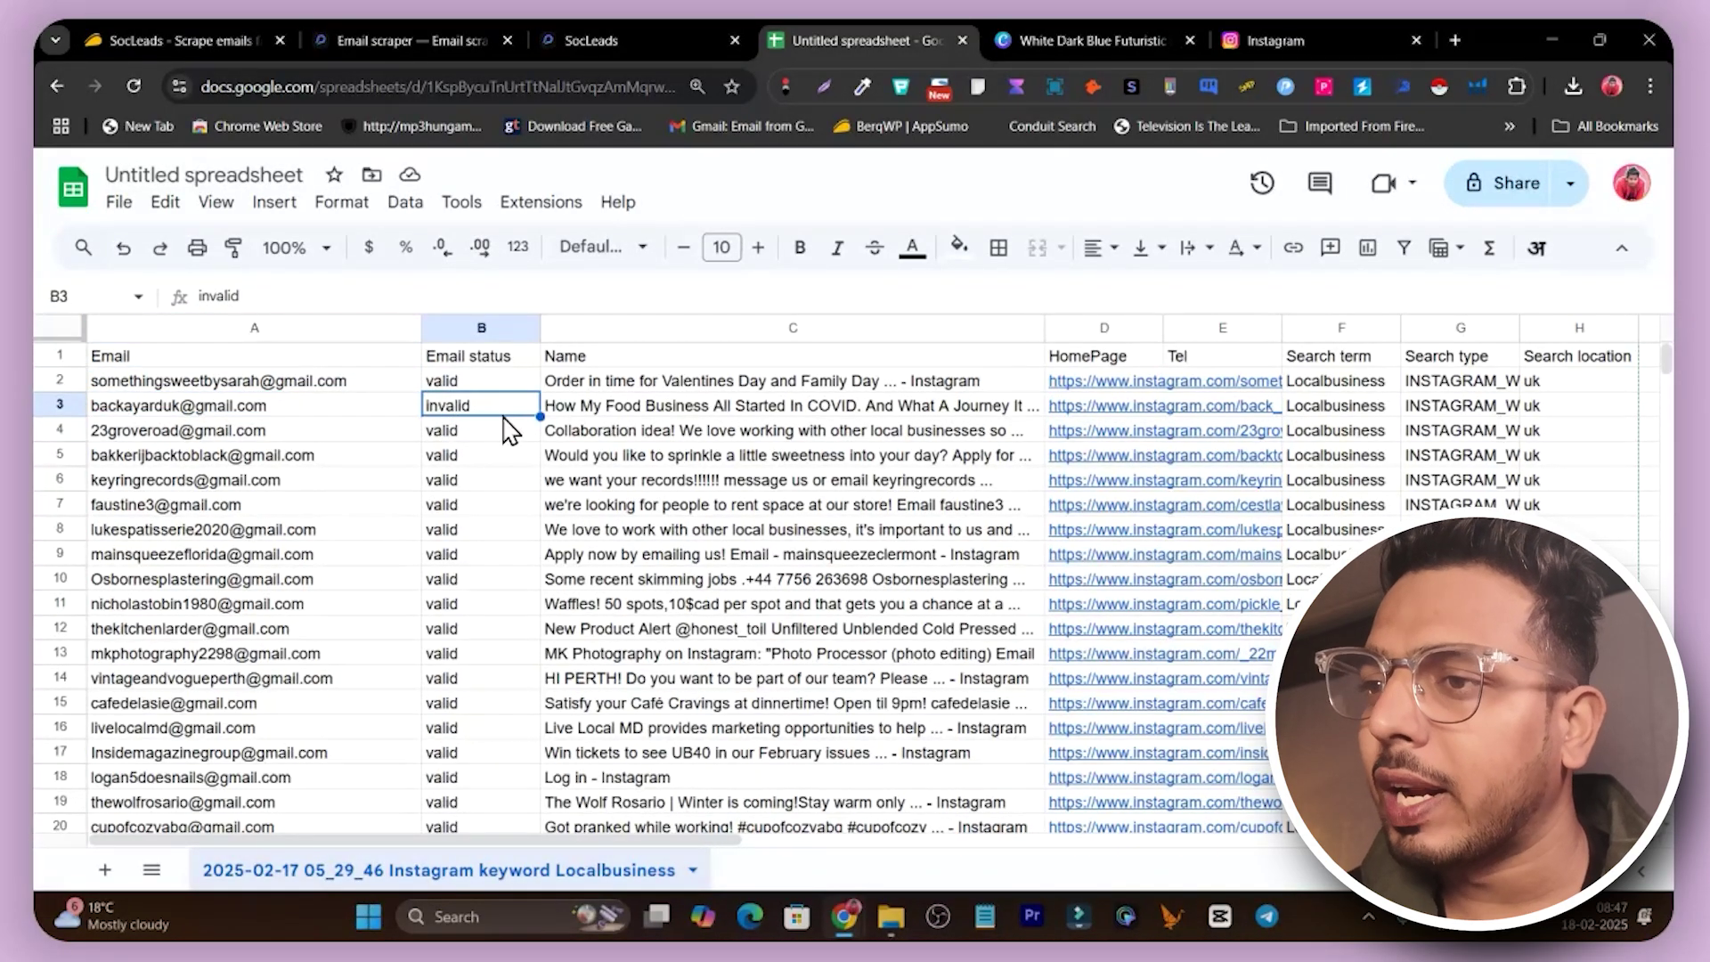
Scroll through the remaining leads' email statuses, then go back to the SocLeads scraping results.
scroll(490, 472, "down", 12)
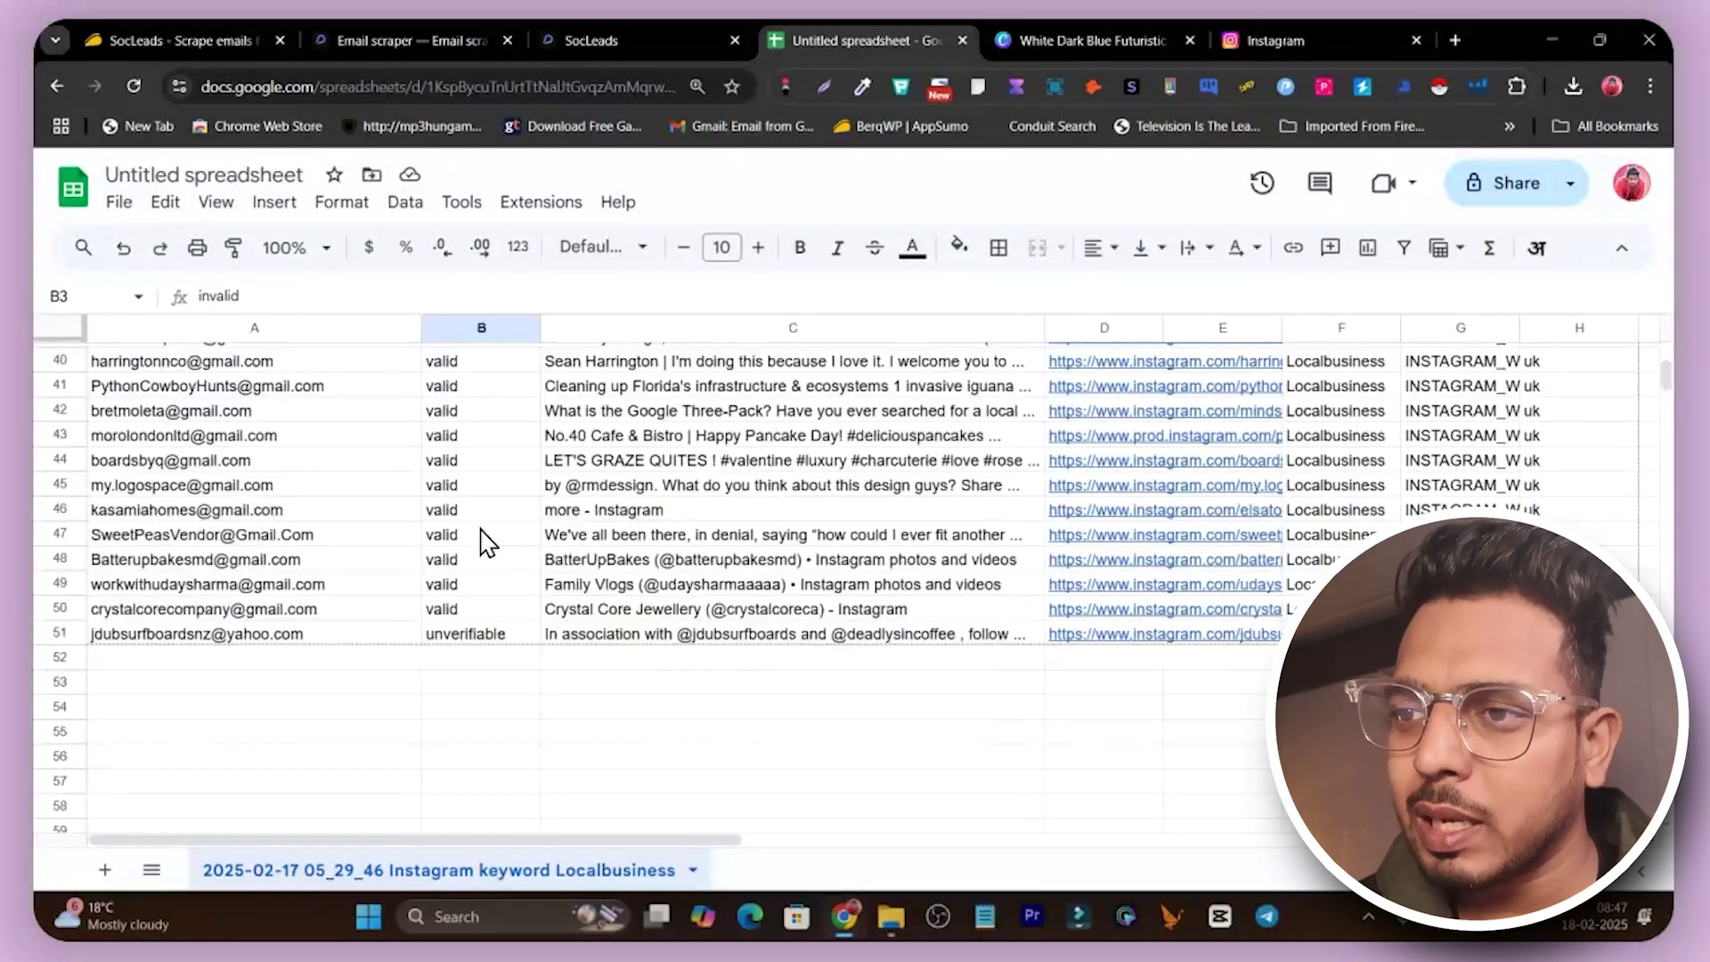
scroll(332, 656, "down", 1)
scroll(401, 603, "up", 7)
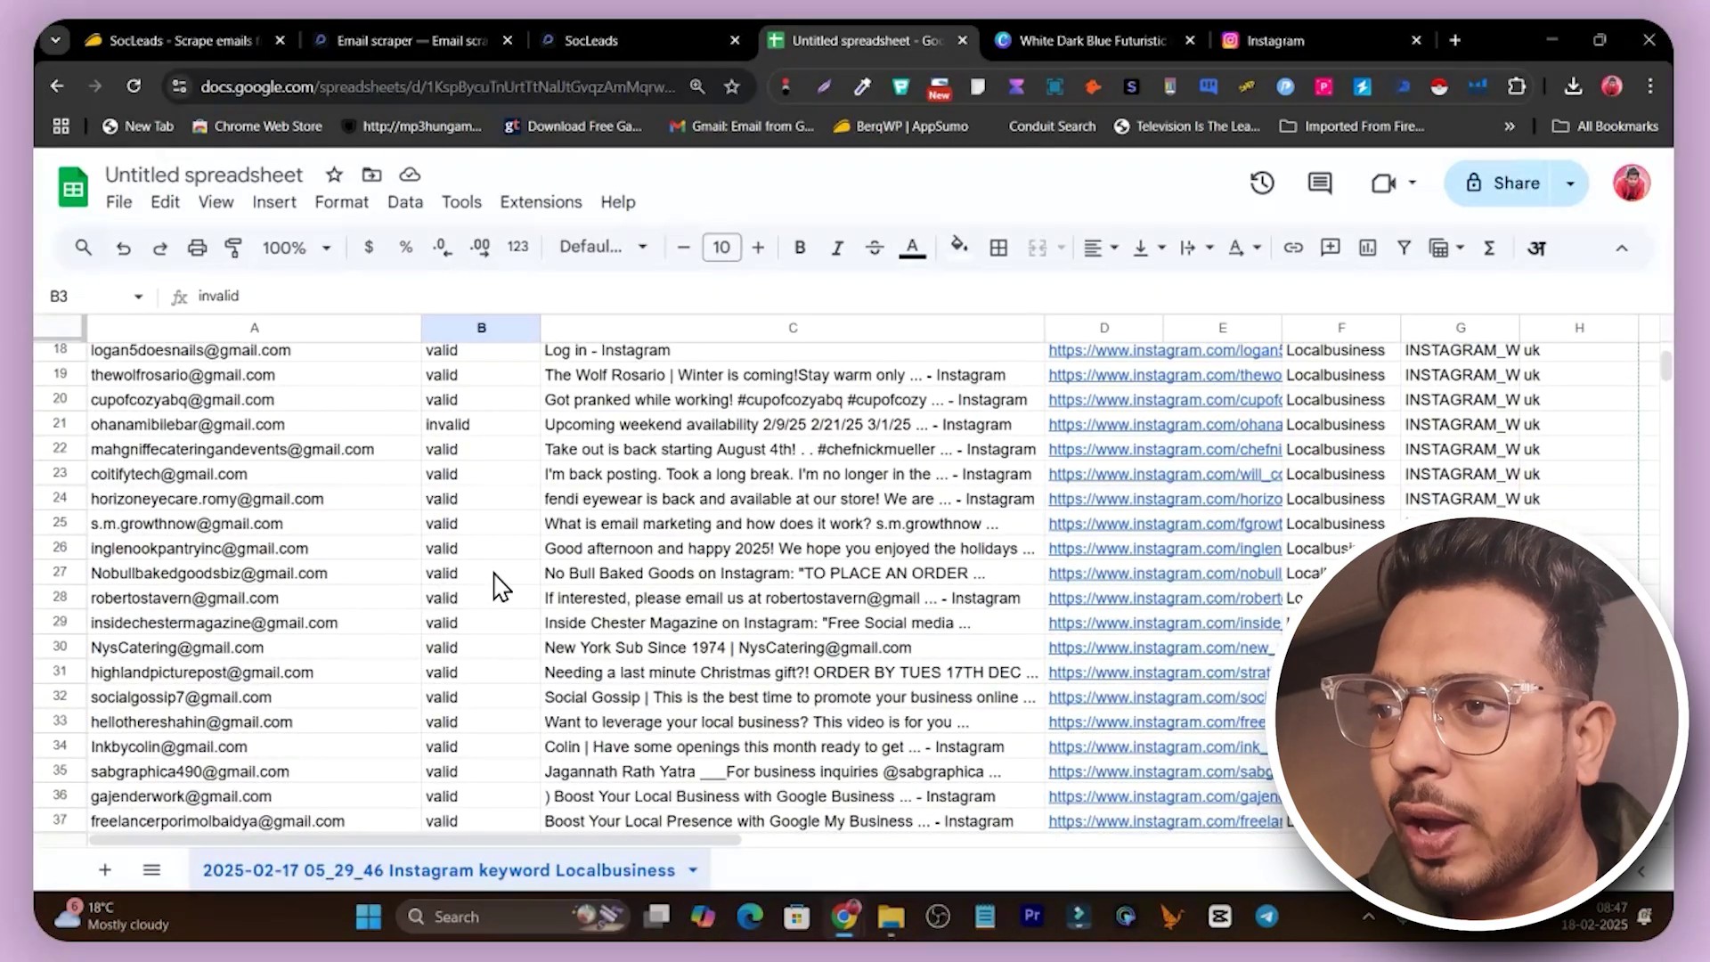
scroll(499, 586, "up", 5)
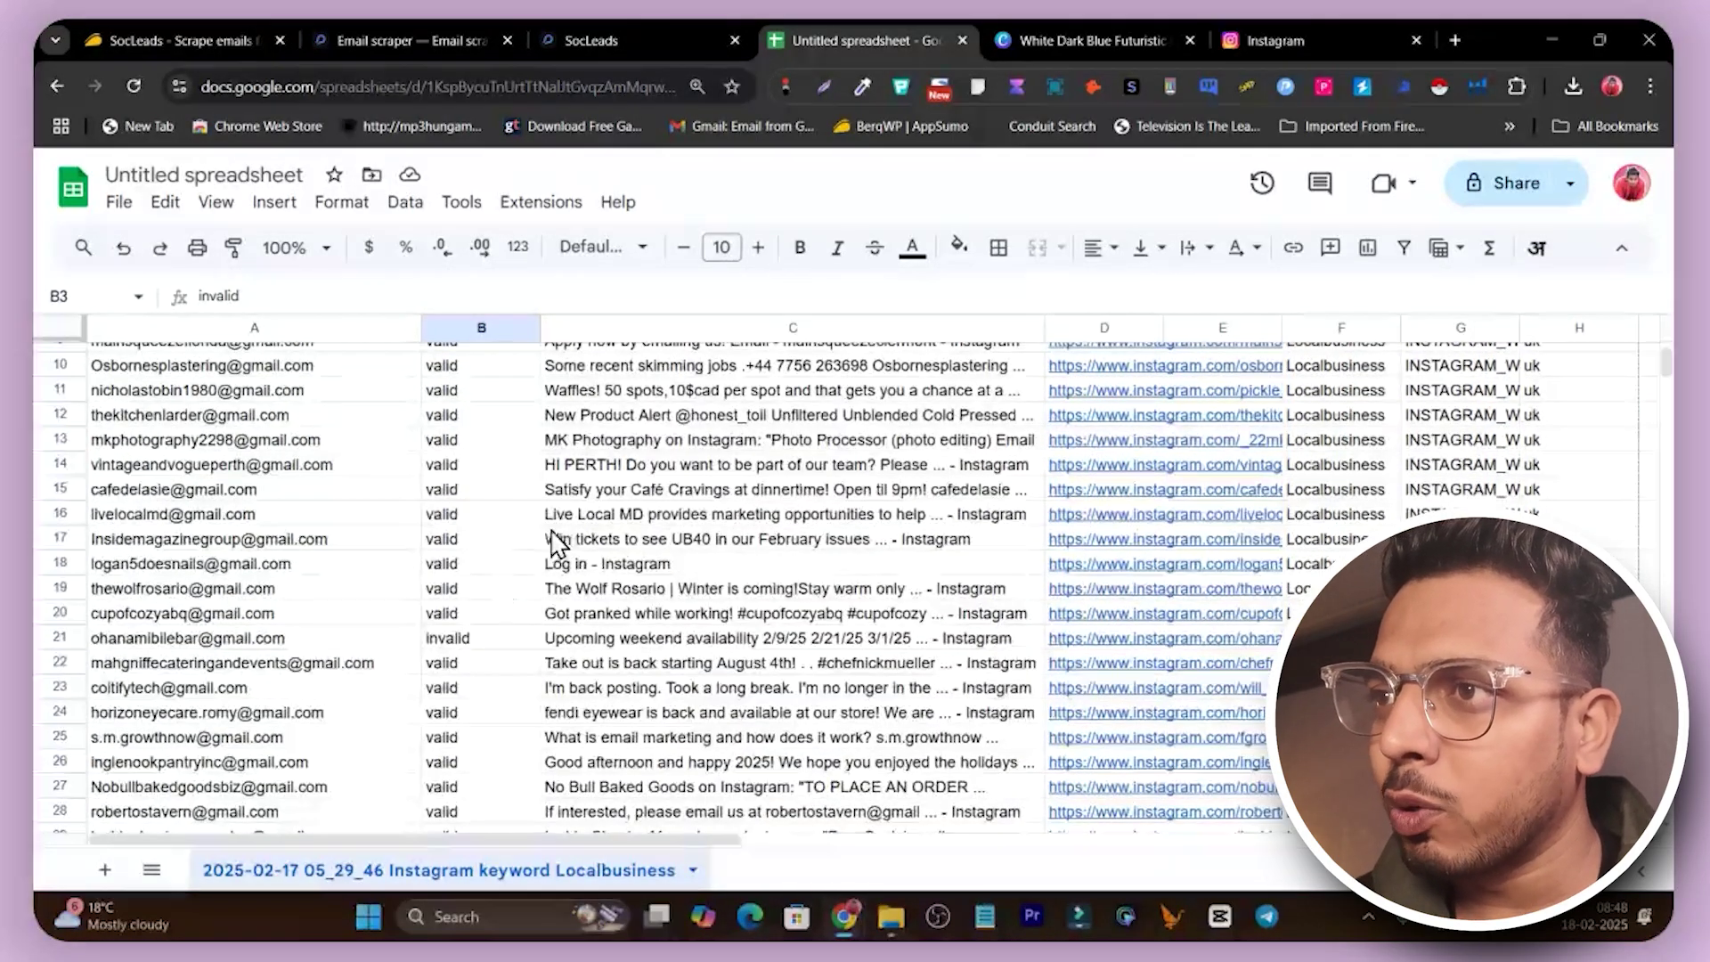
left_click(636, 40)
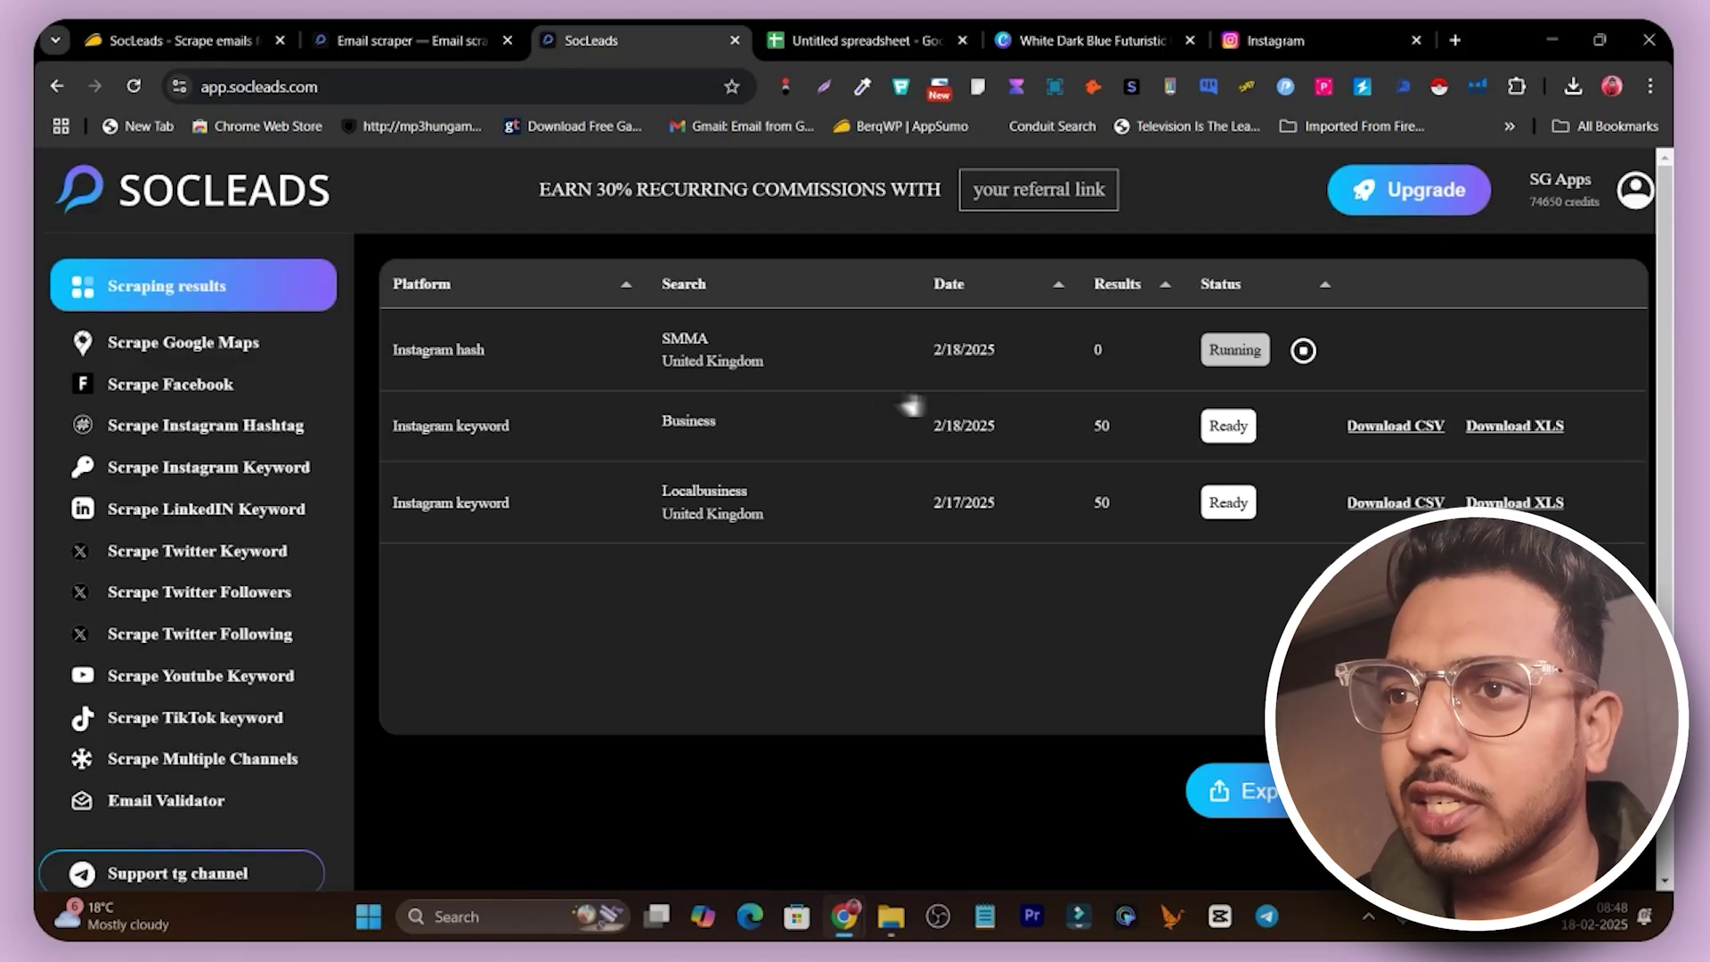
Reload the Scraping results page twice until the SMMA hashtag scrape reaches about 78 results.
left_click(133, 86)
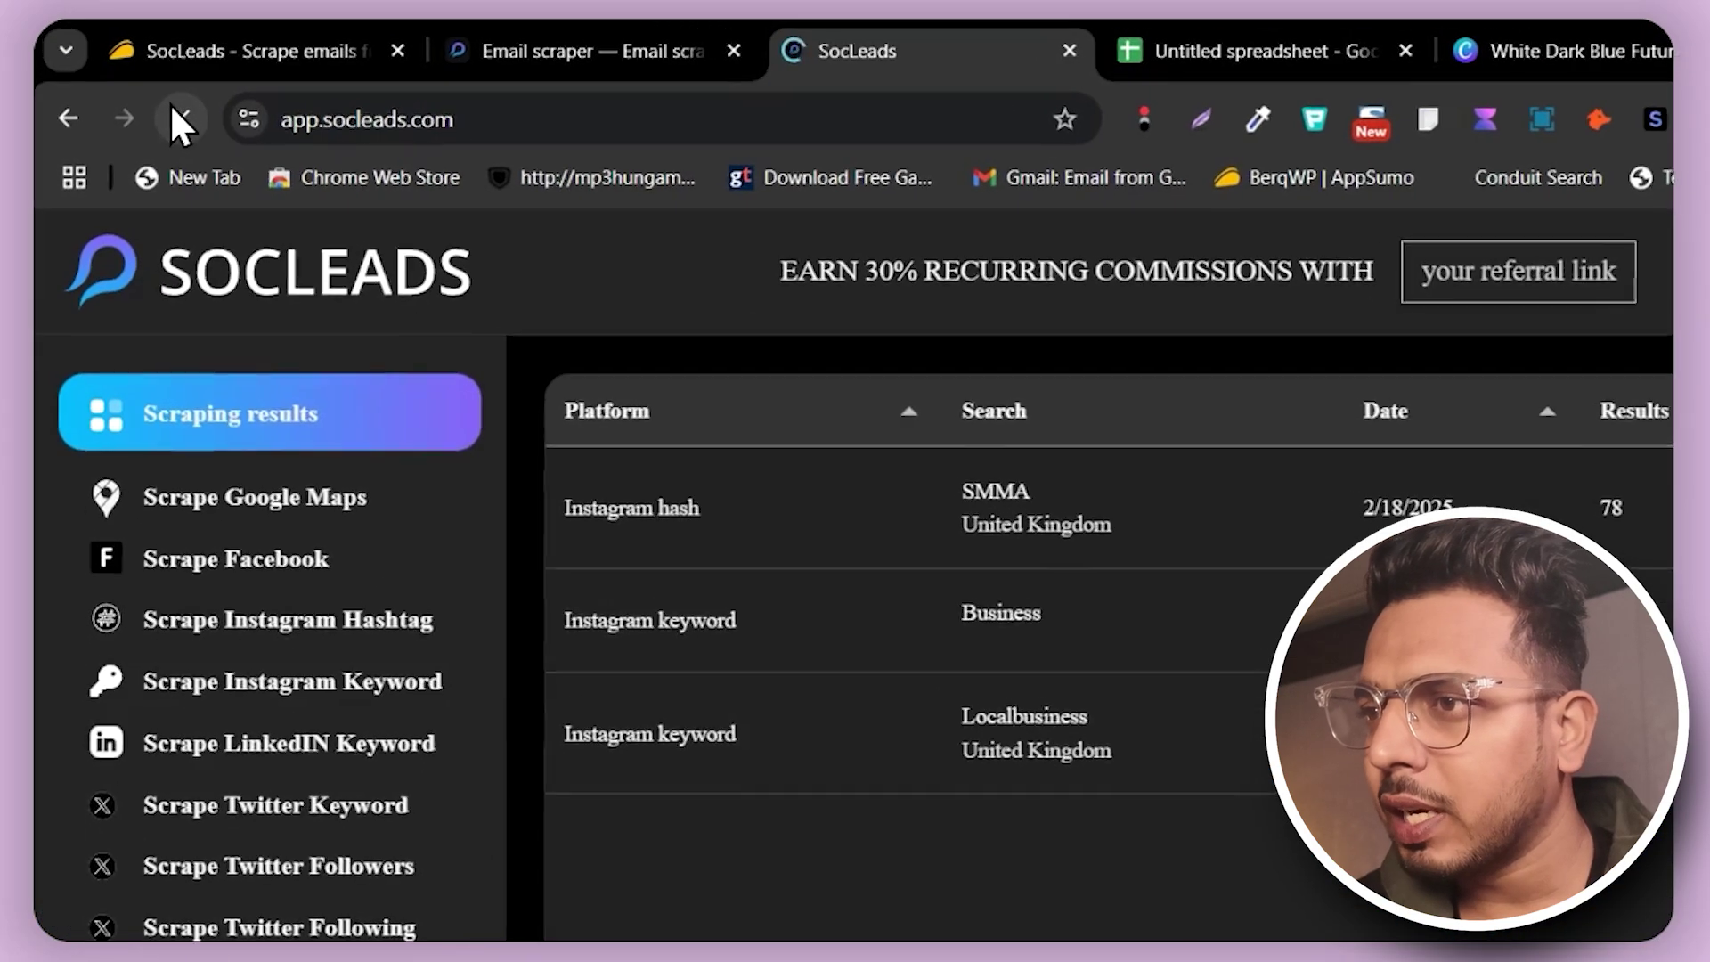
left_click(134, 86)
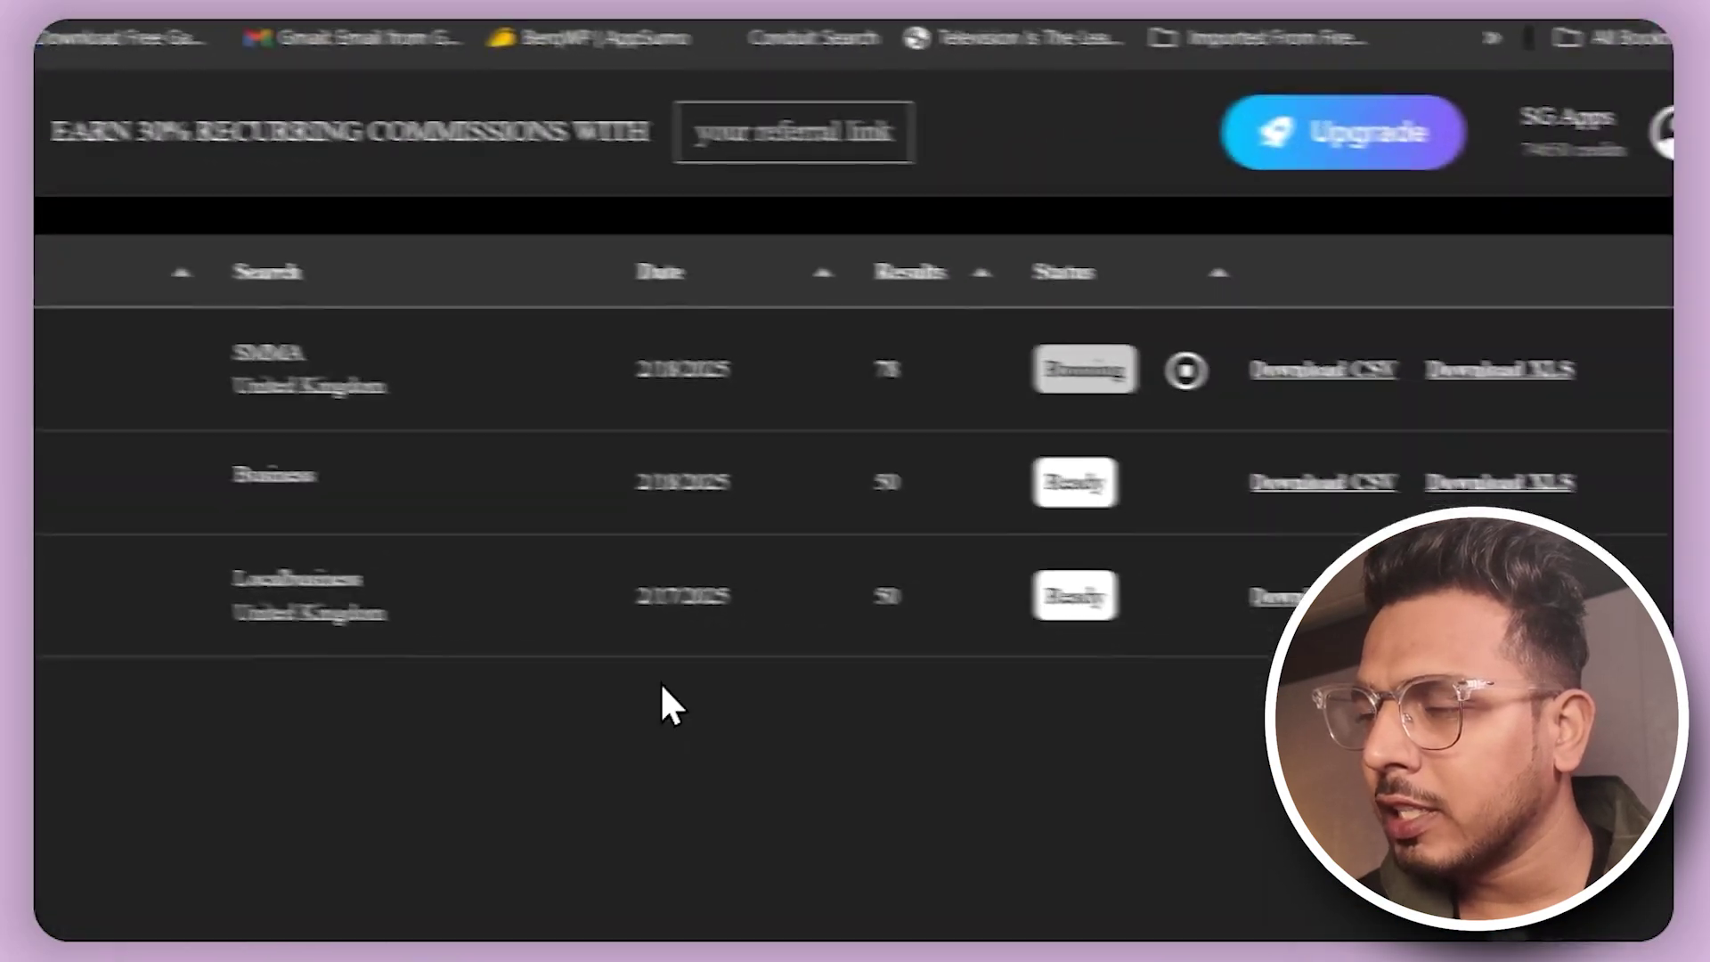